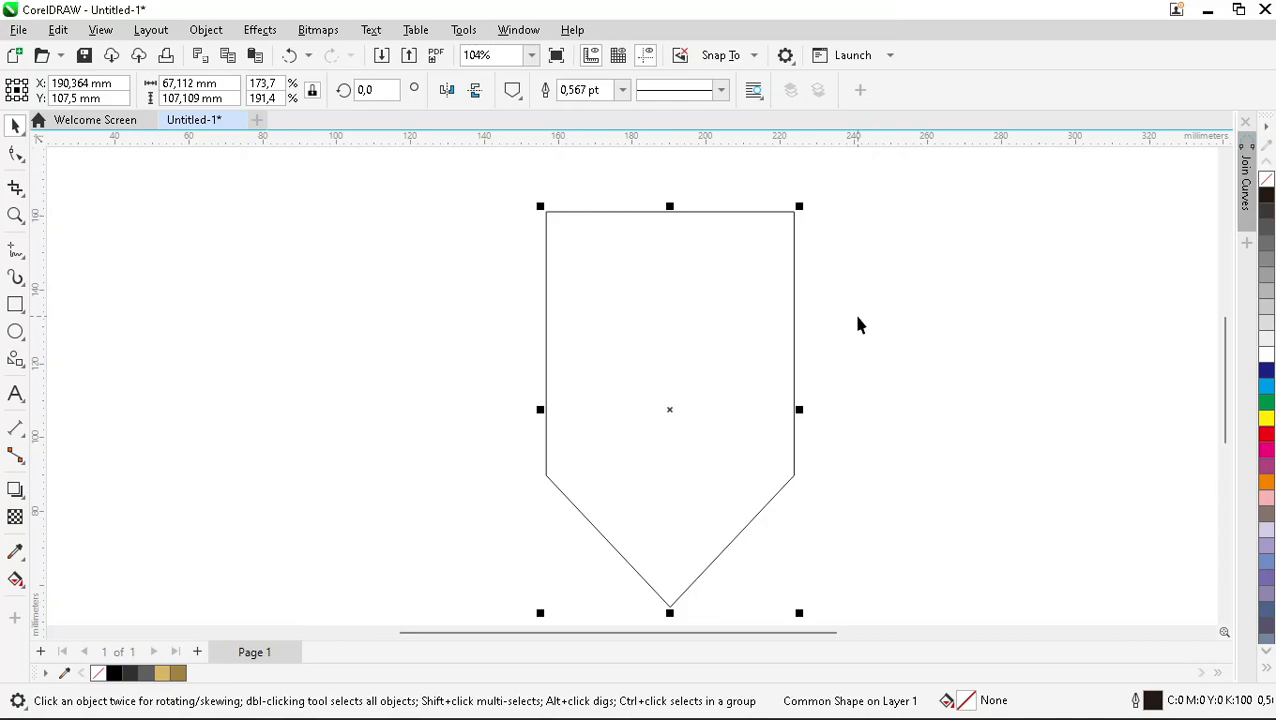
Draw a vertical line about 144 mm long through the shield's centre with the Freehand tool, extending past the top edge and the tip.
scroll(858, 323, "up", 1)
left_click(691, 365)
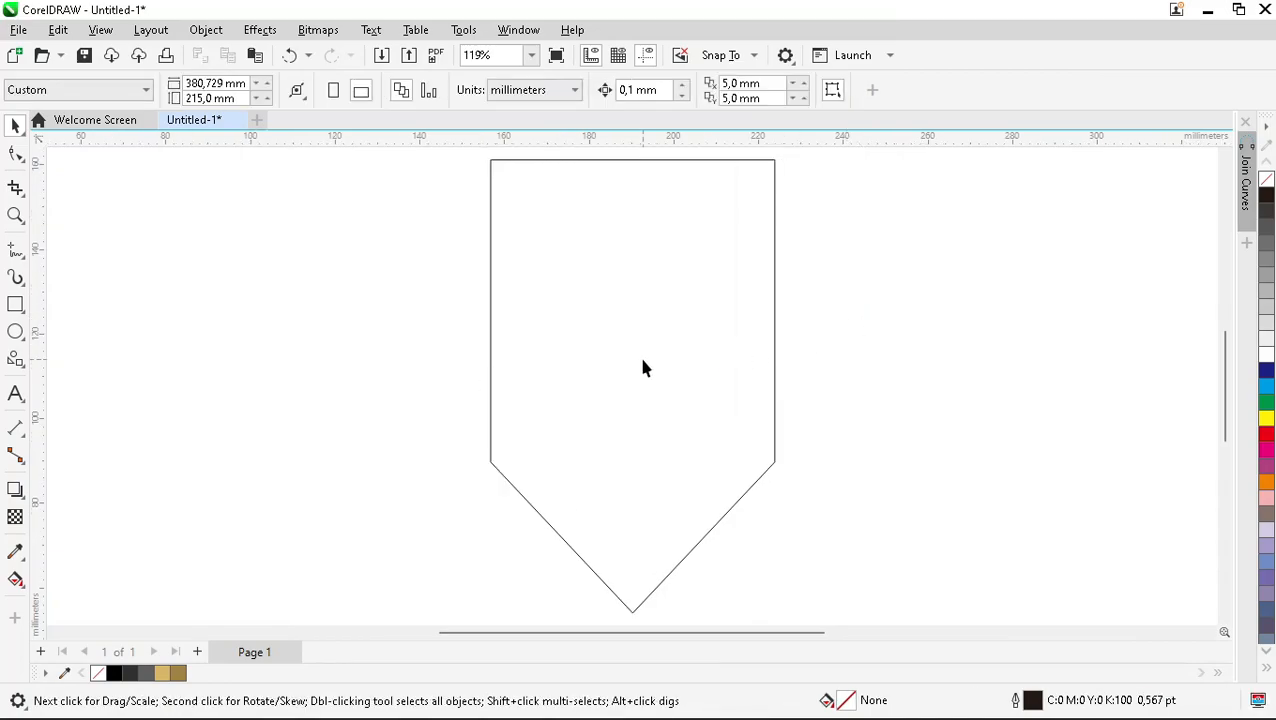
left_click(646, 362)
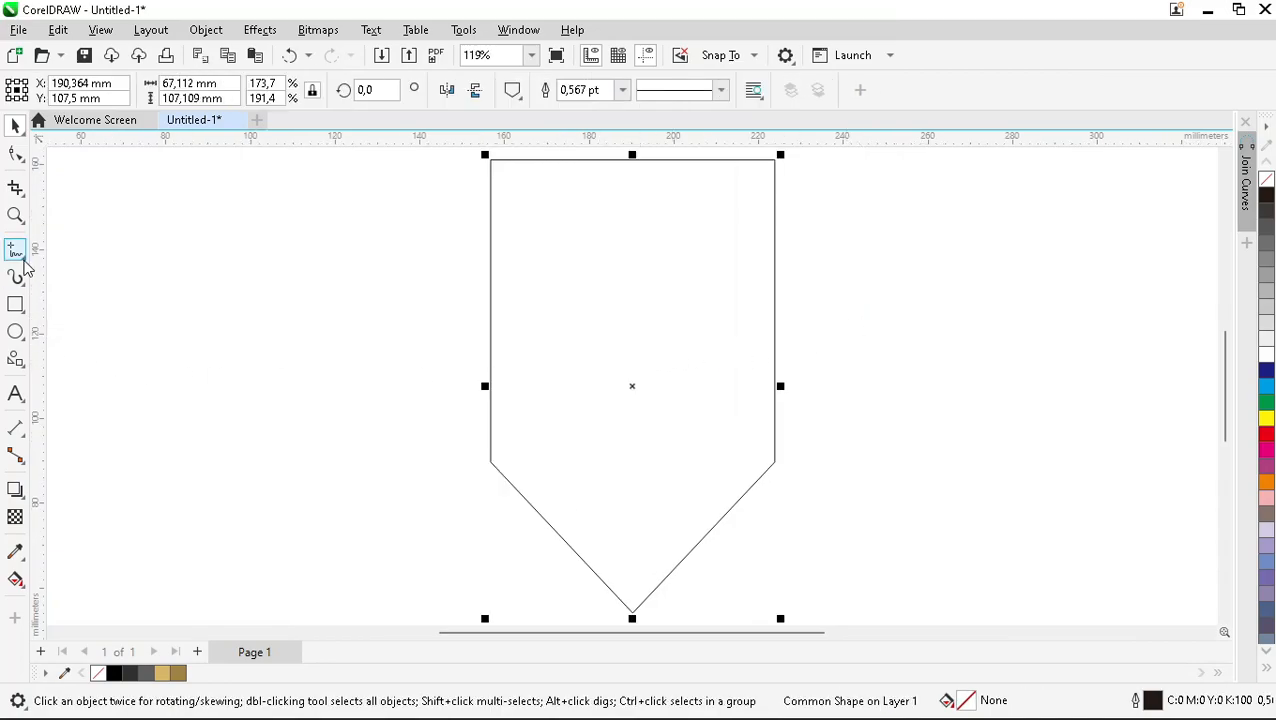
left_click(16, 250)
left_click(79, 250)
scroll(552, 300, "down", 3)
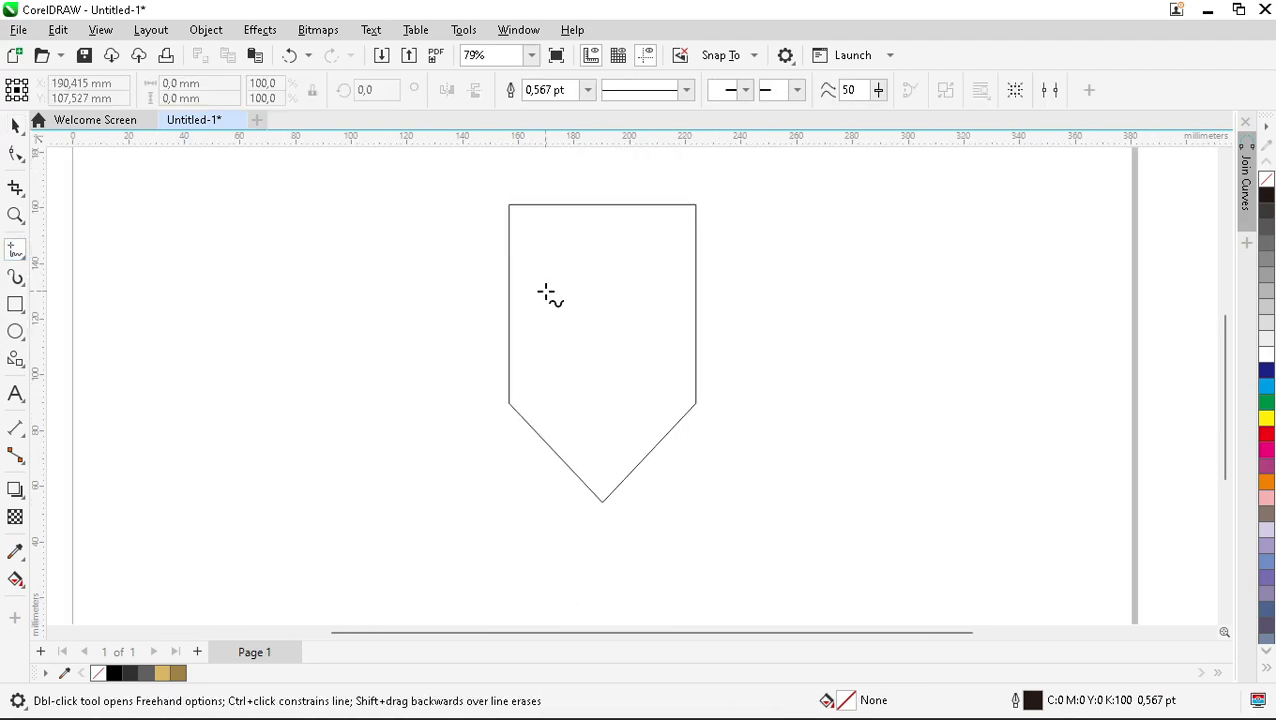
left_click(594, 170)
left_click(587, 518)
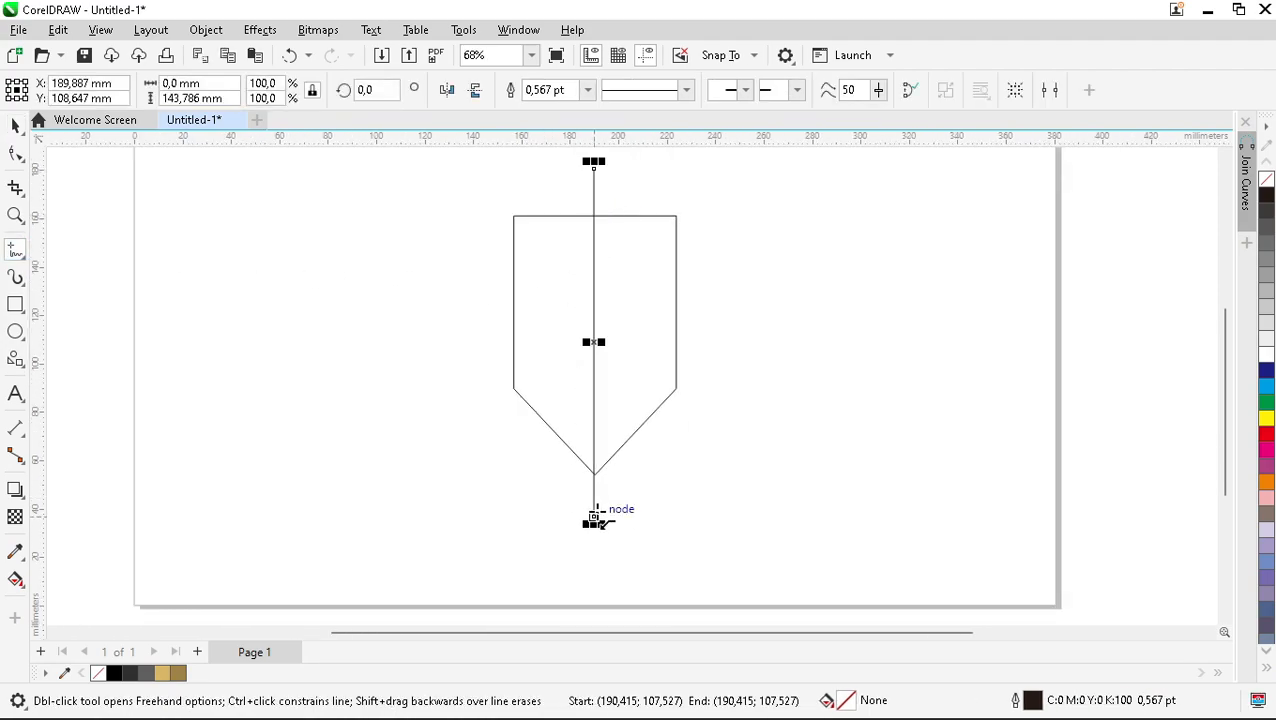
scroll(595, 345, "up", 2)
Convert the shield's lower-left straight edge into an editable curve segment.
key("space")
left_click(499, 488)
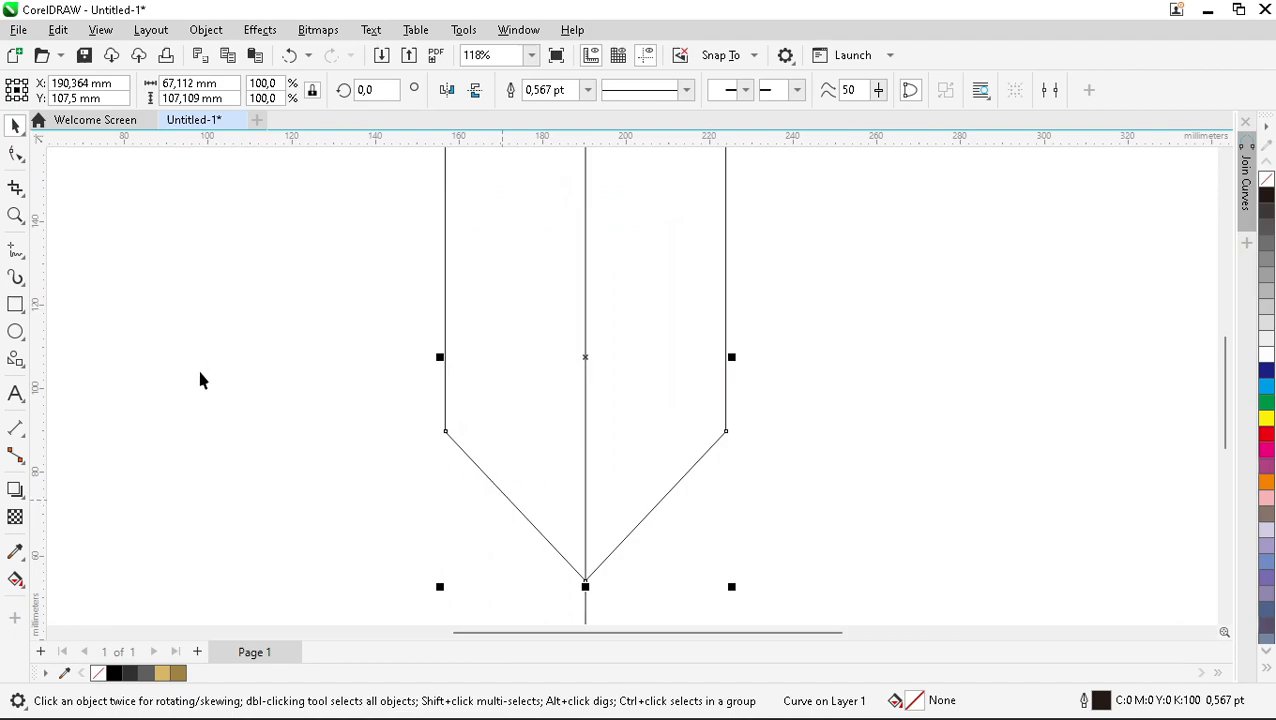
left_click(15, 153)
scroll(437, 430, "down", 1)
left_click(438, 423)
left_click(286, 90)
Bend the lower-left segment into a smooth outward arc, raise the left corner node slightly, and align its handle vertically.
scroll(497, 517, "up", 2)
left_click_drag(530, 495, 495, 514)
left_click_drag(470, 430, 407, 458)
left_click_drag(407, 362, 405, 333)
scroll(561, 466, "down", 2)
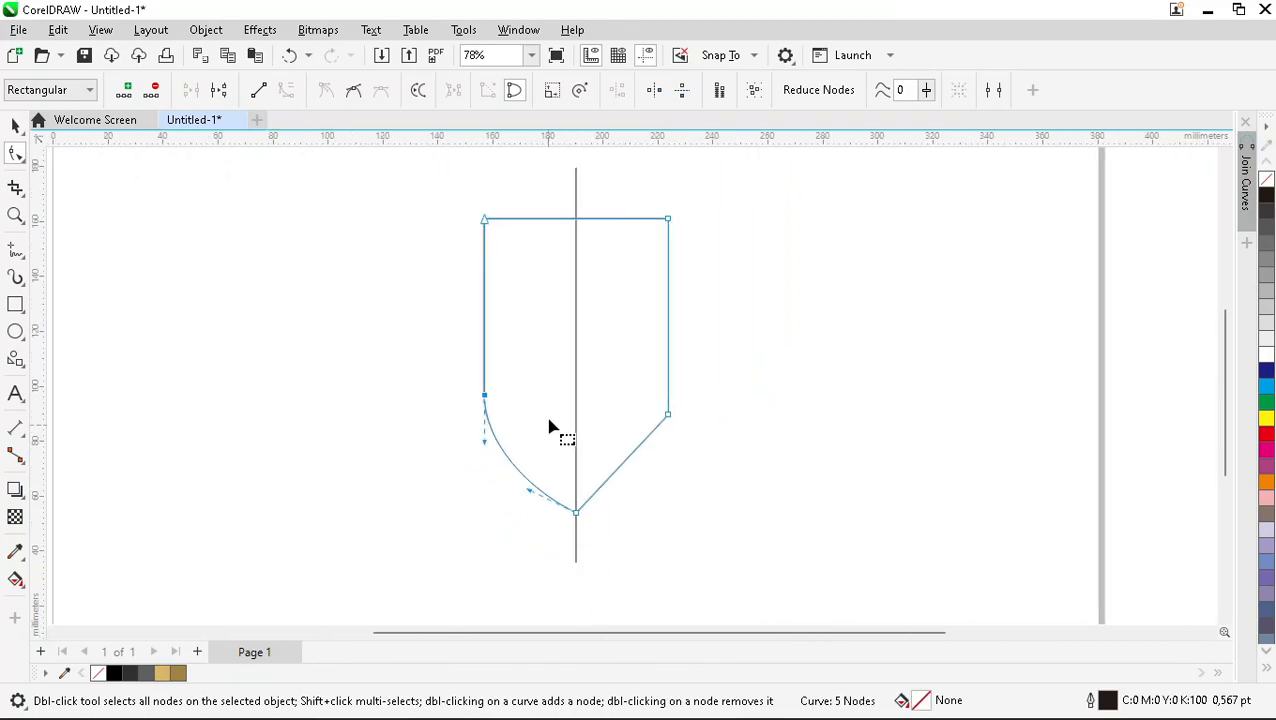
scroll(515, 468, "up", 1)
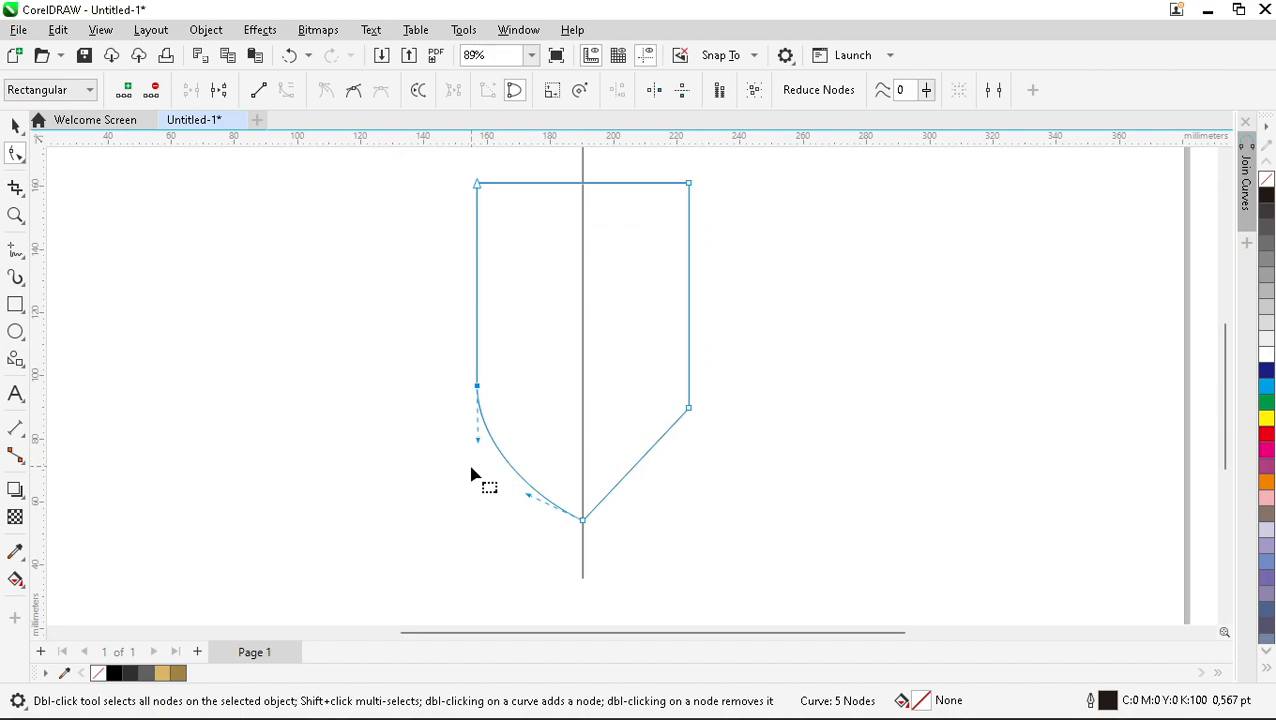
left_click_drag(477, 446, 478, 456)
left_click(340, 328)
Remove the part of the shield outline right of the centre line with Virtual Segment Delete.
key("space")
left_click(824, 406)
left_click(652, 372)
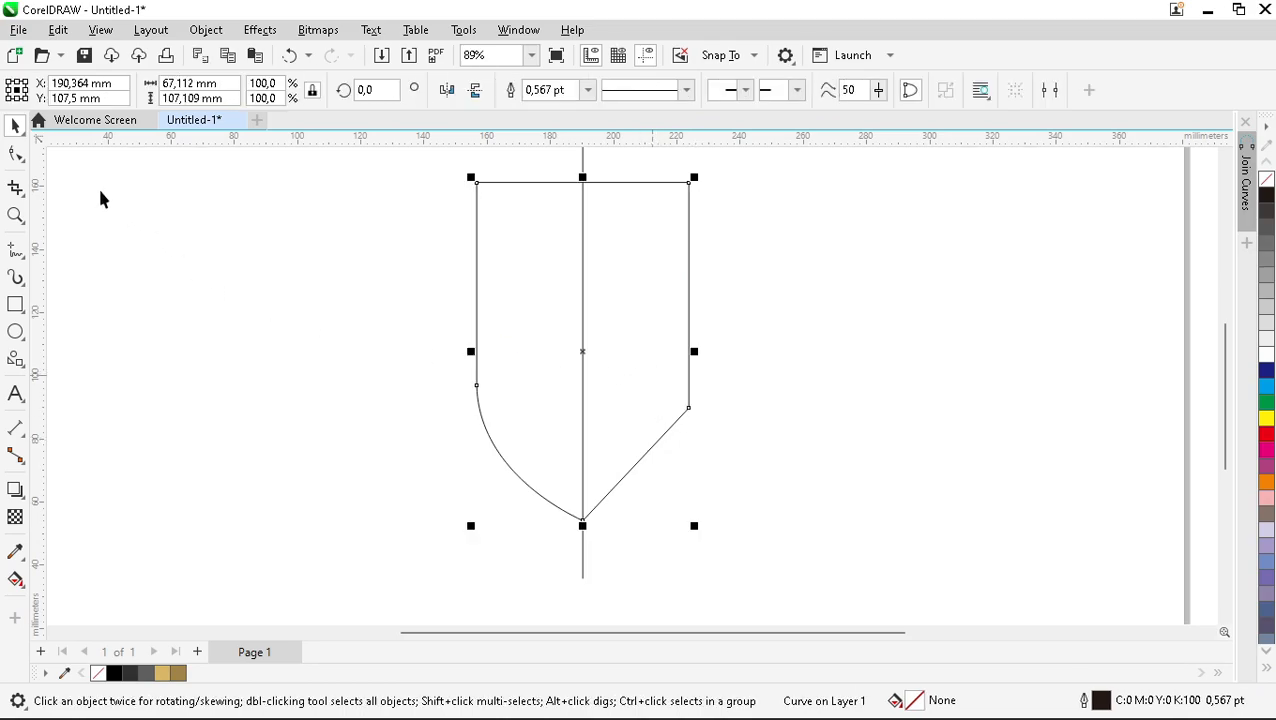
left_click(27, 203)
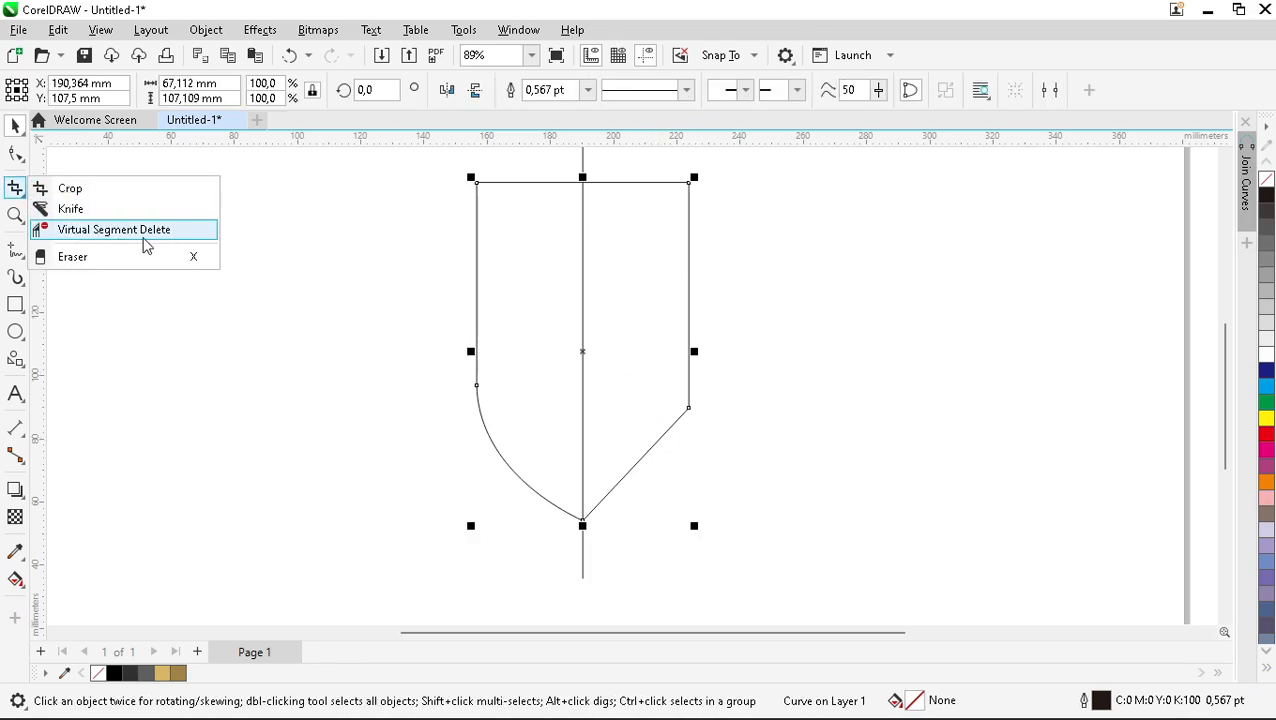
left_click(113, 229)
left_click(686, 316)
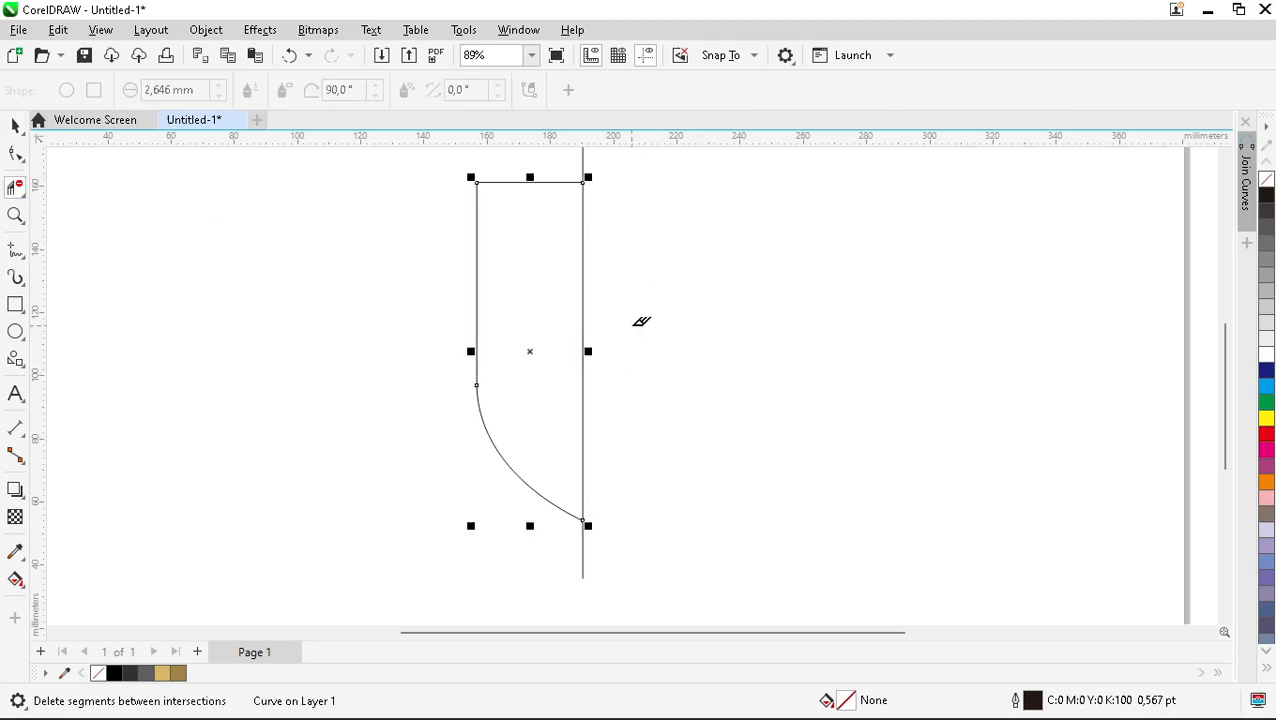
Create a horizontally mirrored copy of the left half-outline on the other side of the centre line, and select both halves.
key("space")
left_click_drag(466, 348, 663, 356)
right_click(665, 355)
left_click(517, 350, "shift")
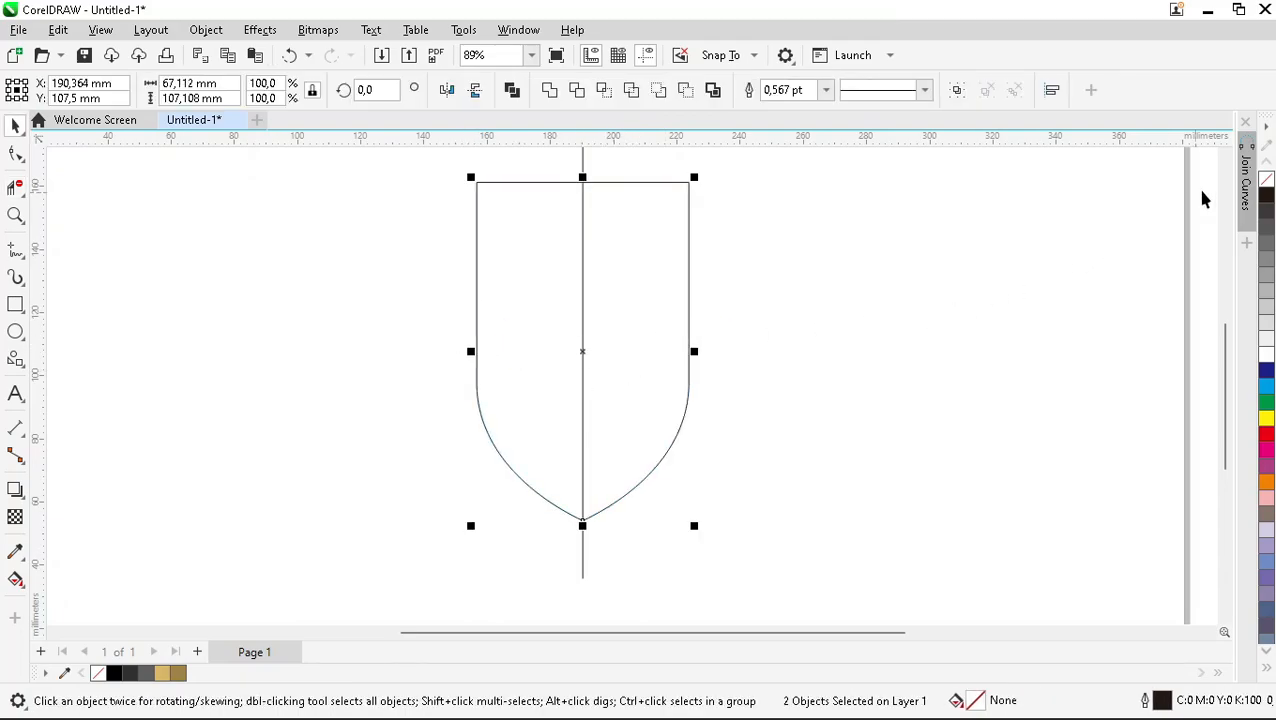
Join the two half-outlines into one shield using Join Curves with Extend and a 1.0 mm gap tolerance.
left_click(1245, 180)
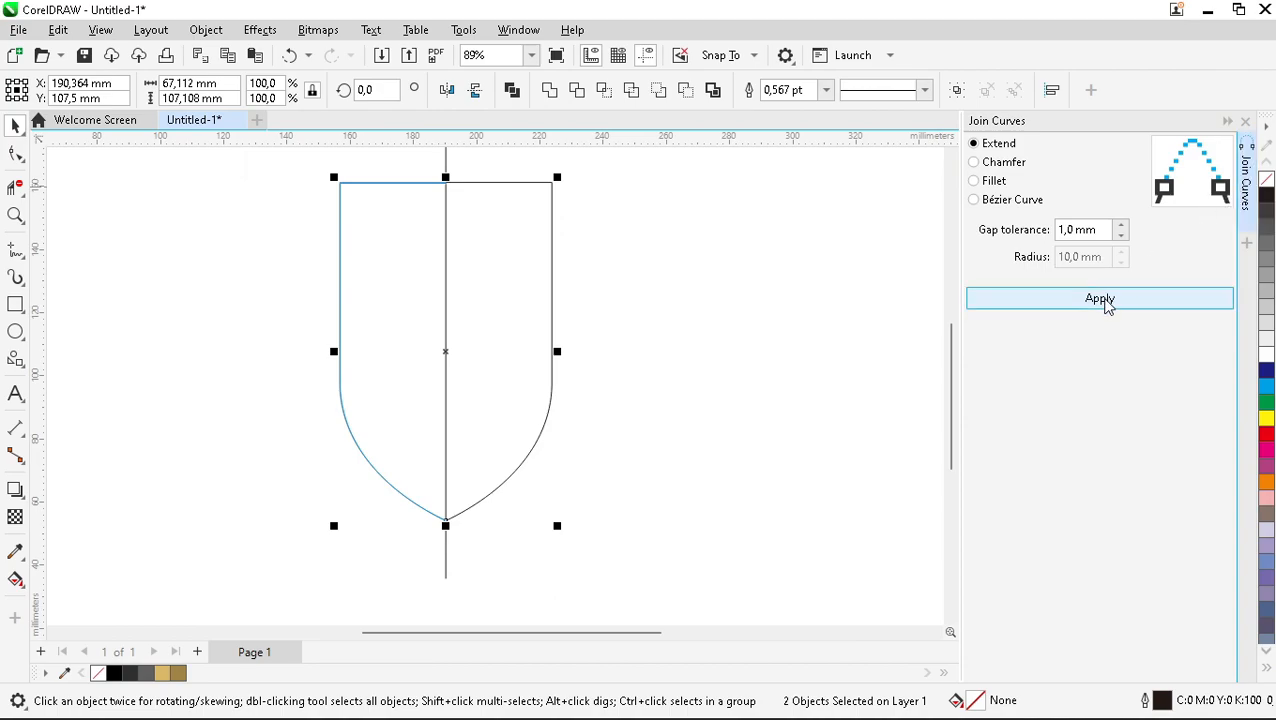
left_click(1105, 302)
left_click(1227, 121)
Move the joined shield away from the centre line to test the join, and undo the move.
left_click(718, 328)
left_click(621, 313)
left_click_drag(621, 313, 916, 318)
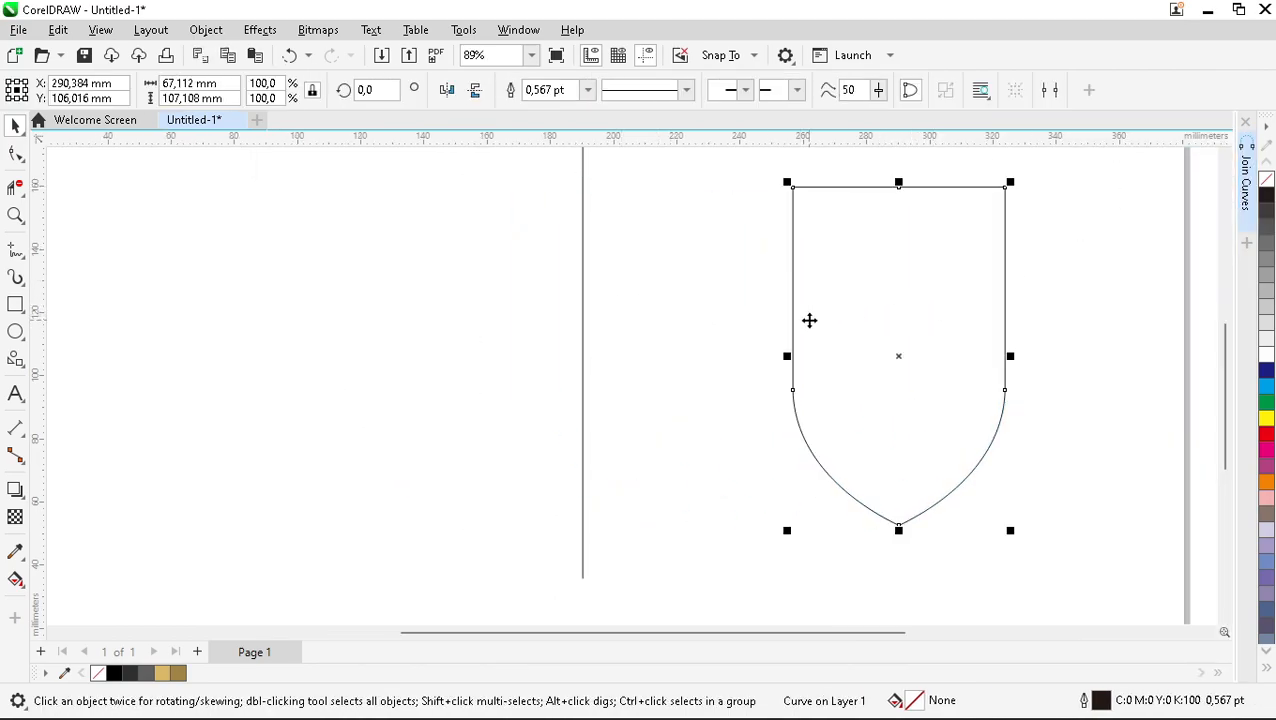
key("ctrl+z")
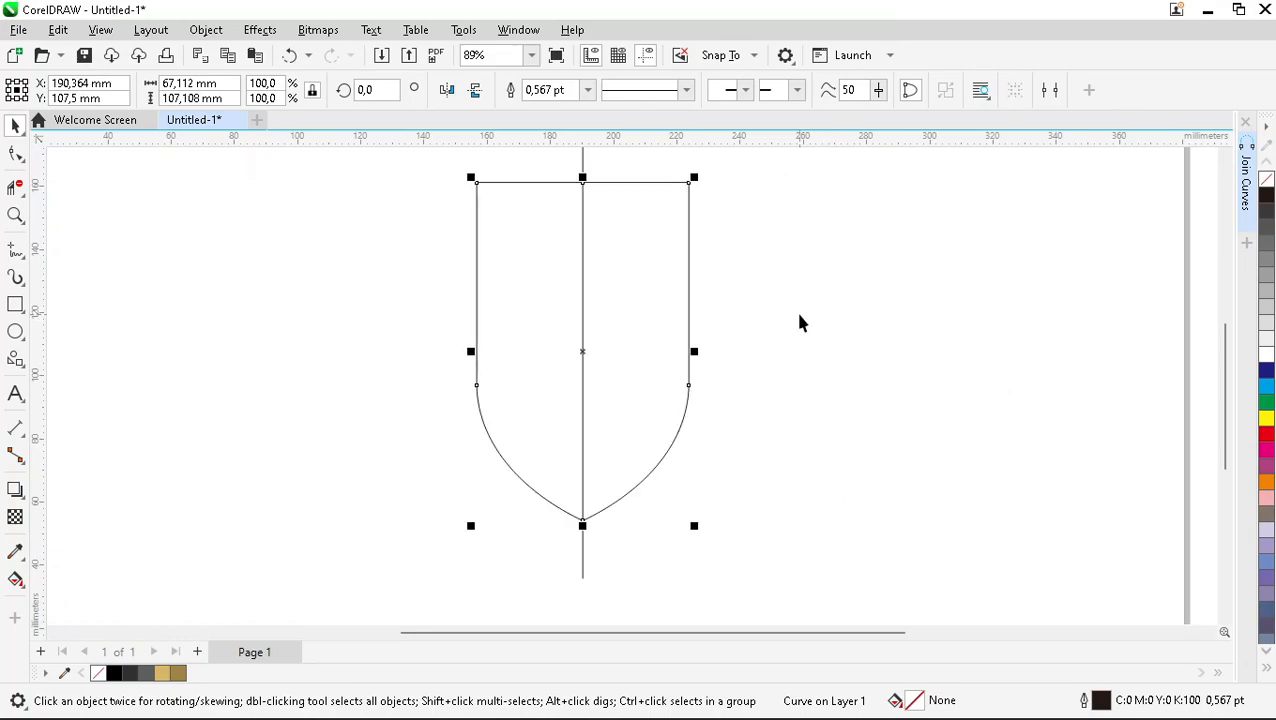
Delete the vertical centre line from the shield.
left_click(797, 316)
left_click(583, 177)
key("Delete")
Duplicate the shield about 14 mm to the left and shorten the copy from its tip to about 99 mm high.
left_click(603, 275)
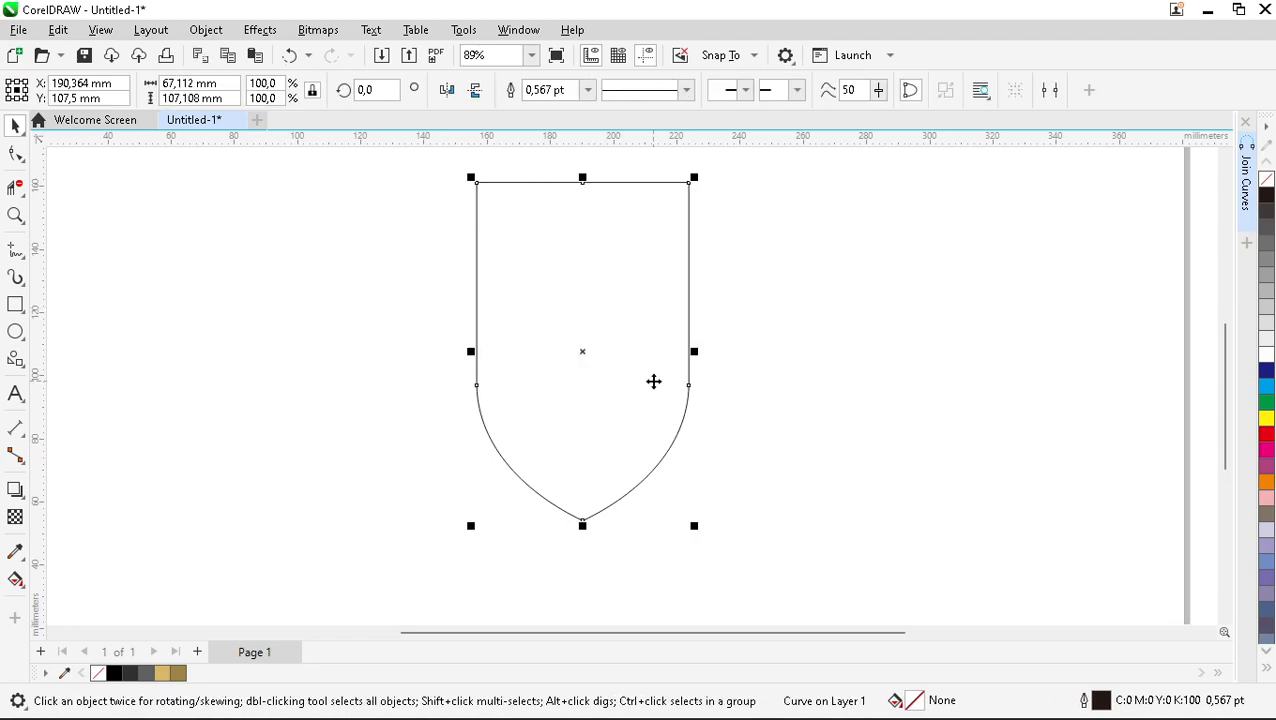
left_click_drag(643, 279, 600, 280)
scroll(541, 527, "up", 4)
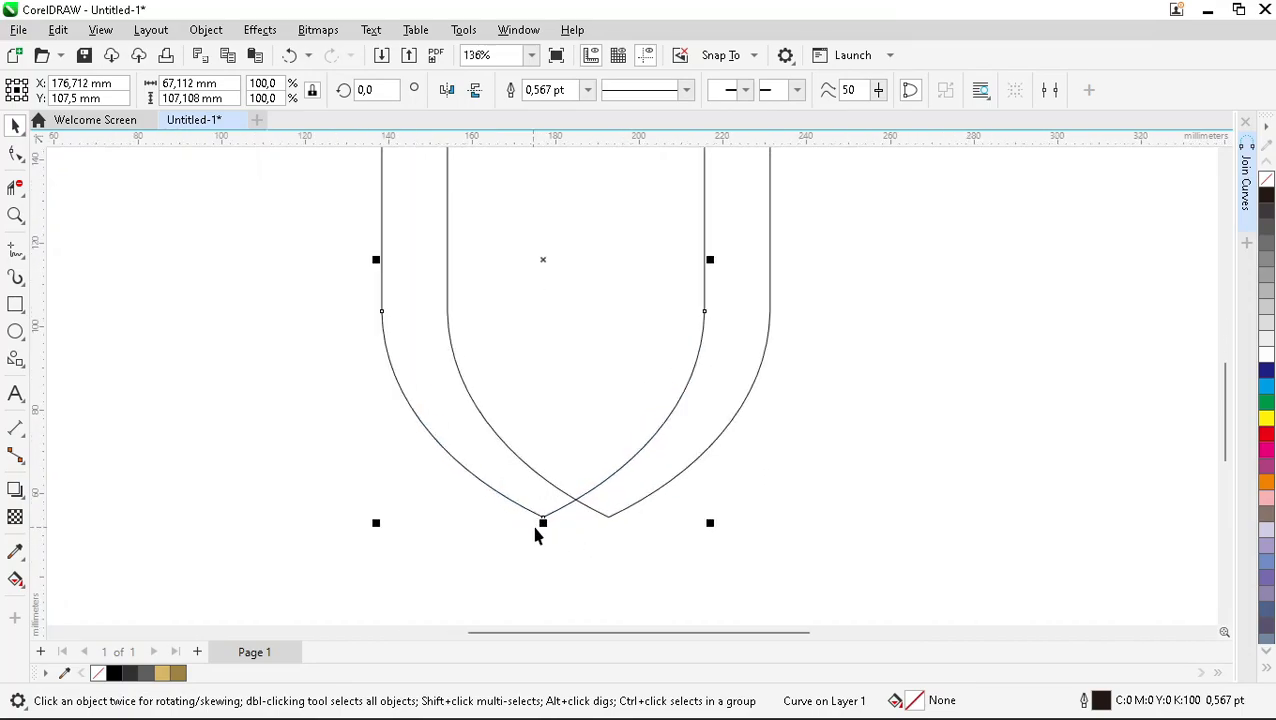
left_click_drag(541, 520, 548, 477)
scroll(561, 404, "down", 2)
scroll(600, 401, "up", 1)
scroll(605, 390, "down", 1)
Nudge the shortened copy horizontally until its tip sits close to the original shield's lower-left edge.
left_click_drag(623, 360, 618, 359)
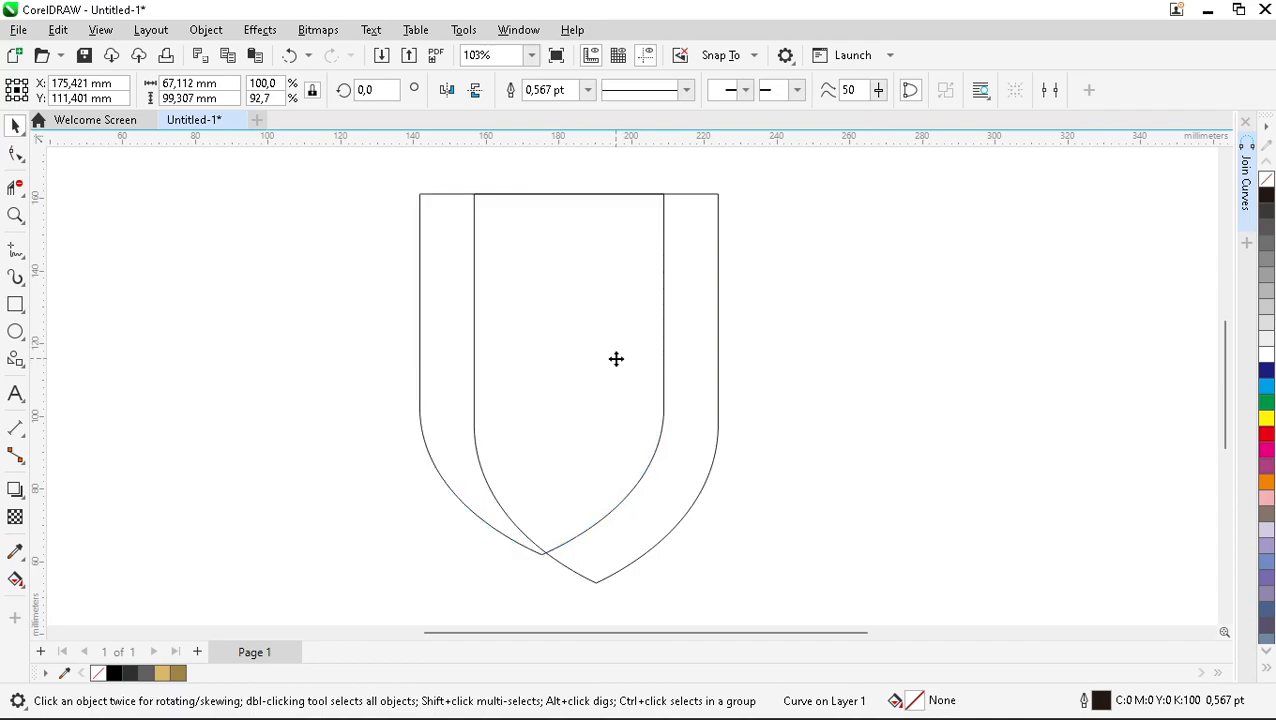
left_click(797, 357)
scroll(566, 278, "down", 1)
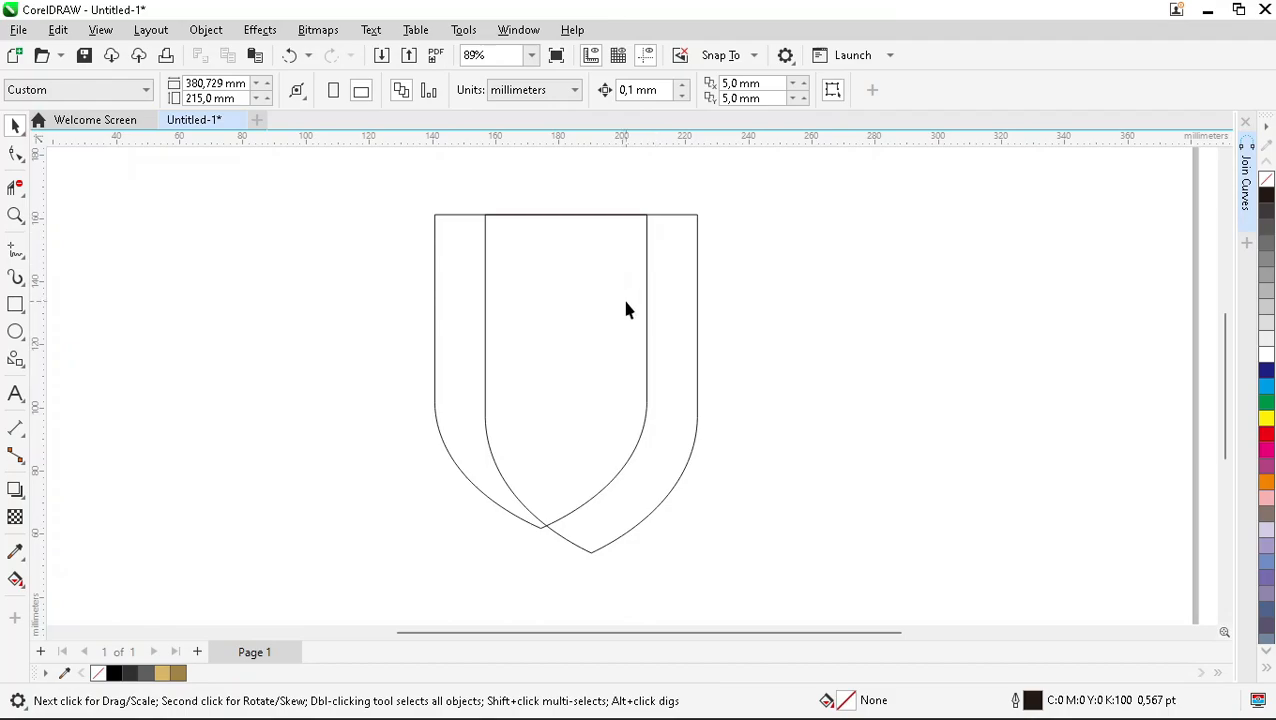
scroll(609, 333, "up", 4)
scroll(609, 333, "down", 3)
left_click_drag(601, 305, 609, 299)
scroll(558, 478, "down", 1)
scroll(545, 490, "up", 3)
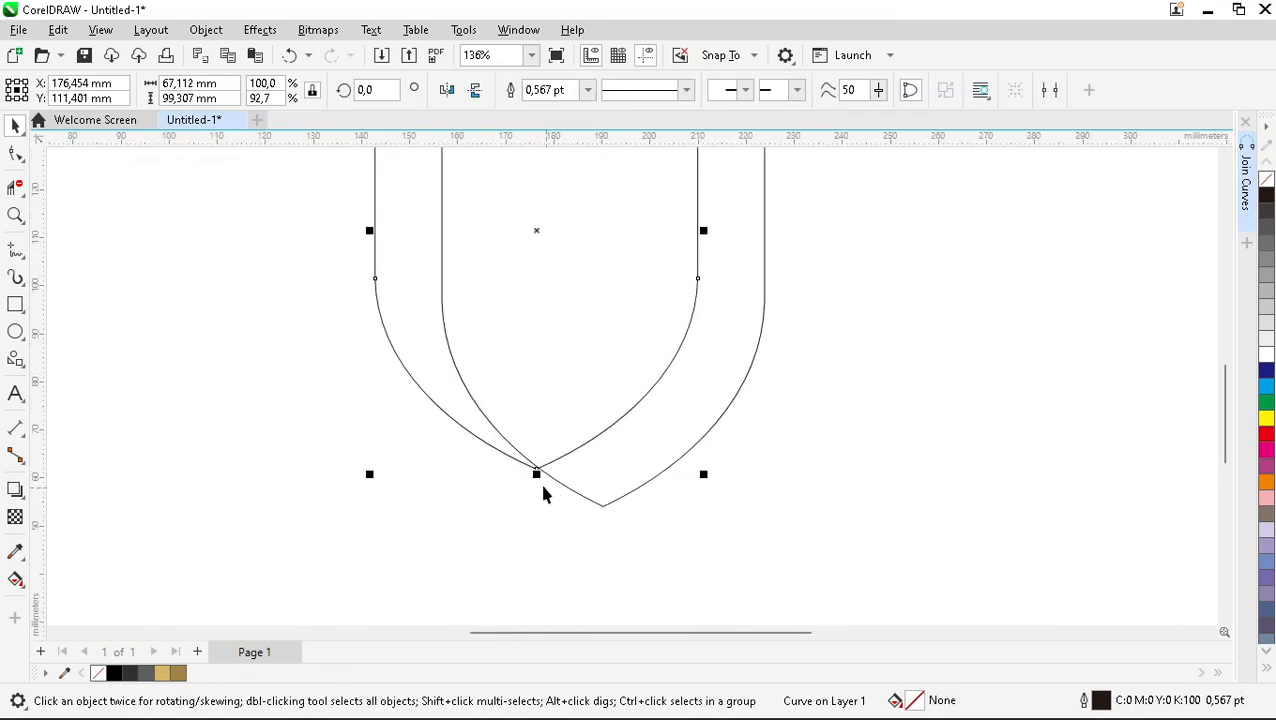
Move the copy's tip node exactly onto the original shield's lower-left edge with the Shape tool.
key("F10")
scroll(540, 418, "up", 1)
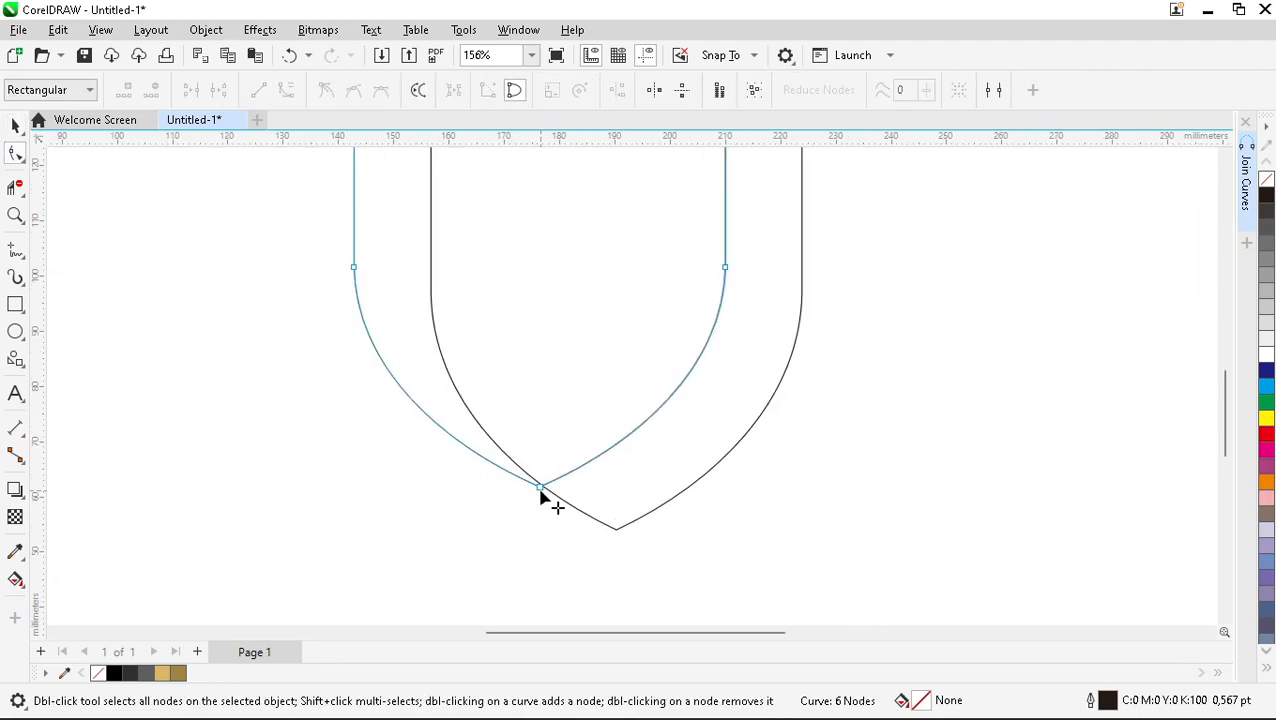
mouse_move(541, 490)
left_mouse_down()
mouse_move(557, 497)
mouse_move(538, 488)
left_mouse_up()
scroll(552, 496, "up", 8)
scroll(450, 494, "down", 12)
key("space")
left_click(785, 338)
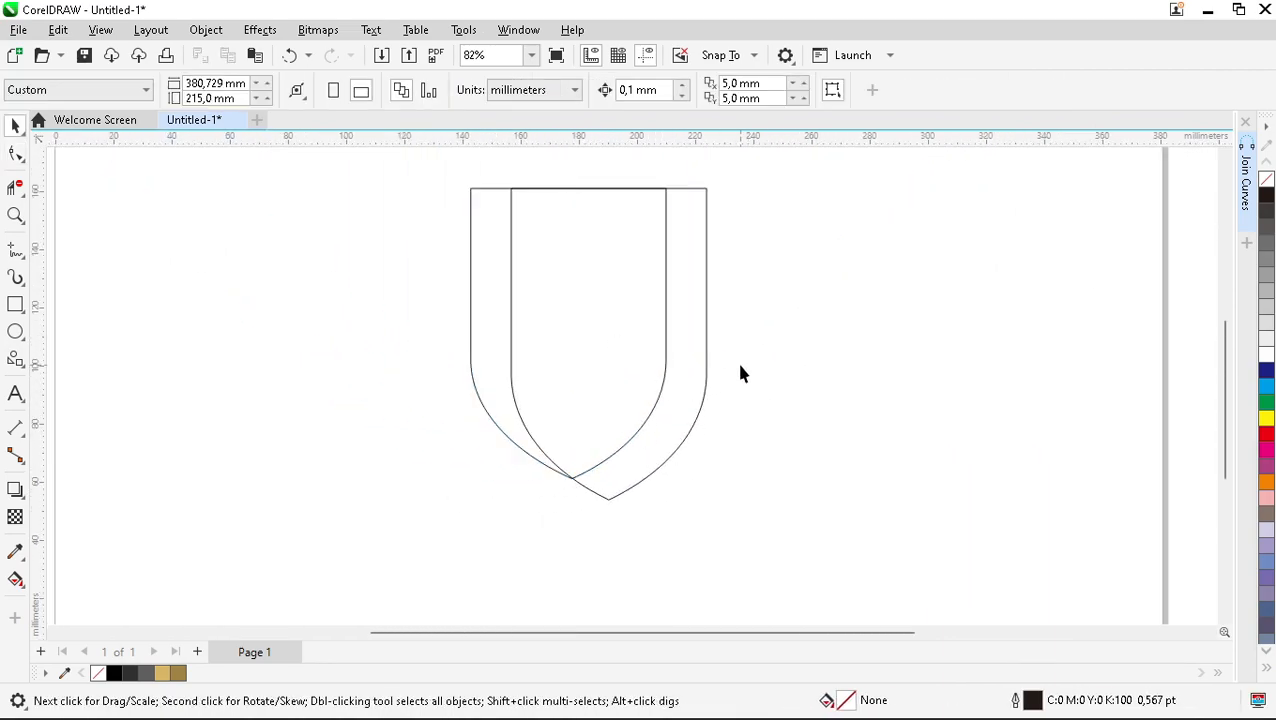
Fill the region between the two outlines' right-hand edges with blue-gray and no outline using Smart Fill.
left_click(24, 590)
left_click(82, 600)
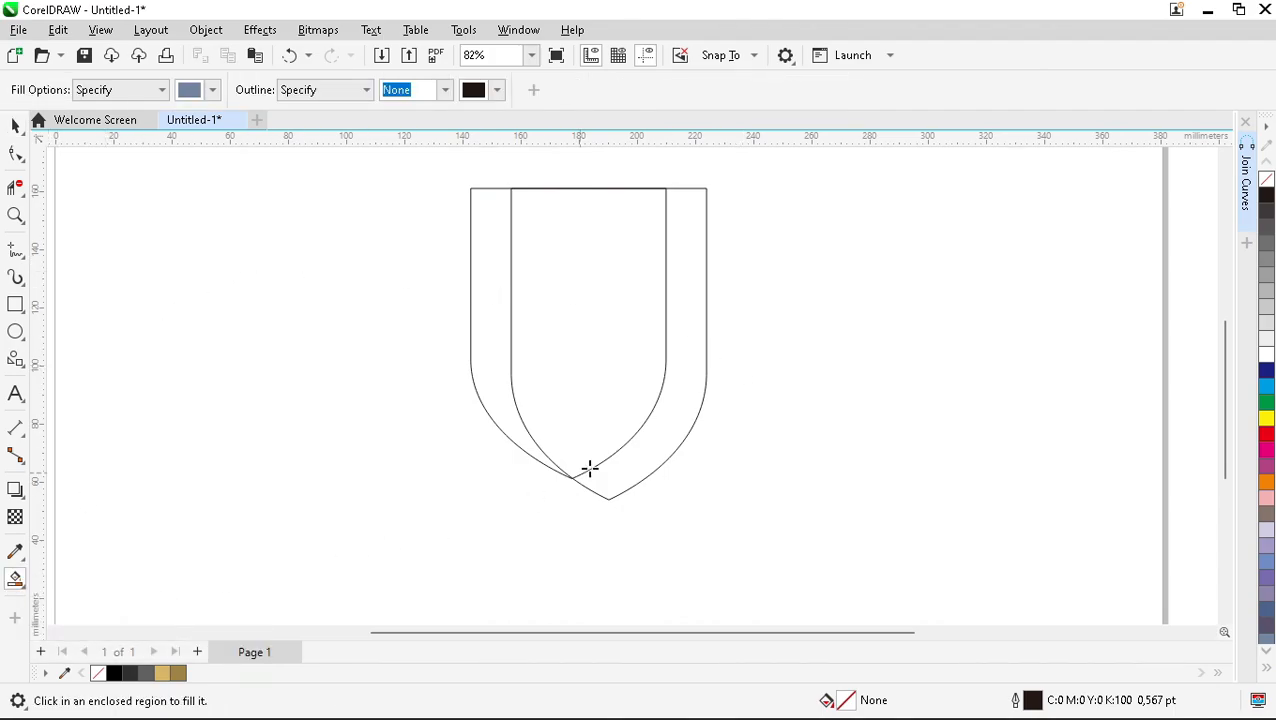
left_click(695, 331)
key("space")
Duplicate the blue-gray strip horizontally to the left, leaving a gap beside the first strip.
left_click(488, 343)
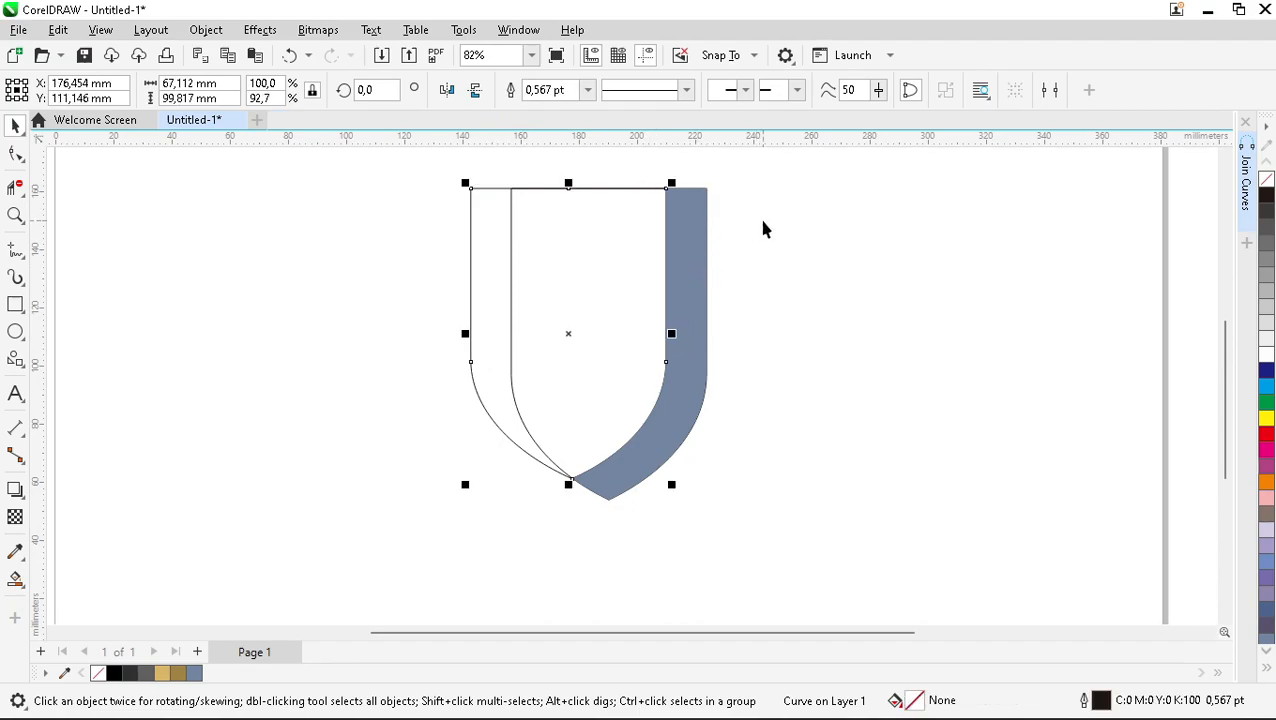
left_click(686, 204)
left_click_drag(686, 191, 621, 195)
left_click(760, 270)
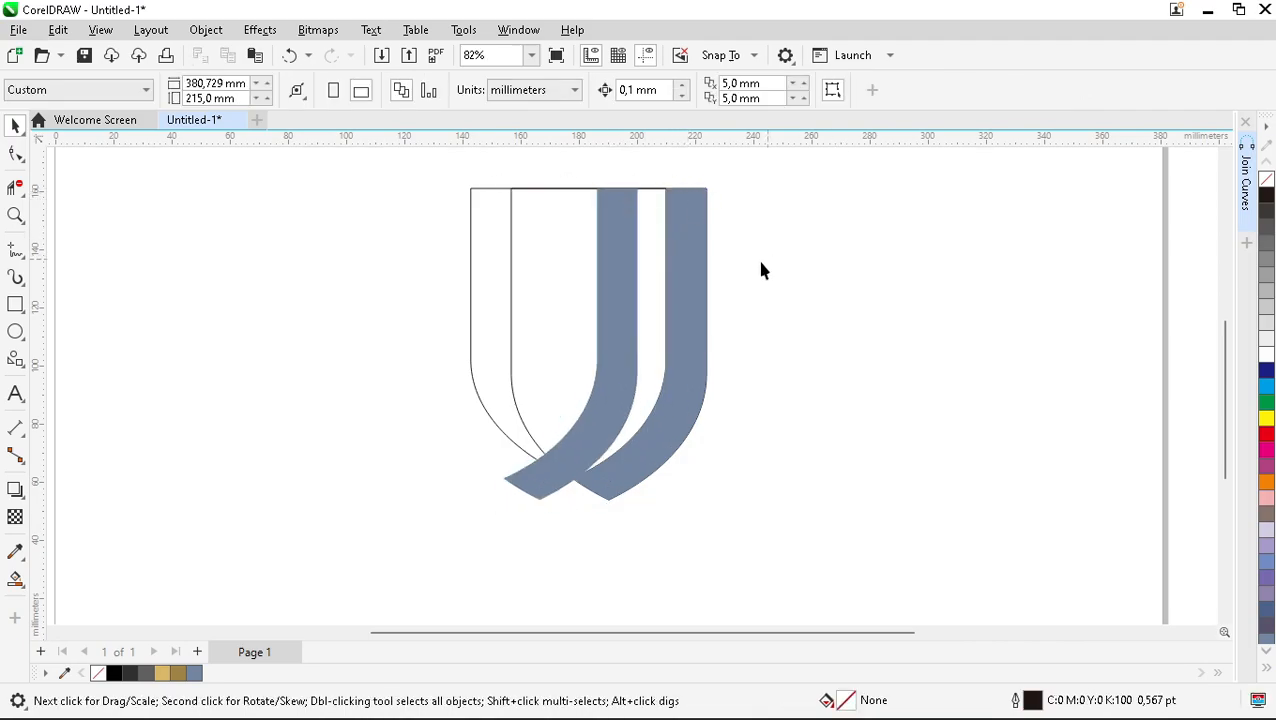
Move the shortened outline clear of the shield to the left, and shift the duplicated strip about 3 mm left to widen the gap.
left_click(486, 314)
left_click_drag(490, 302, 246, 324)
left_click(622, 283)
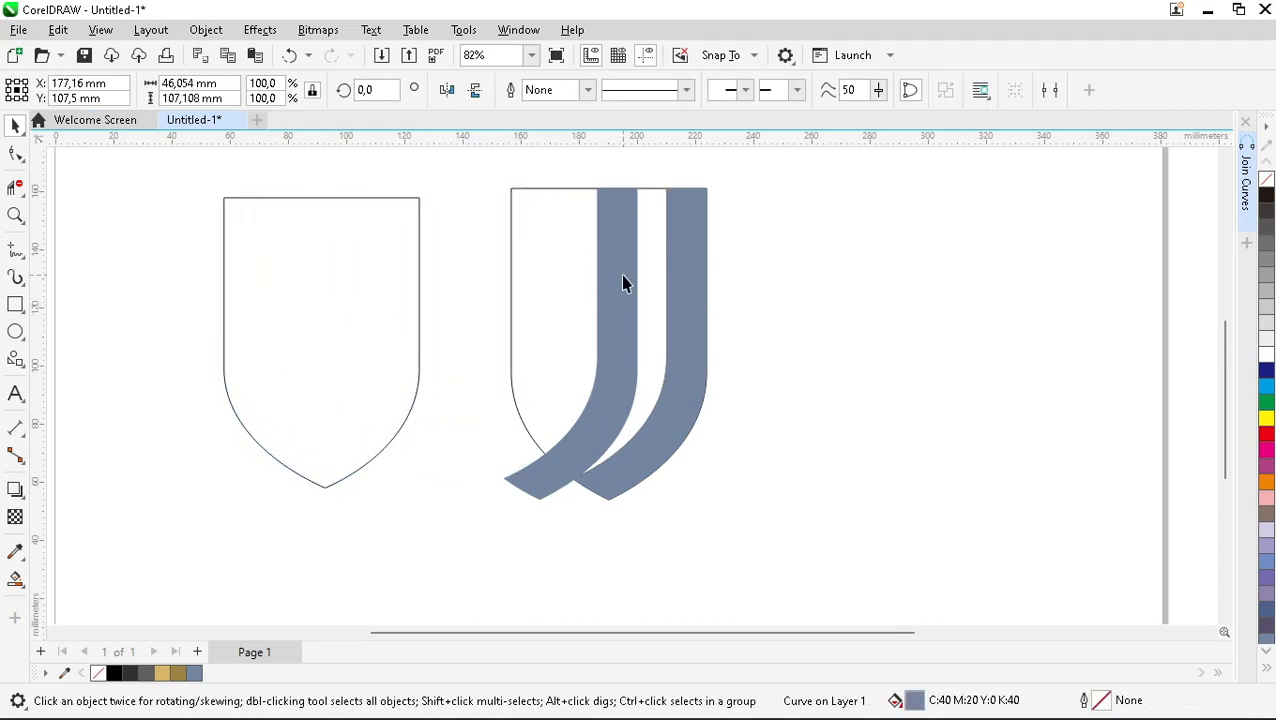
mouse_move(618, 195)
left_mouse_down()
mouse_move(854, 239)
mouse_move(876, 230)
mouse_move(703, 242)
mouse_move(611, 193)
left_mouse_up()
left_click(838, 272)
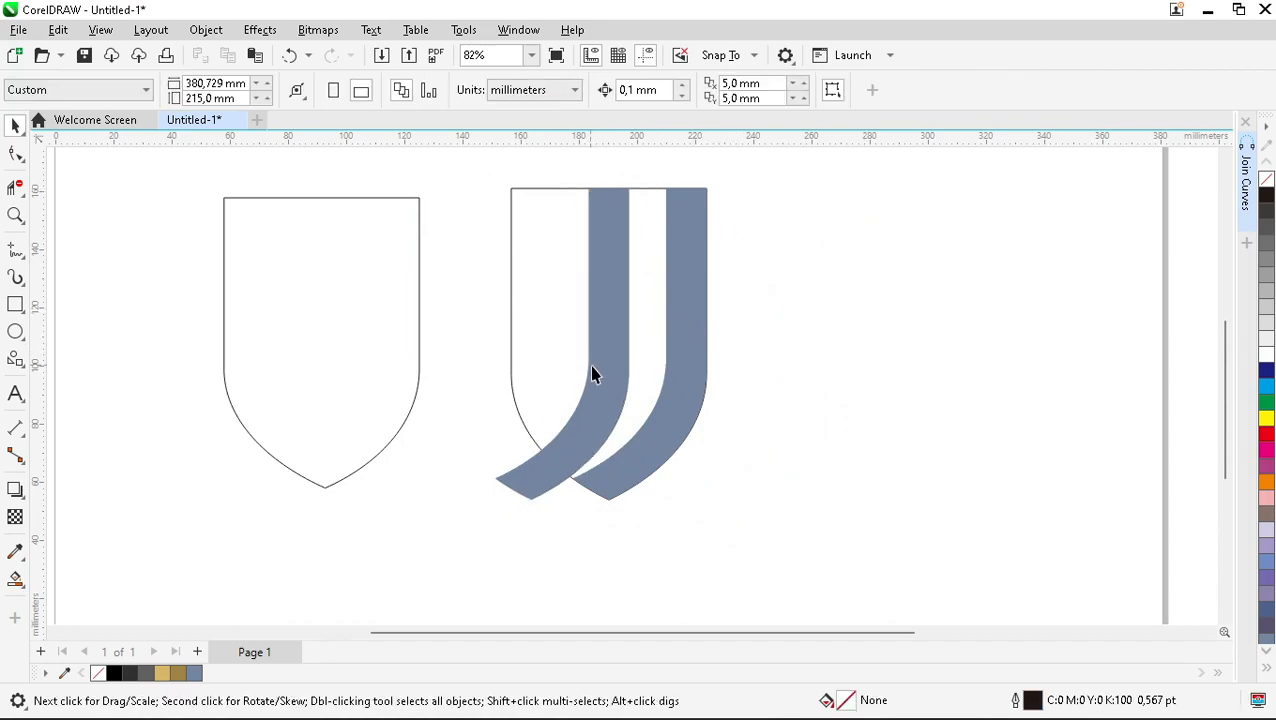
Snap the set-aside outline's upper-right corner to the second strip's upper-right corner, and shorten the outline to about 89 mm high.
left_click(351, 276)
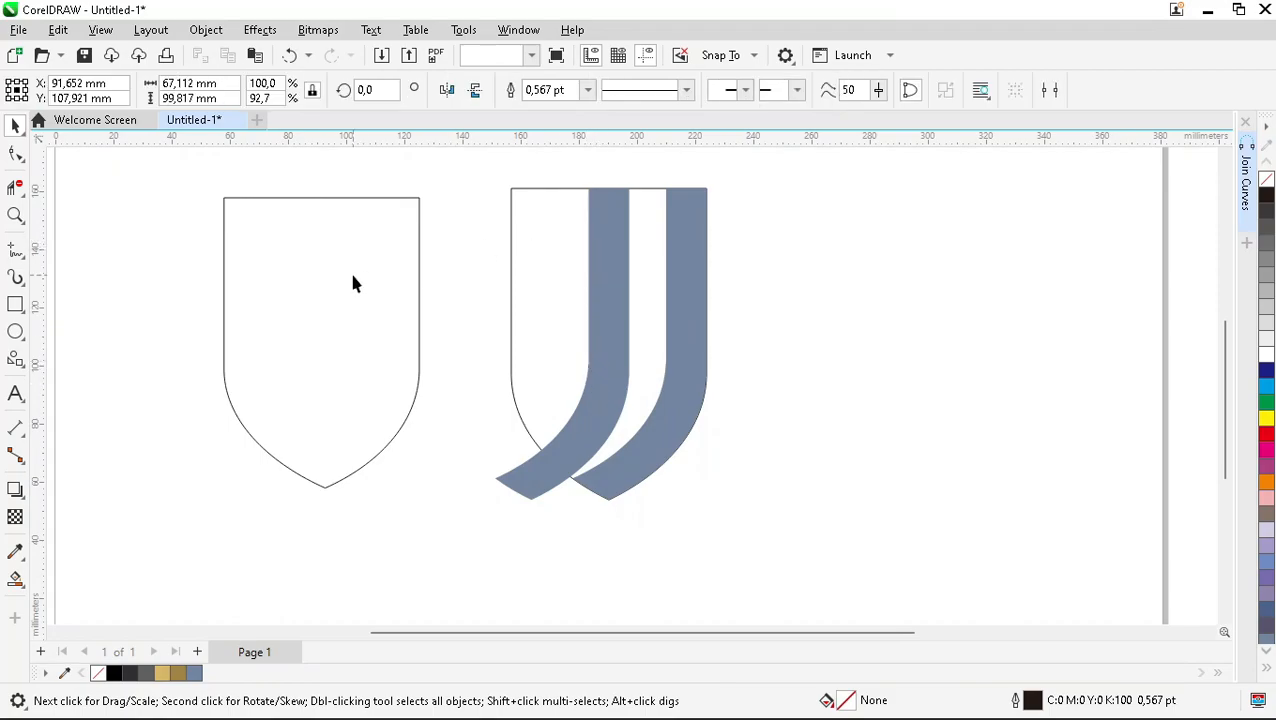
left_click_drag(421, 197, 632, 195)
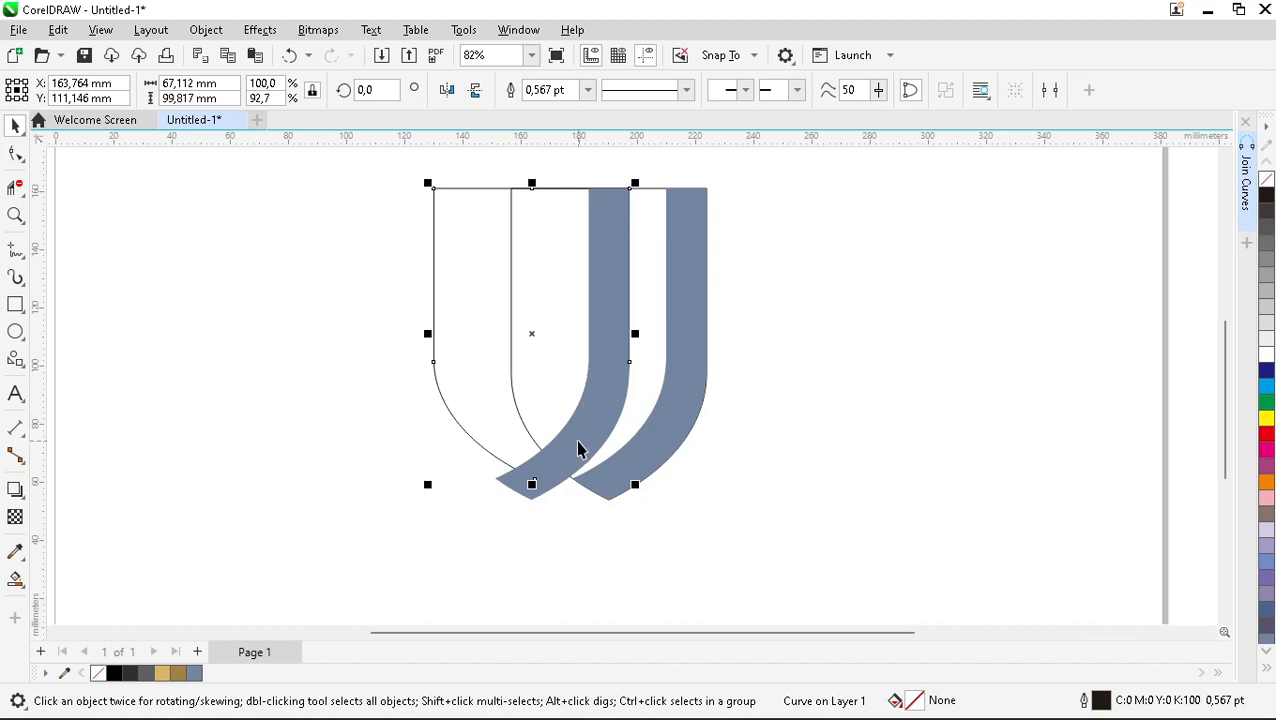
scroll(578, 449, "up", 2)
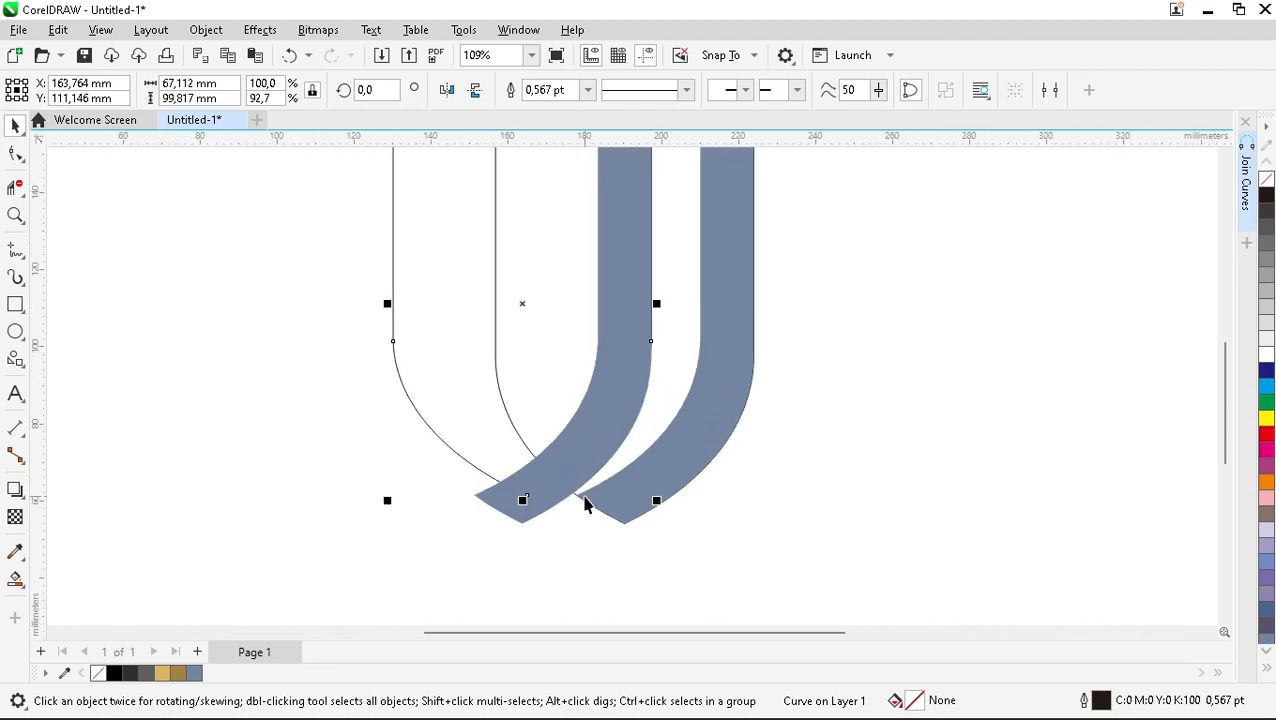
scroll(544, 473, "up", 3)
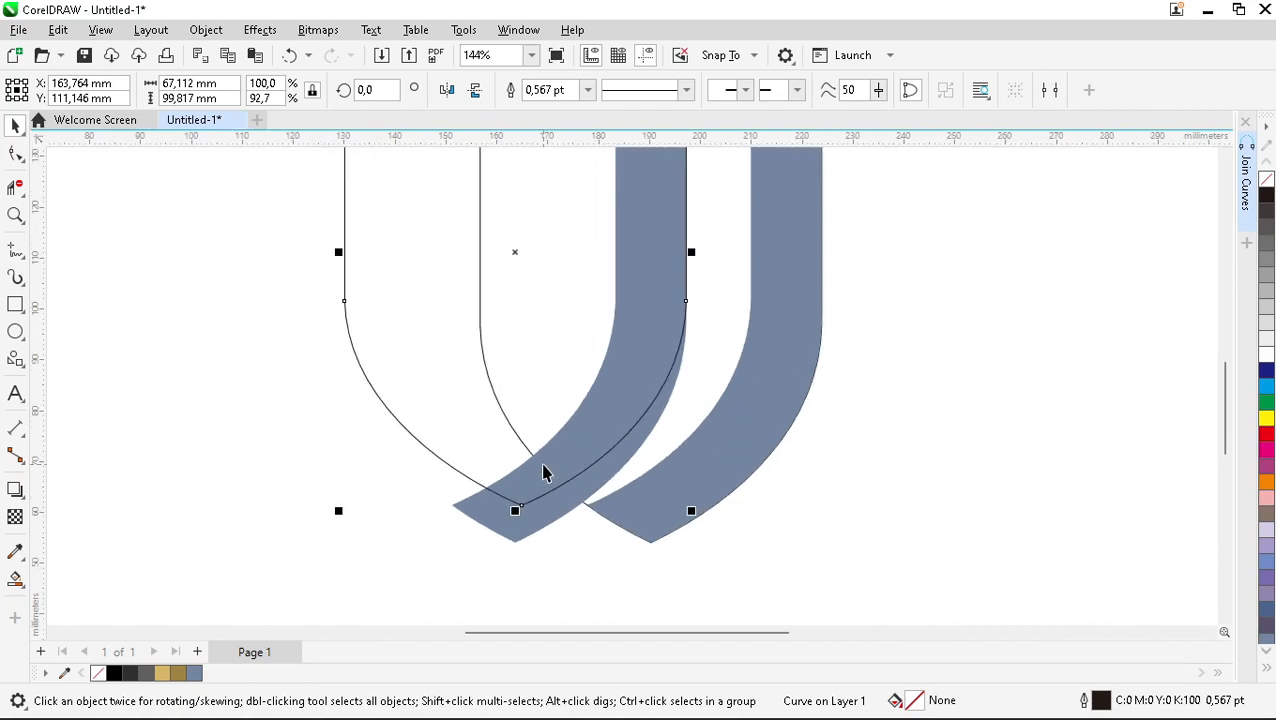
left_click_drag(511, 519, 527, 452)
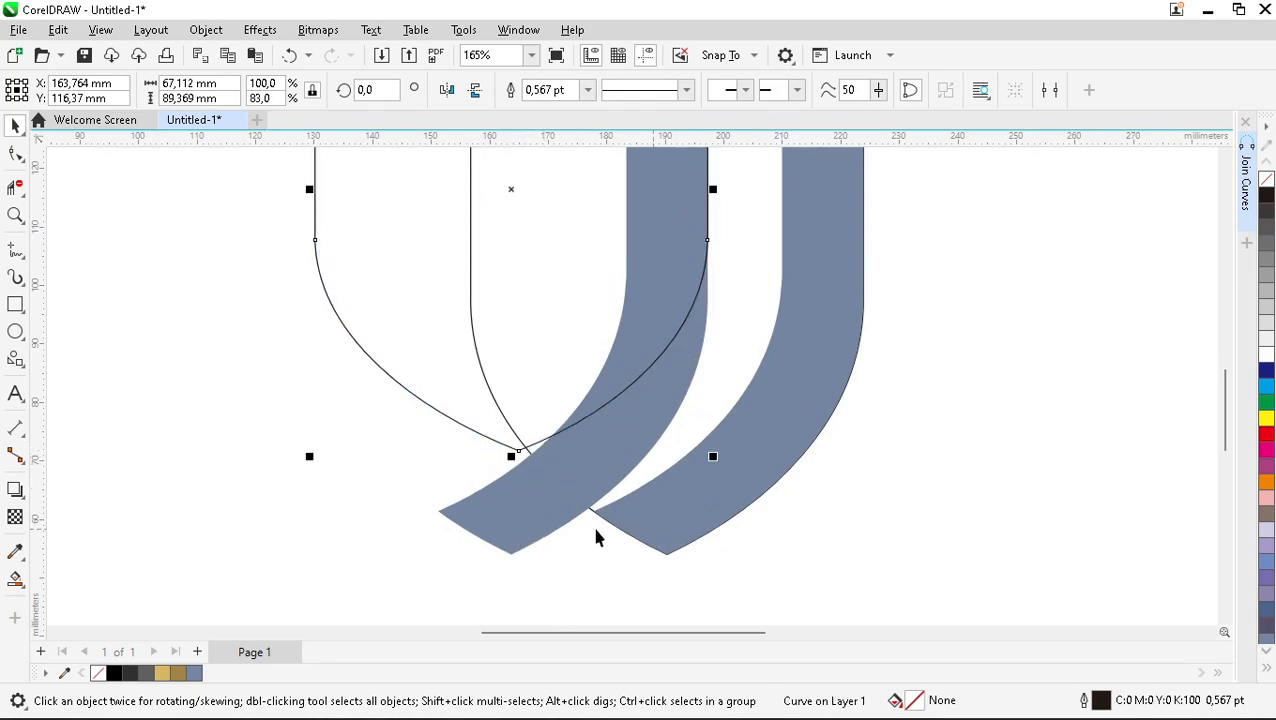
scroll(600, 524, "down", 5)
scroll(638, 408, "up", 4)
scroll(530, 484, "up", 1)
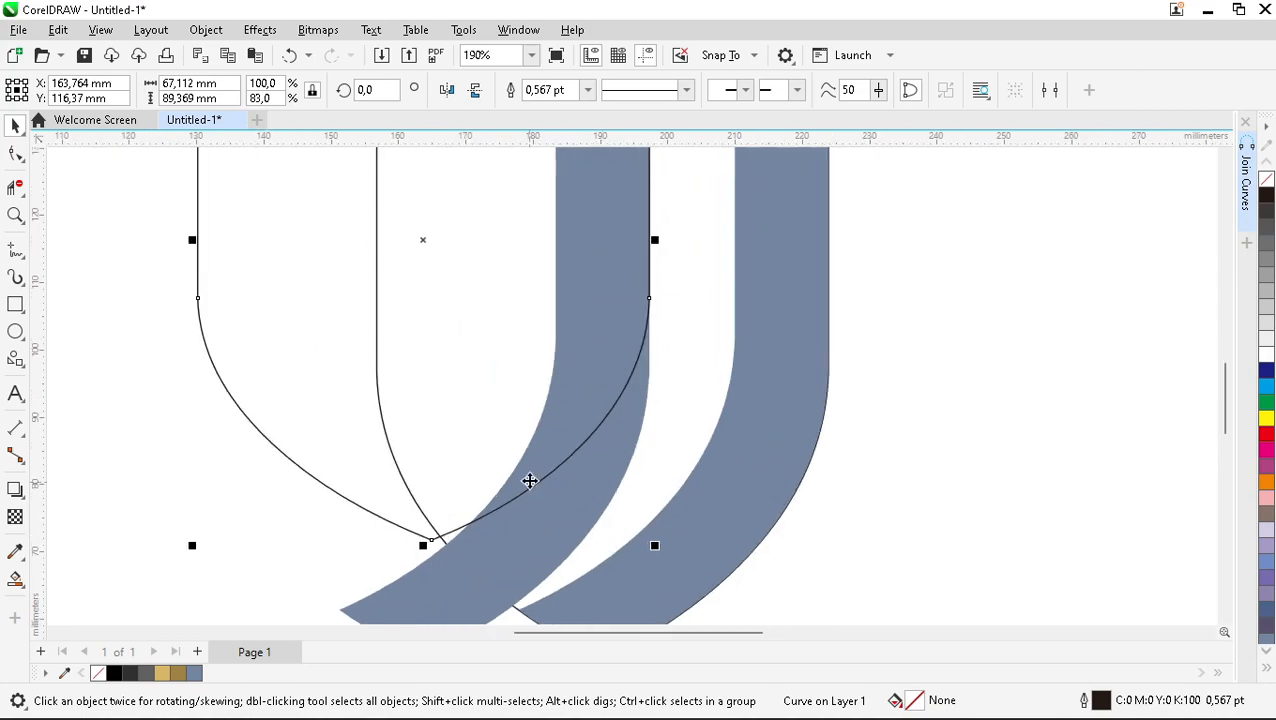
scroll(550, 484, "down", 4)
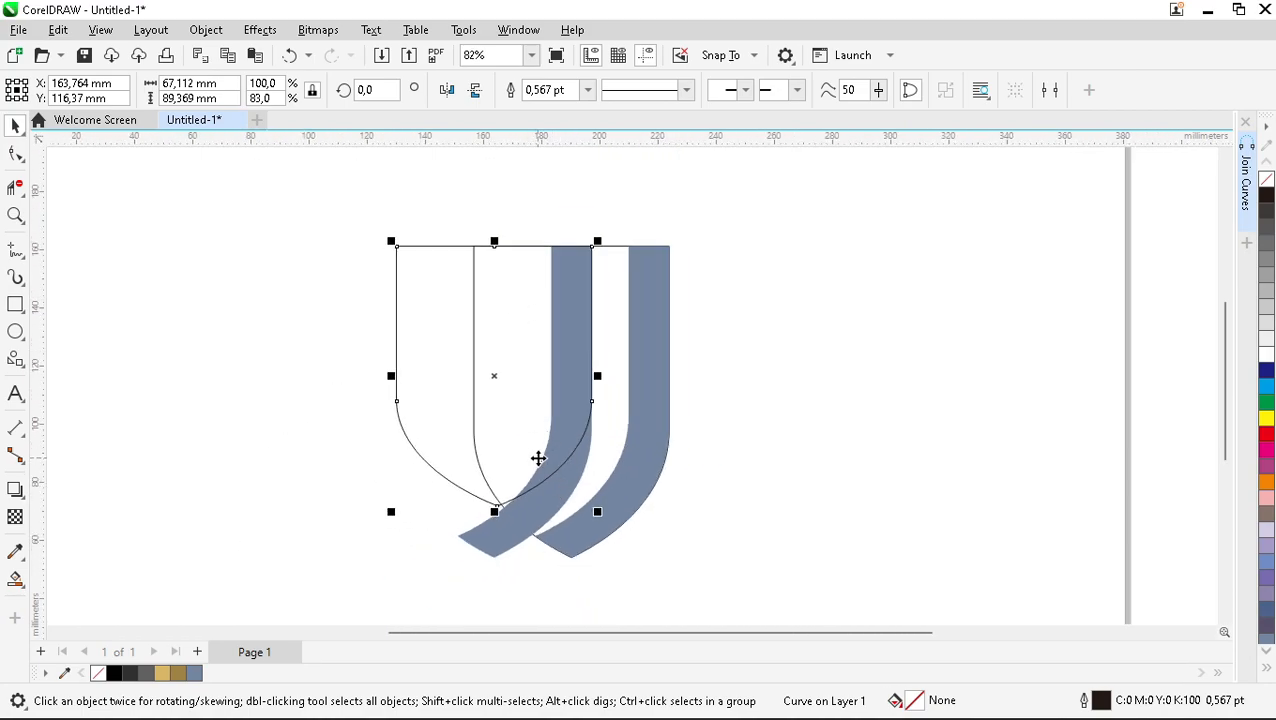
Snap a copy of the shortened outline by its upper-right corner to the second strip's upper-left corner, and delete that strip.
left_click_drag(594, 252, 545, 250)
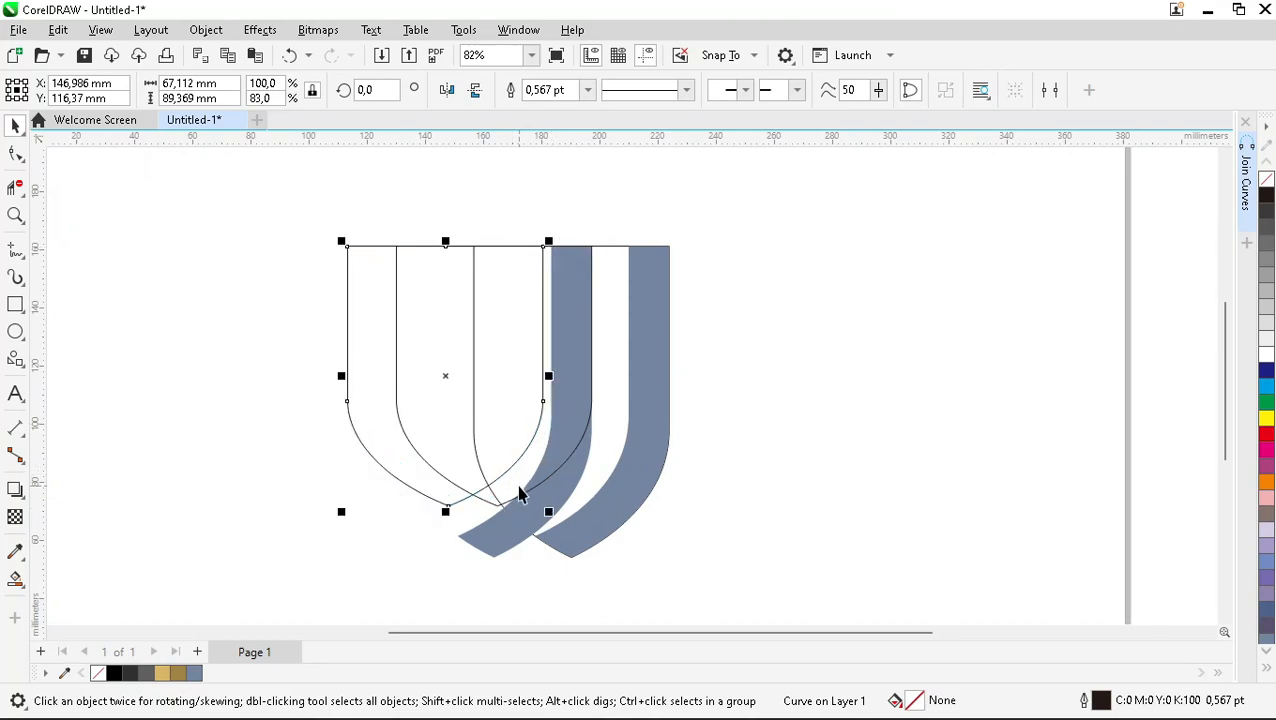
left_click(491, 537)
scroll(515, 258, "up", 2)
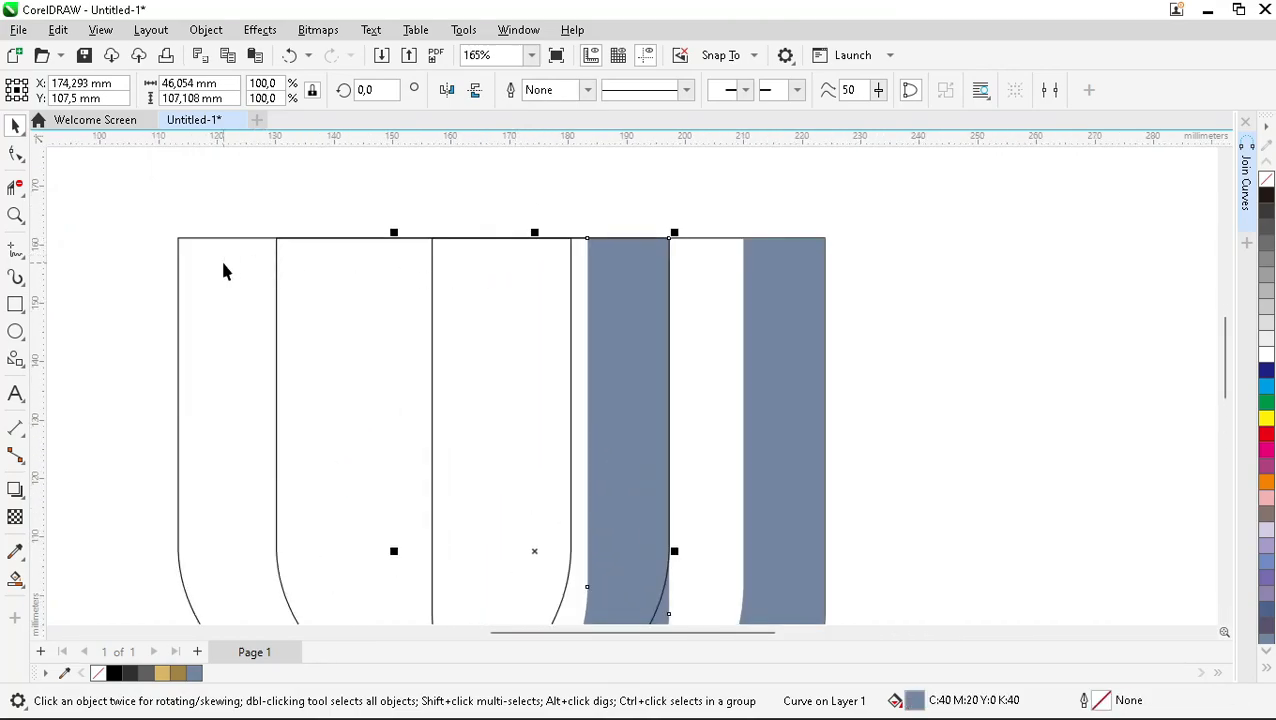
left_click(222, 264)
scroll(564, 248, "up", 1)
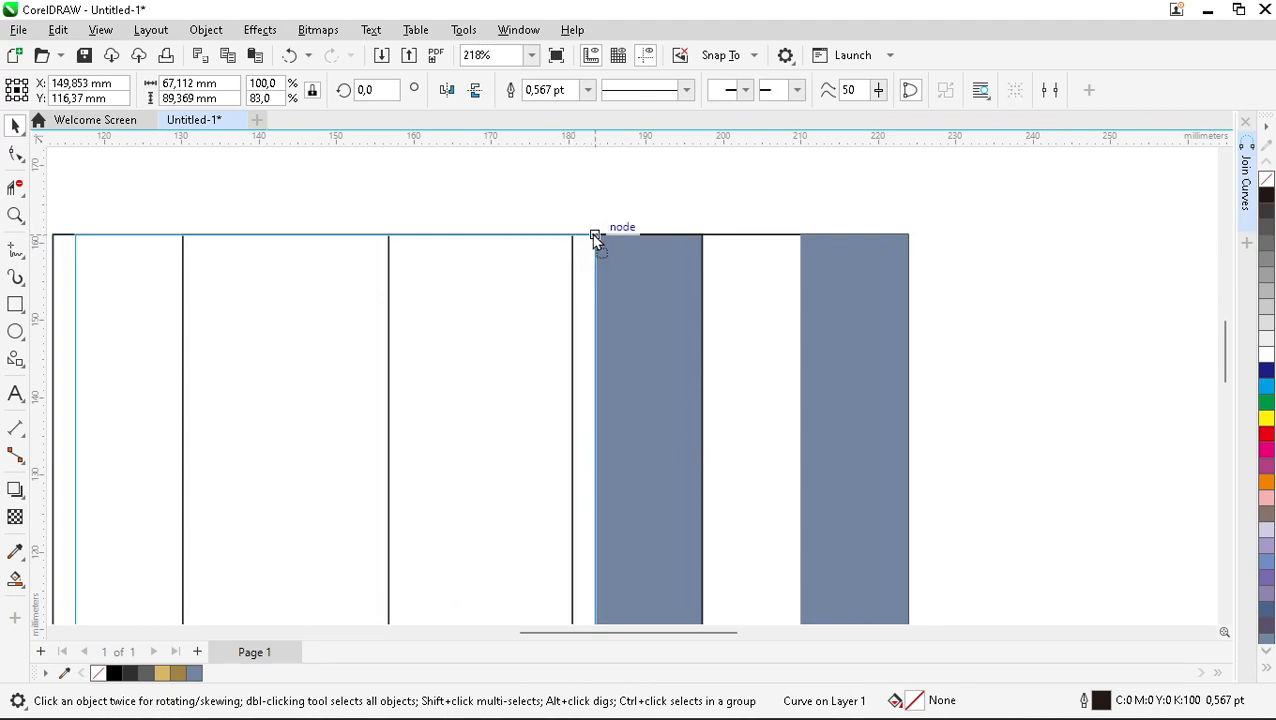
scroll(553, 222, "down", 3)
left_click(517, 484)
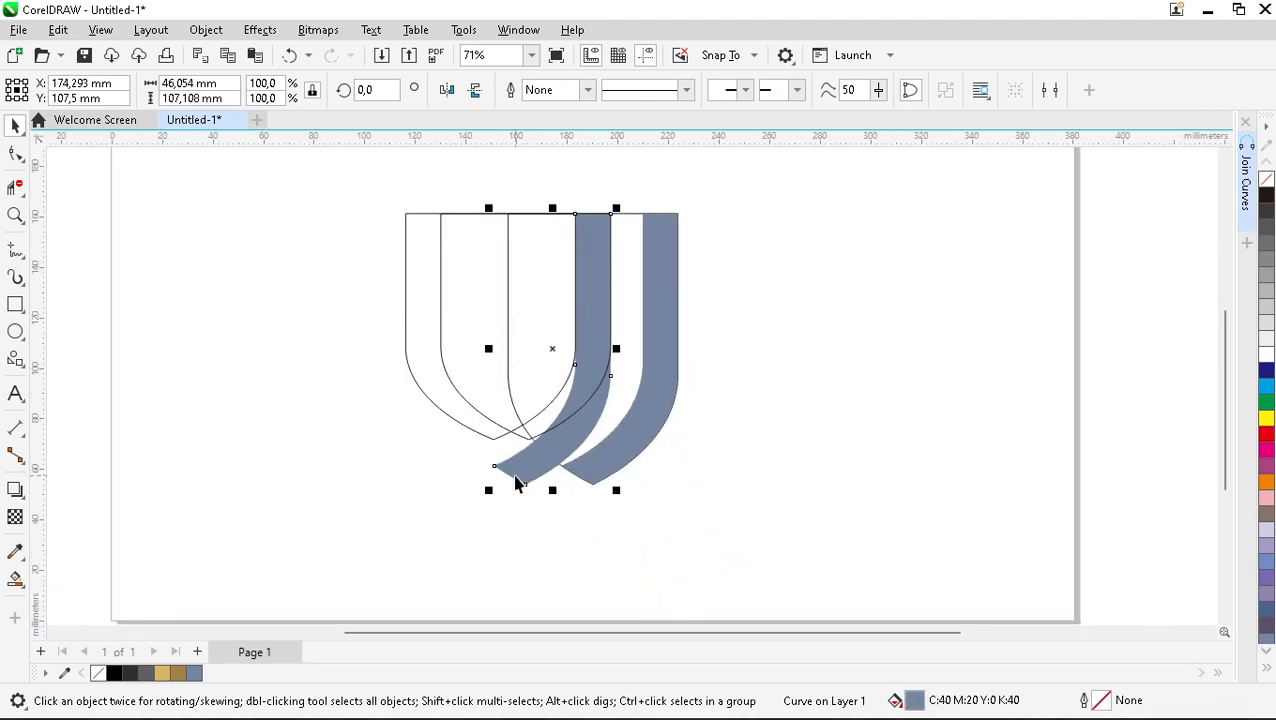
key("Delete")
Move the bottom tip node of the original shortened outline onto the shield outline's lower-left curve.
scroll(565, 400, "up", 2)
left_click(523, 472)
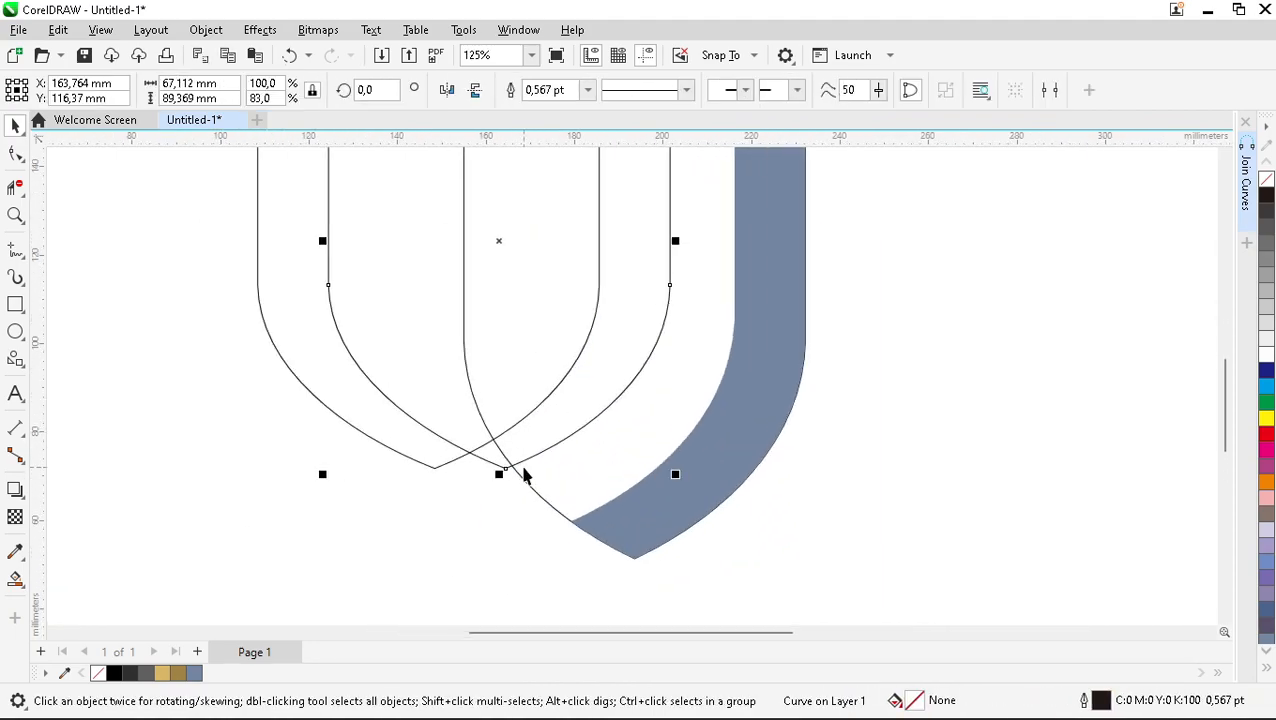
scroll(523, 474, "up", 1)
left_click(17, 155)
scroll(498, 472, "up", 1)
left_click_drag(498, 470, 517, 476)
scroll(541, 484, "down", 2)
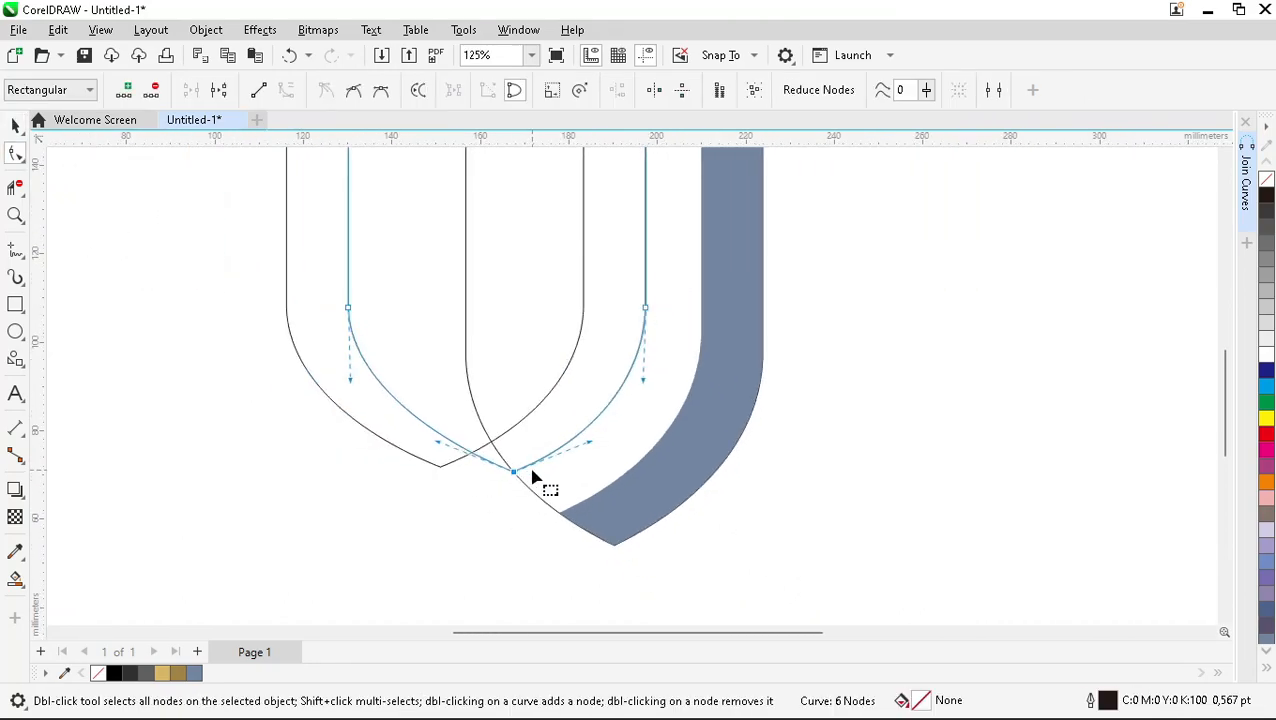
Lengthen the right-hand curve handle at the outline's tip and nudge the tip node slightly down along the shield's edge.
scroll(565, 493, "up", 1)
scroll(610, 448, "up", 2)
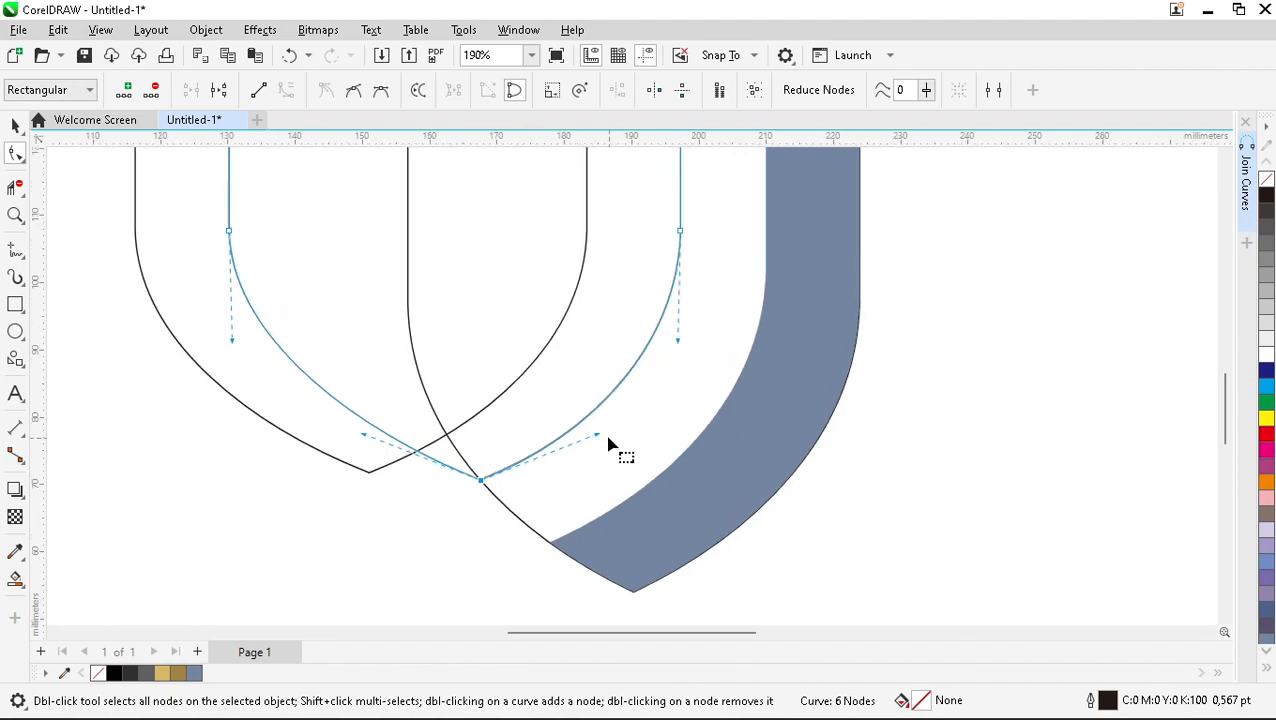
left_click_drag(601, 437, 616, 433)
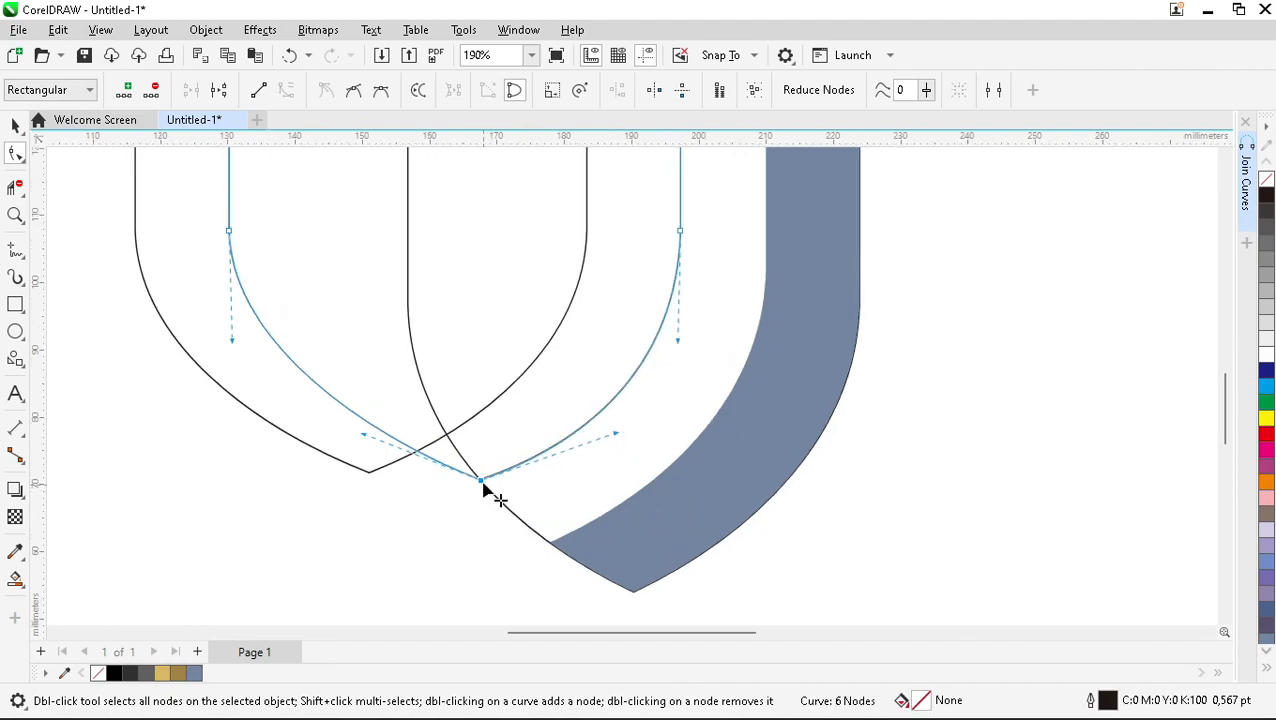
left_click_drag(481, 481, 489, 485)
scroll(513, 531, "down", 3)
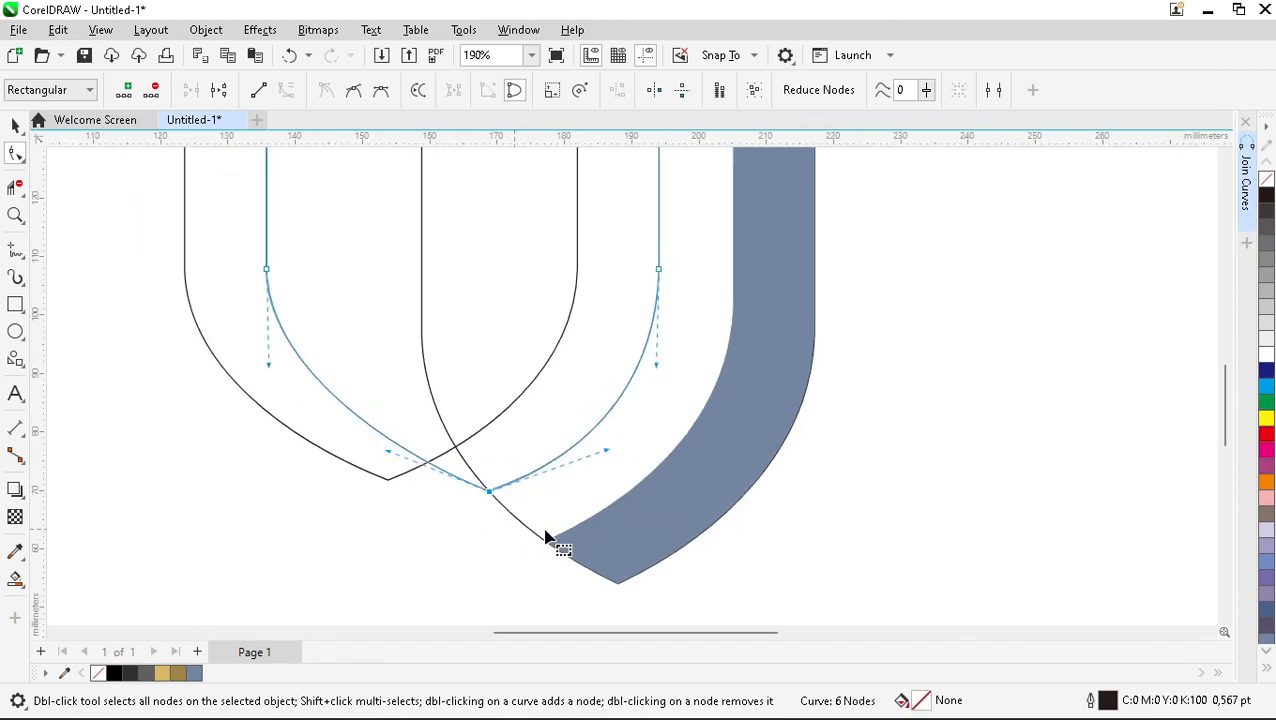
scroll(497, 402, "up", 2)
Narrow the copied outline to about 53 mm so its left side meets the other outline's, and shorten it to about 81 mm.
left_click(449, 556)
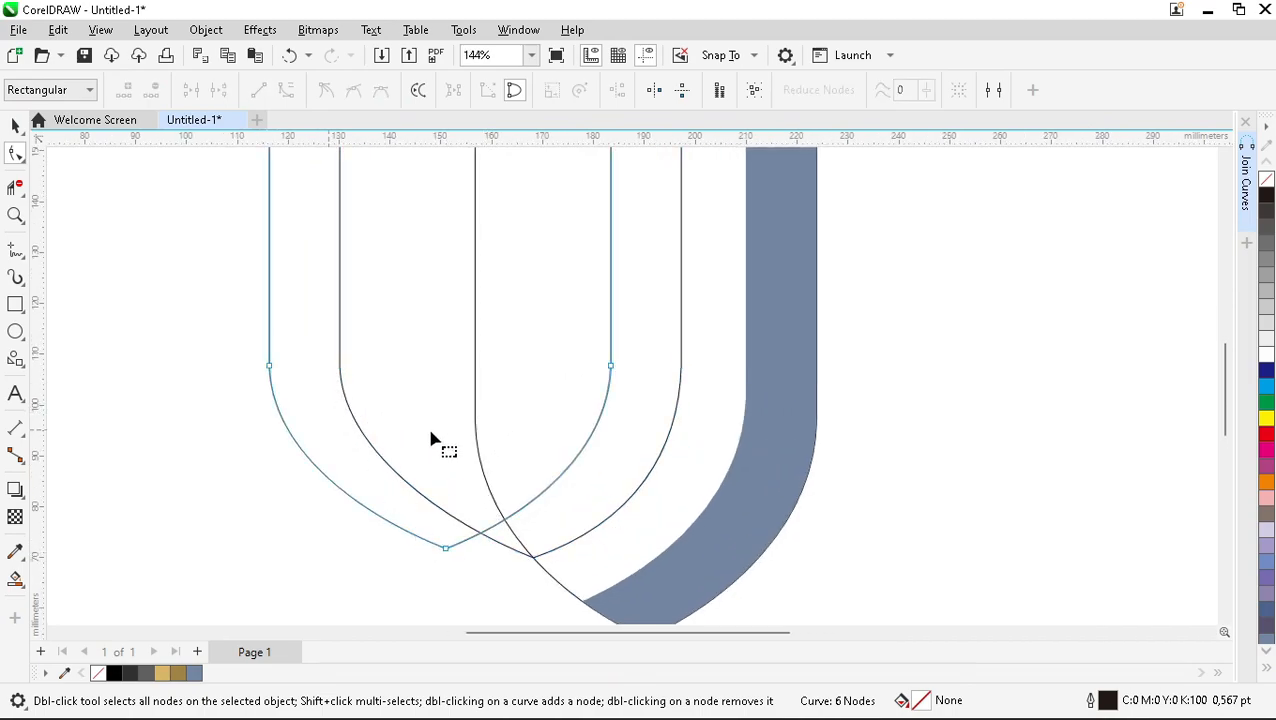
scroll(433, 330, "down", 2)
key("space")
left_click_drag(316, 377, 374, 364)
left_click_drag(476, 554, 484, 527)
Move the narrowed outline's bottom tip node right onto the shield outline's lower-left curve.
scroll(456, 444, "up", 3)
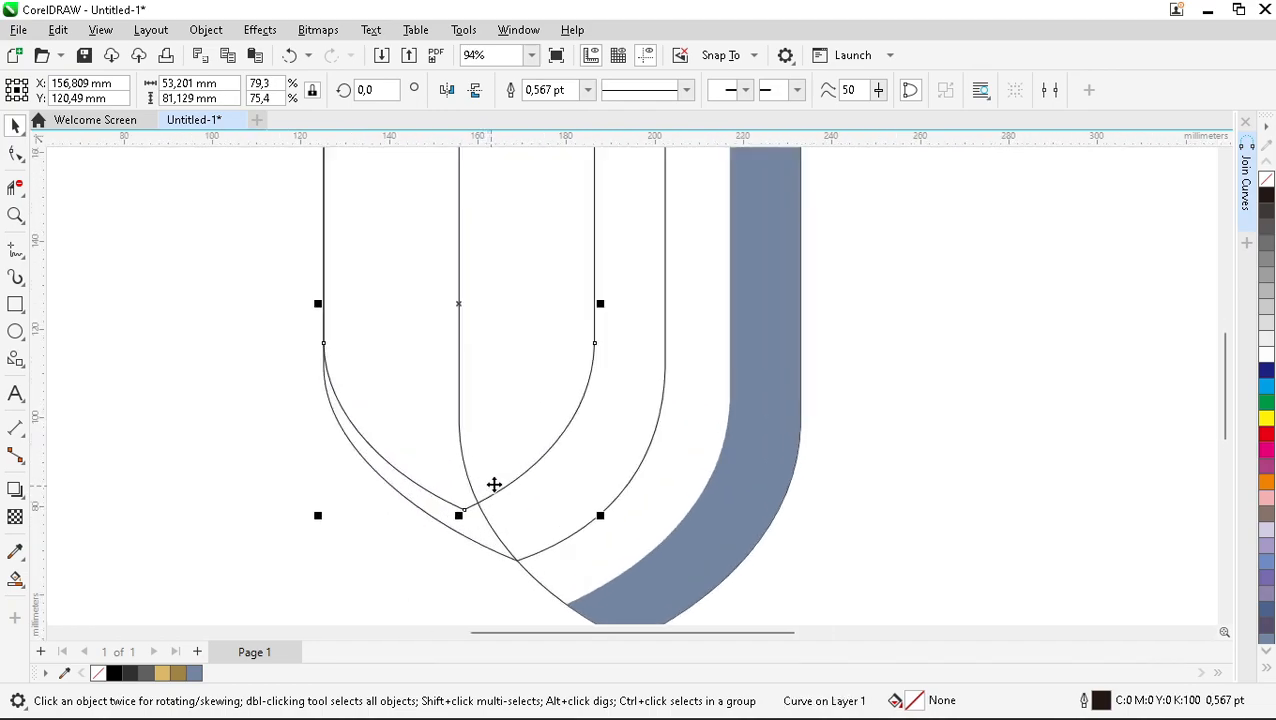
scroll(487, 527, "up", 1)
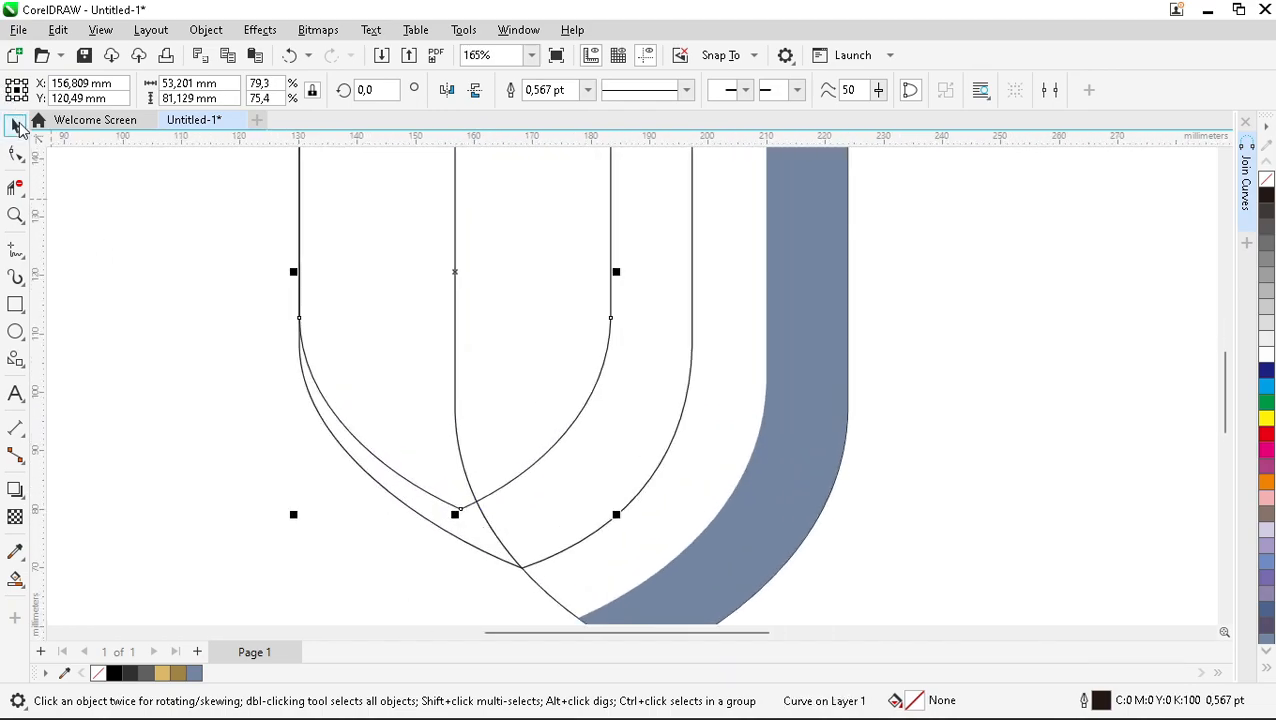
left_click(15, 153)
scroll(478, 527, "up", 2)
left_click_drag(456, 507, 481, 507)
scroll(419, 450, "down", 6)
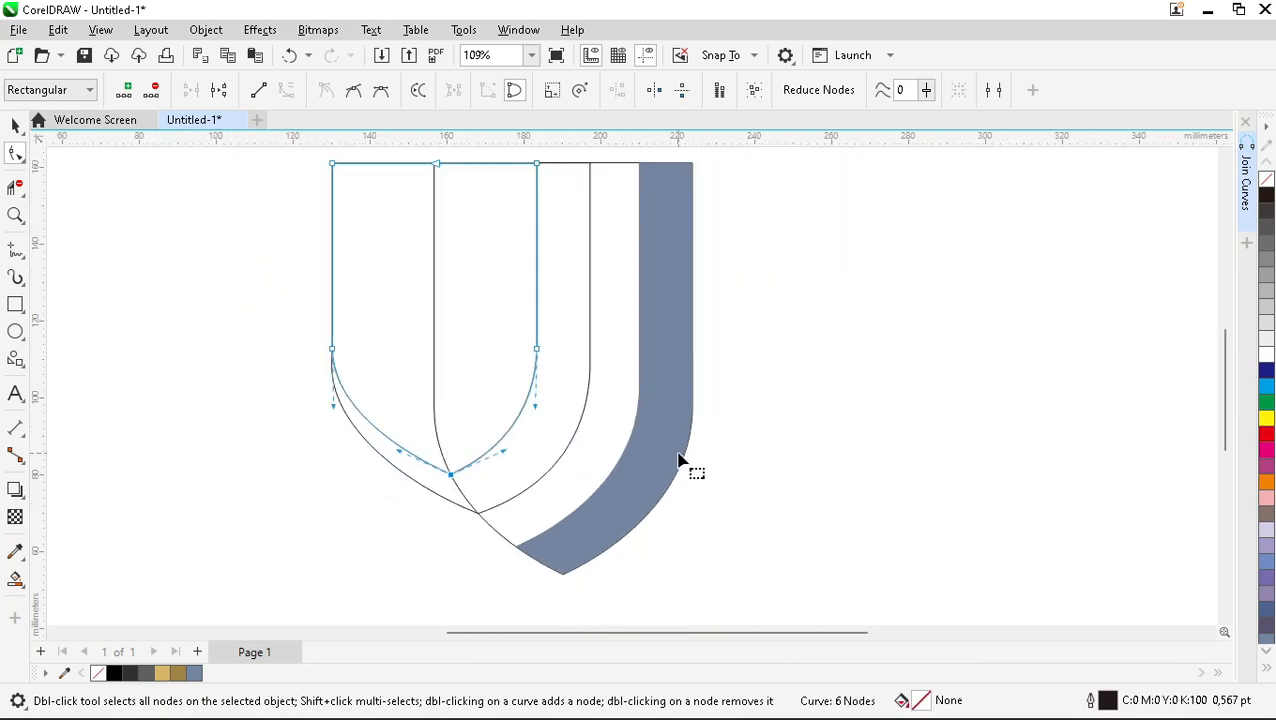
key("space")
left_click(800, 373)
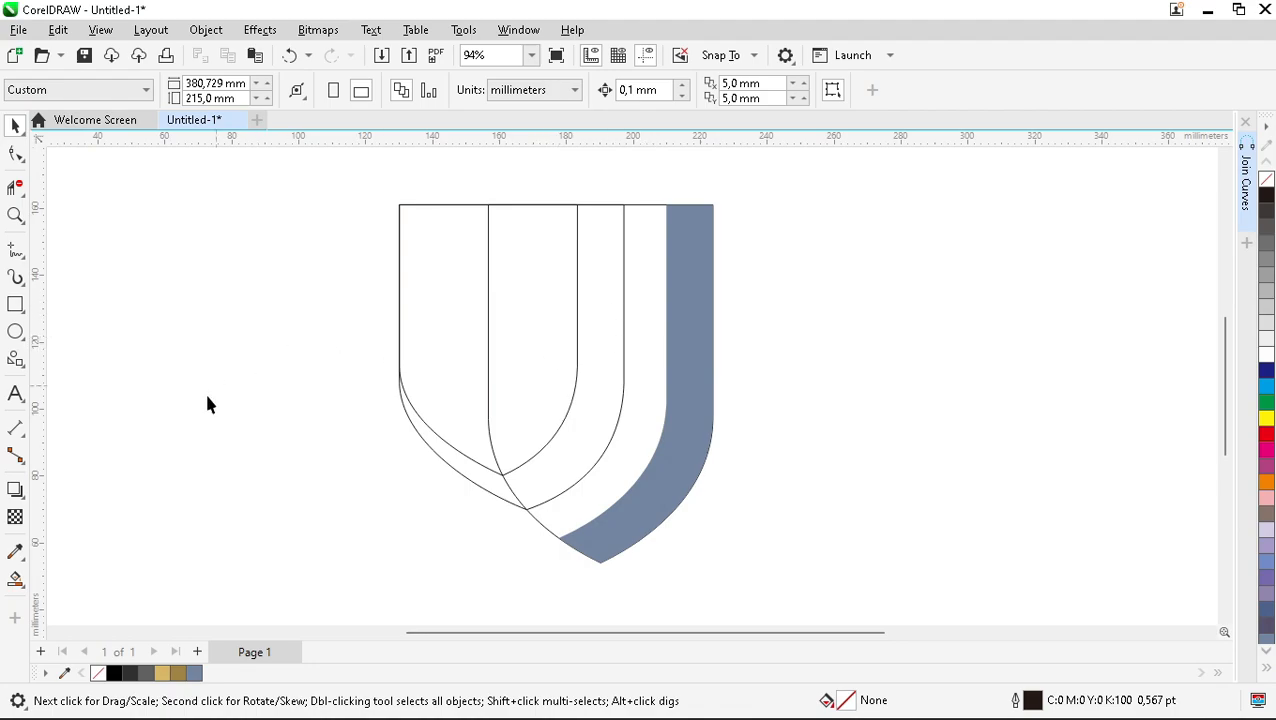
Smart Fill the region between the two shortened outlines inside the shield with blue-gray and no outline, and delete both shortened outlines.
left_click(15, 579)
left_click(605, 400)
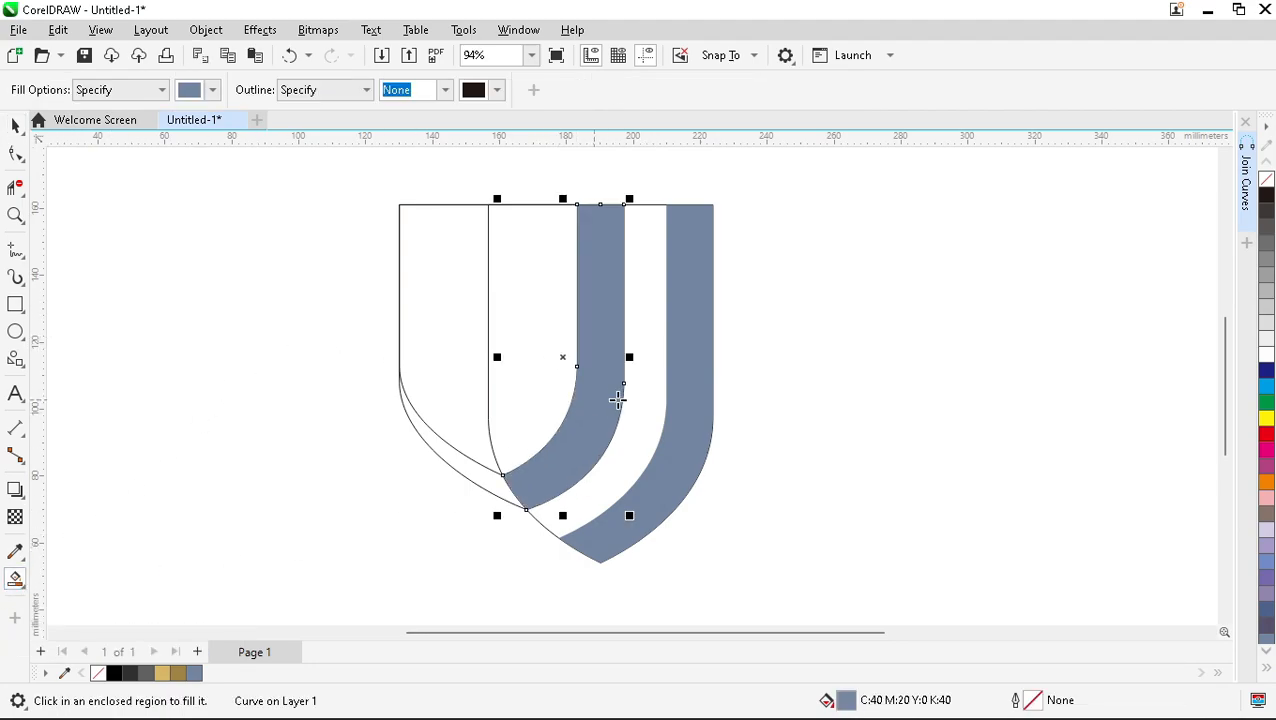
key("space")
left_click(445, 398)
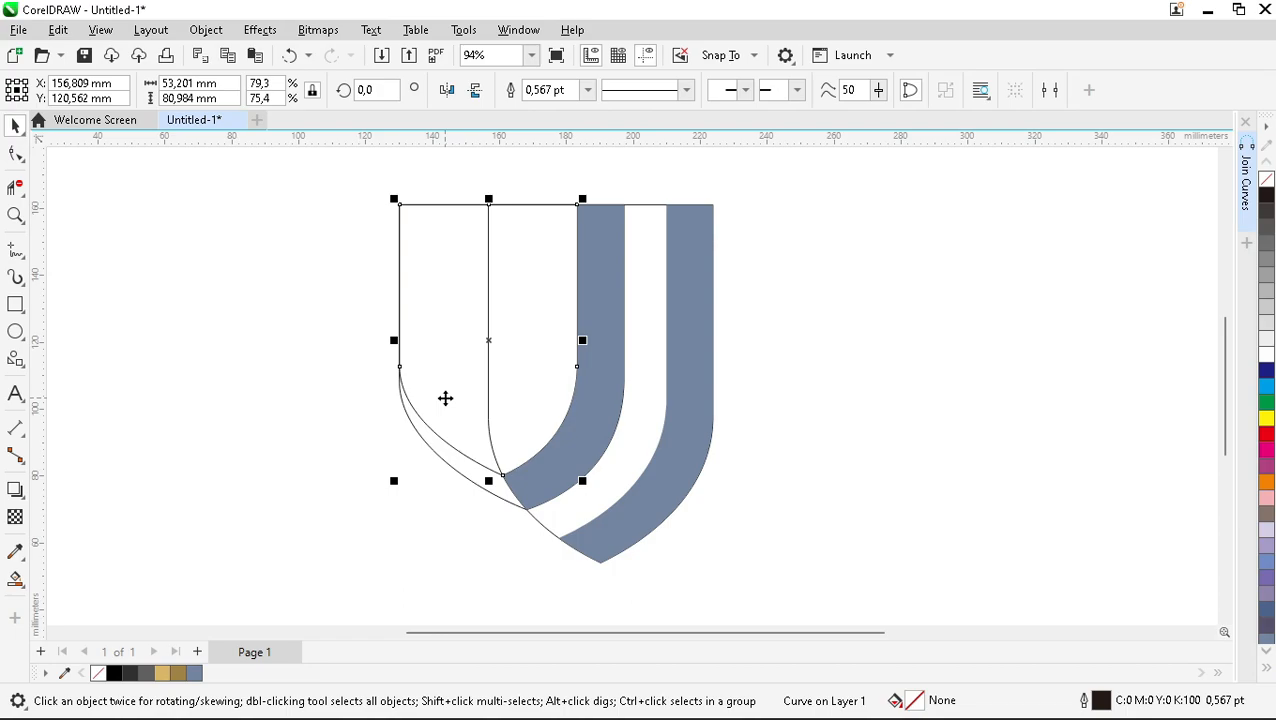
key("Delete")
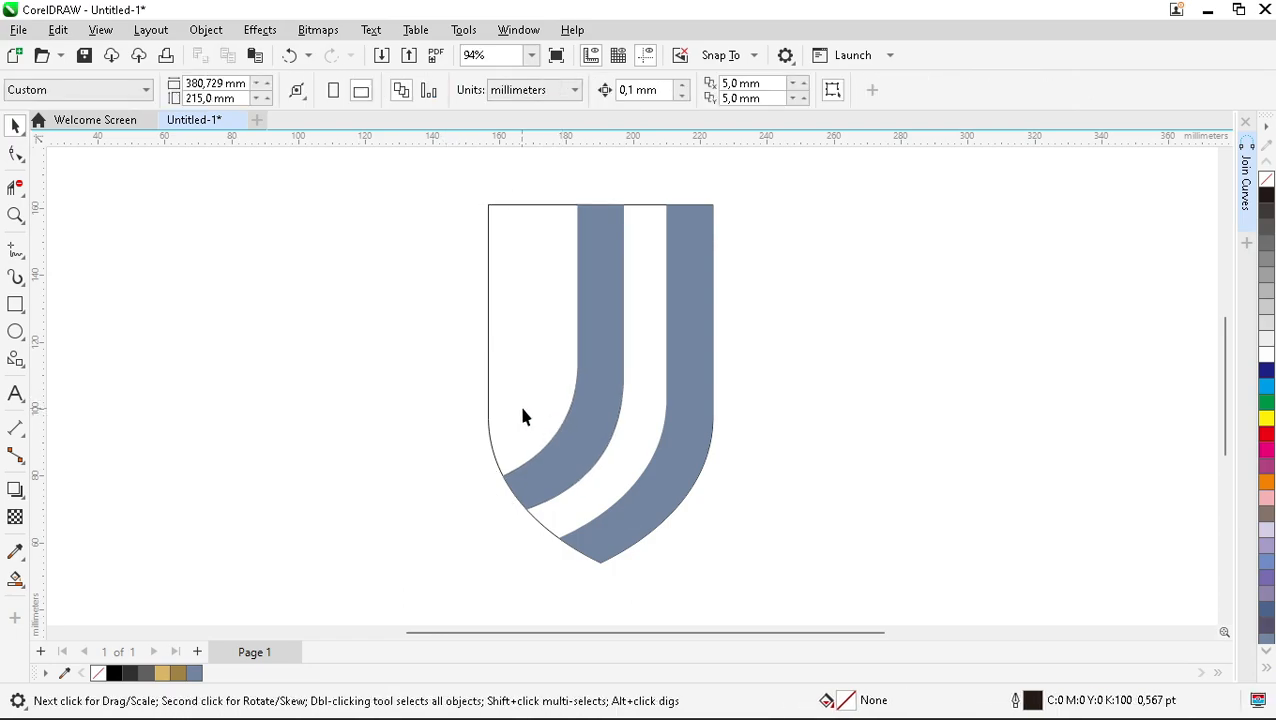
Make a horizontal copy of the second strip, rotated to 270 degrees, beside the shield's left side, and delete the upright copy.
left_click(580, 284)
left_click_drag(561, 359, 368, 358)
left_click(390, 333)
left_click_drag(438, 205, 516, 421)
left_click(380, 443)
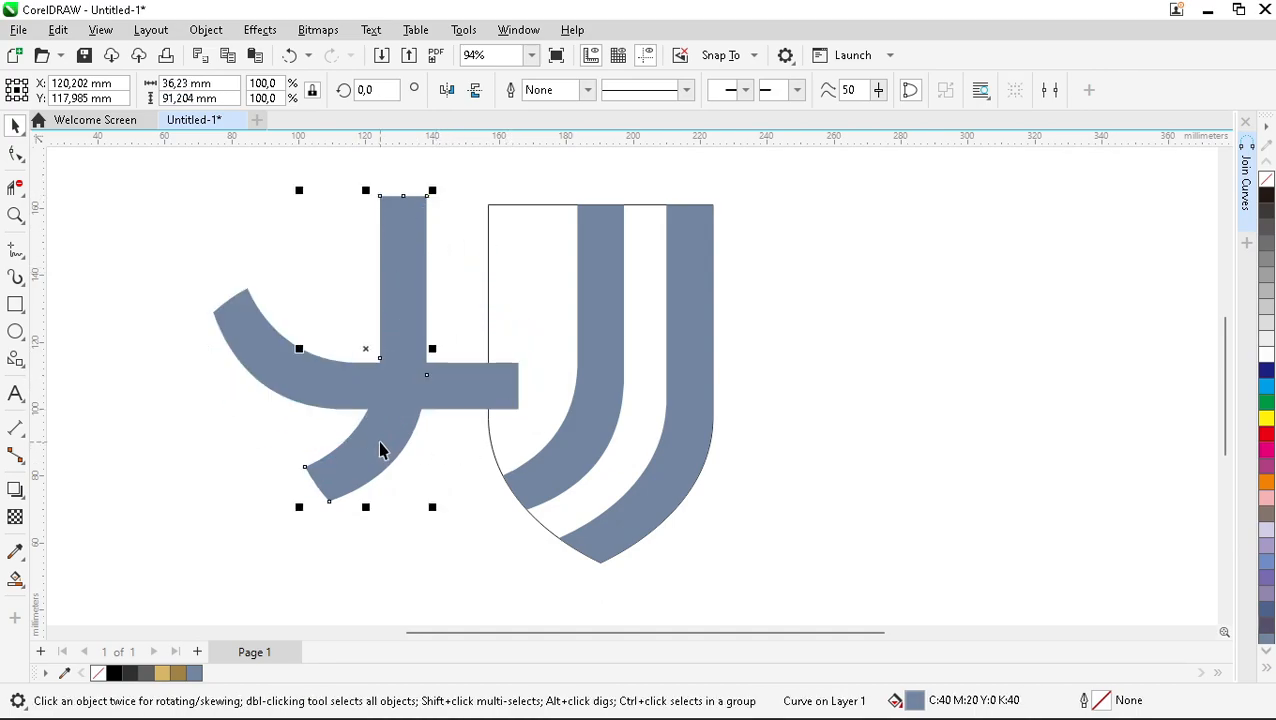
key("Delete")
Snap the horizontal strip's upper-right corner to the second strip's upper-left corner, and send it to the back.
left_click(473, 390)
left_click_drag(518, 364, 578, 206)
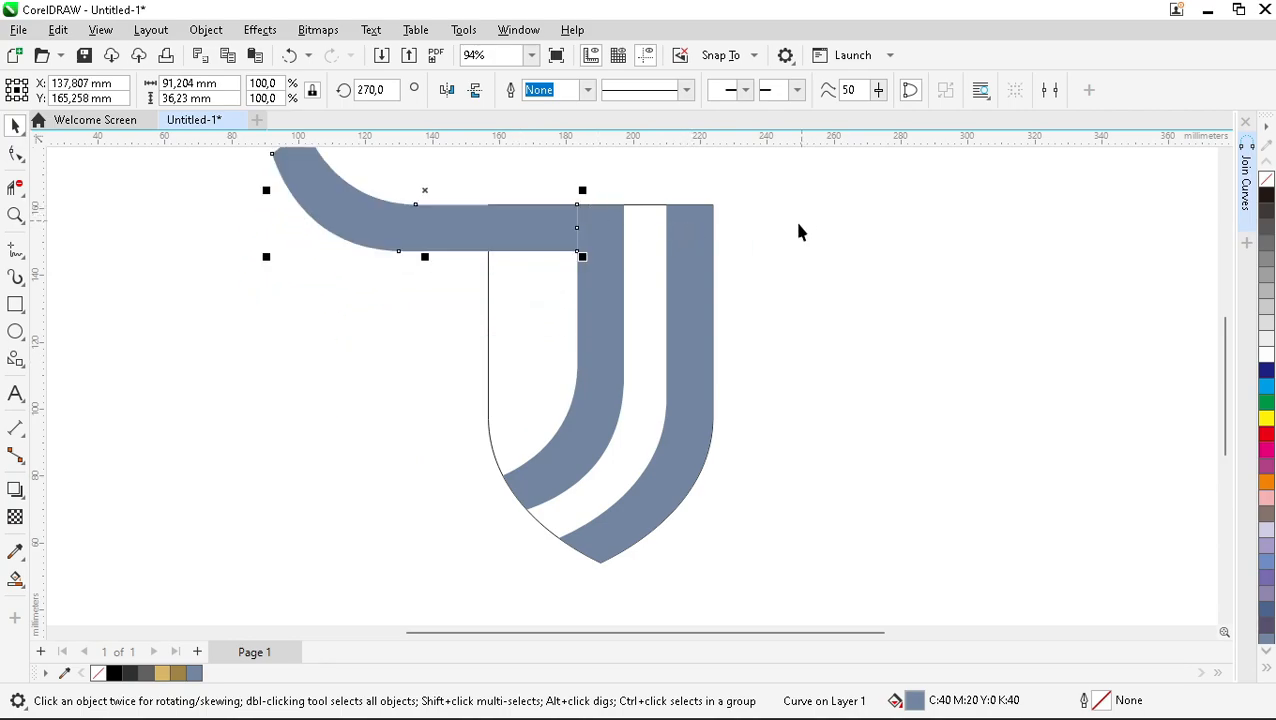
scroll(562, 193, "up", 1)
key("shift+Page_Down")
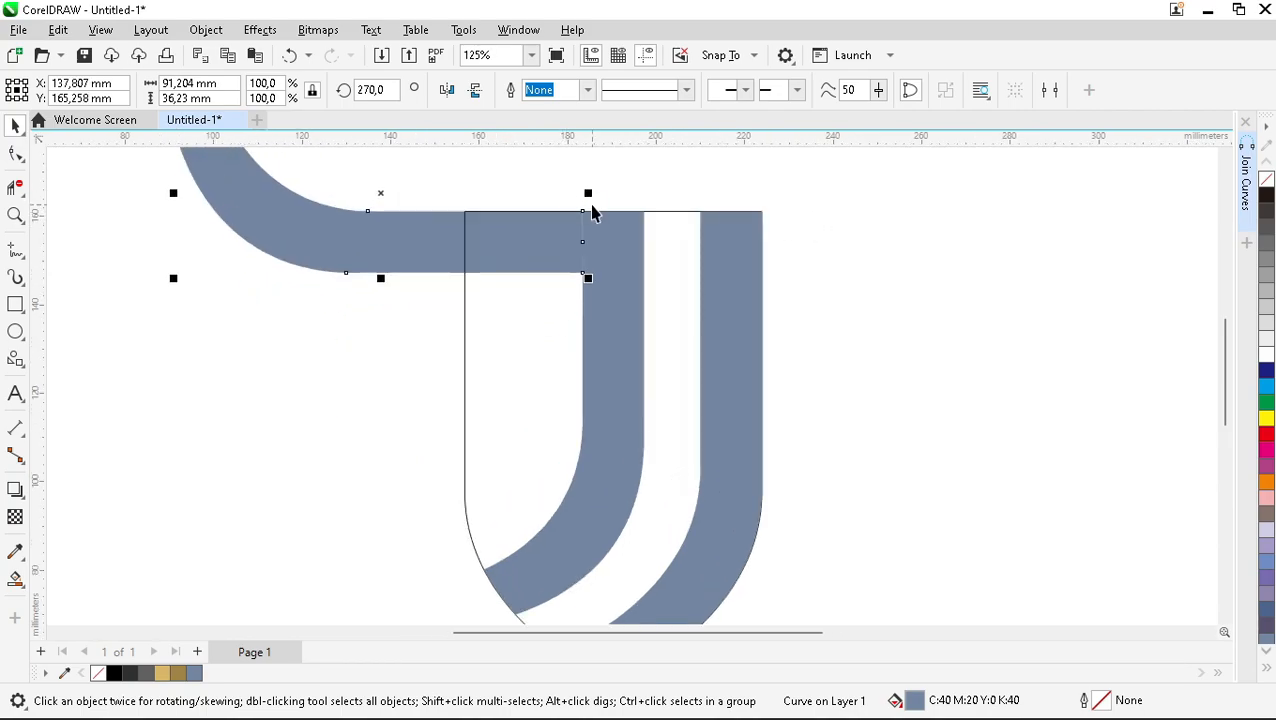
Smart Fill the part of the horizontal strip inside the shield with blue-gray, and delete the rotated strip.
left_click(15, 578)
left_click(510, 252)
left_click(396, 262)
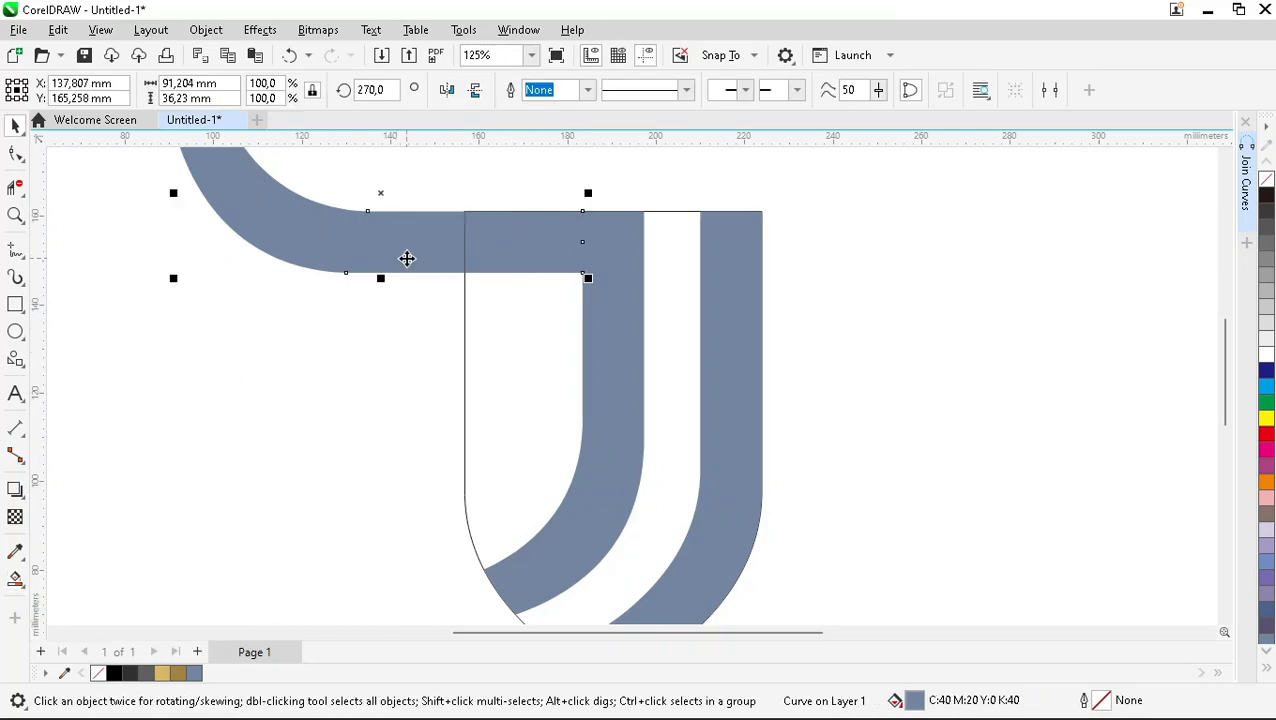
key("Delete")
Move the shield outline clear of the strips to the right, and weld the three blue-gray pieces into one curve.
scroll(601, 219, "down", 2)
left_click_drag(561, 303, 795, 296)
mouse_move(467, 185)
left_mouse_down()
mouse_move(705, 437)
mouse_move(720, 490)
left_mouse_up()
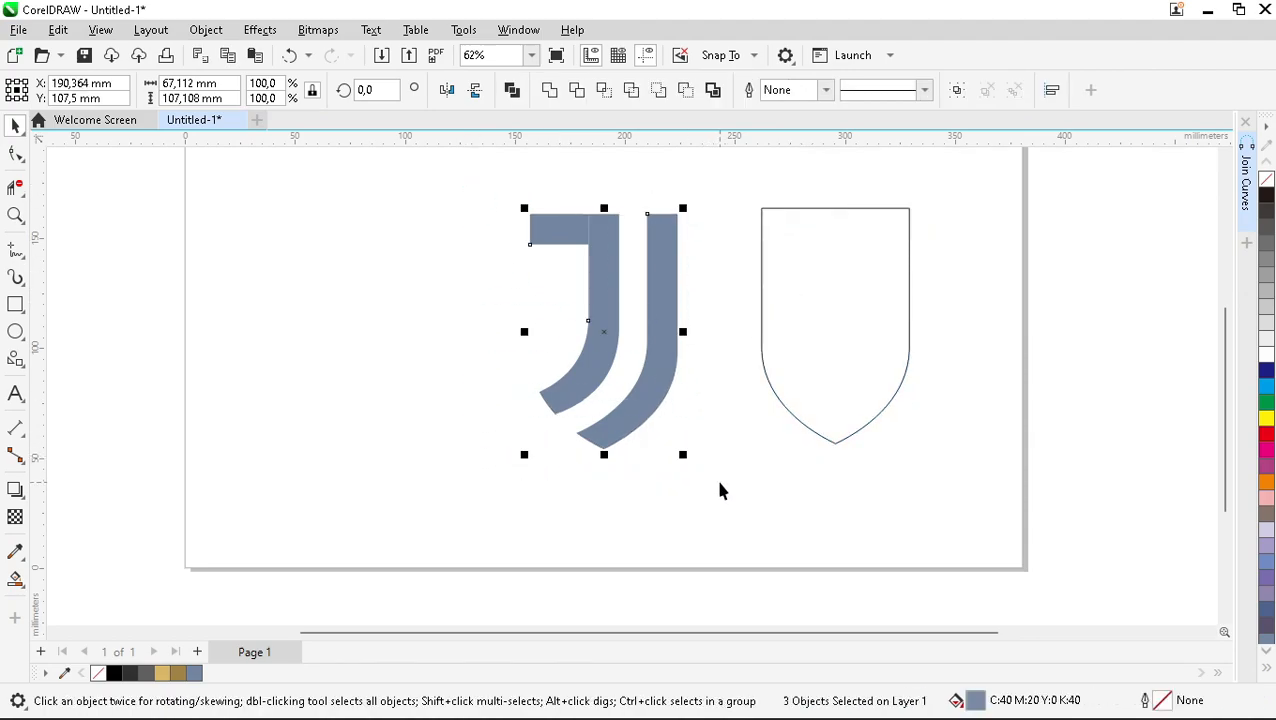
left_click(550, 89)
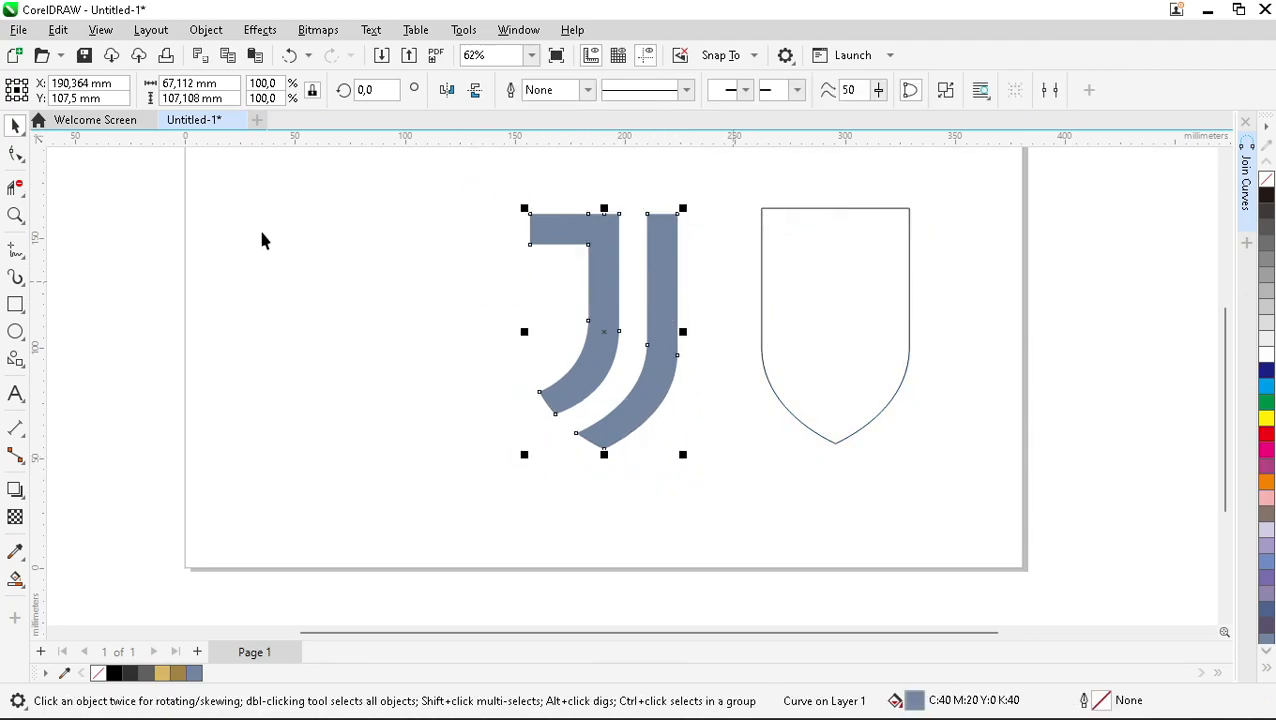
Select all nodes of the welded blue-gray shape and reduce them to remove the redundant ones.
left_click(18, 155)
left_click_drag(466, 178, 705, 440)
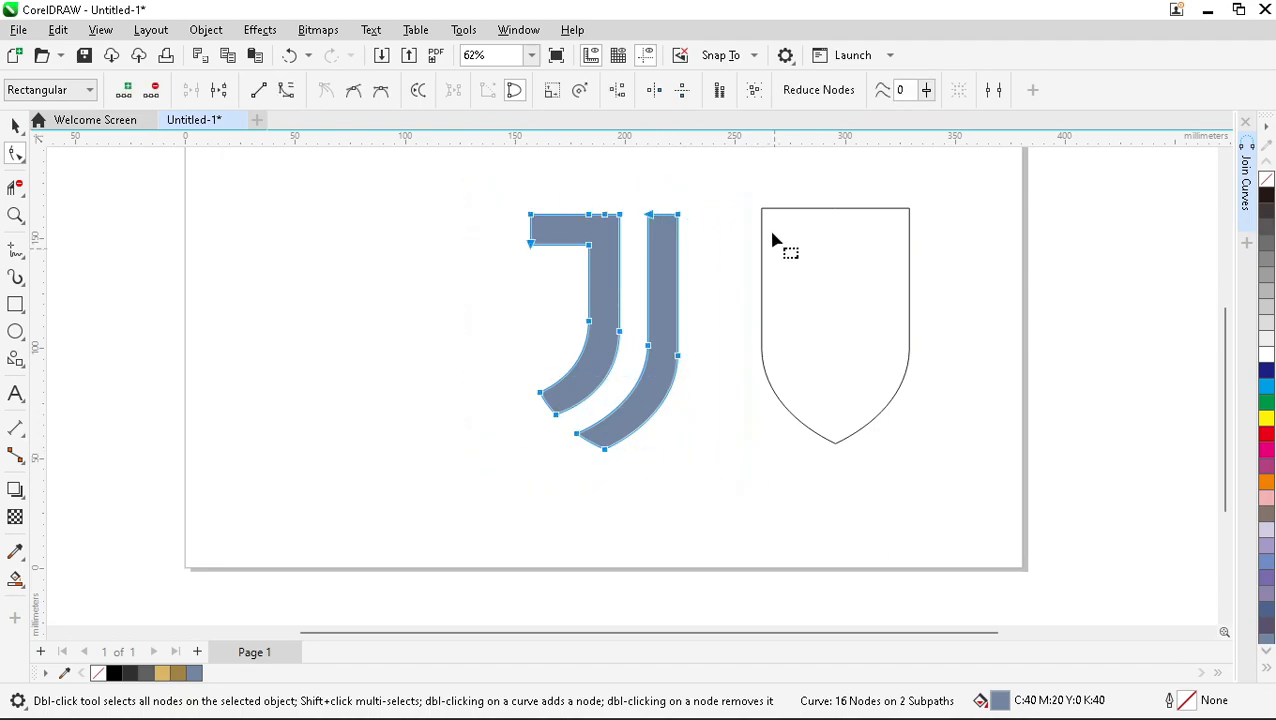
left_click(818, 92)
key("space")
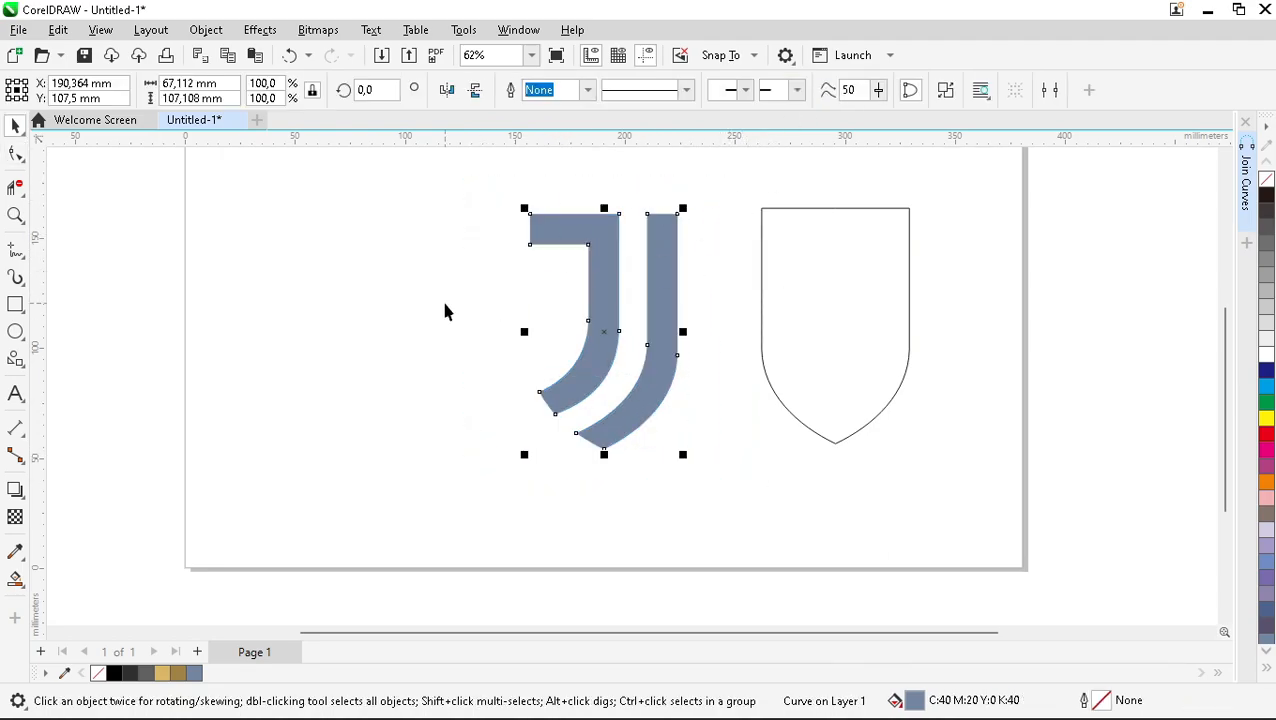
left_click(443, 300)
Add the artistic text "JUVENTUS" in 24 pt Arial above the blue-gray logo shape.
scroll(555, 430, "down", 1)
scroll(572, 284, "up", 1)
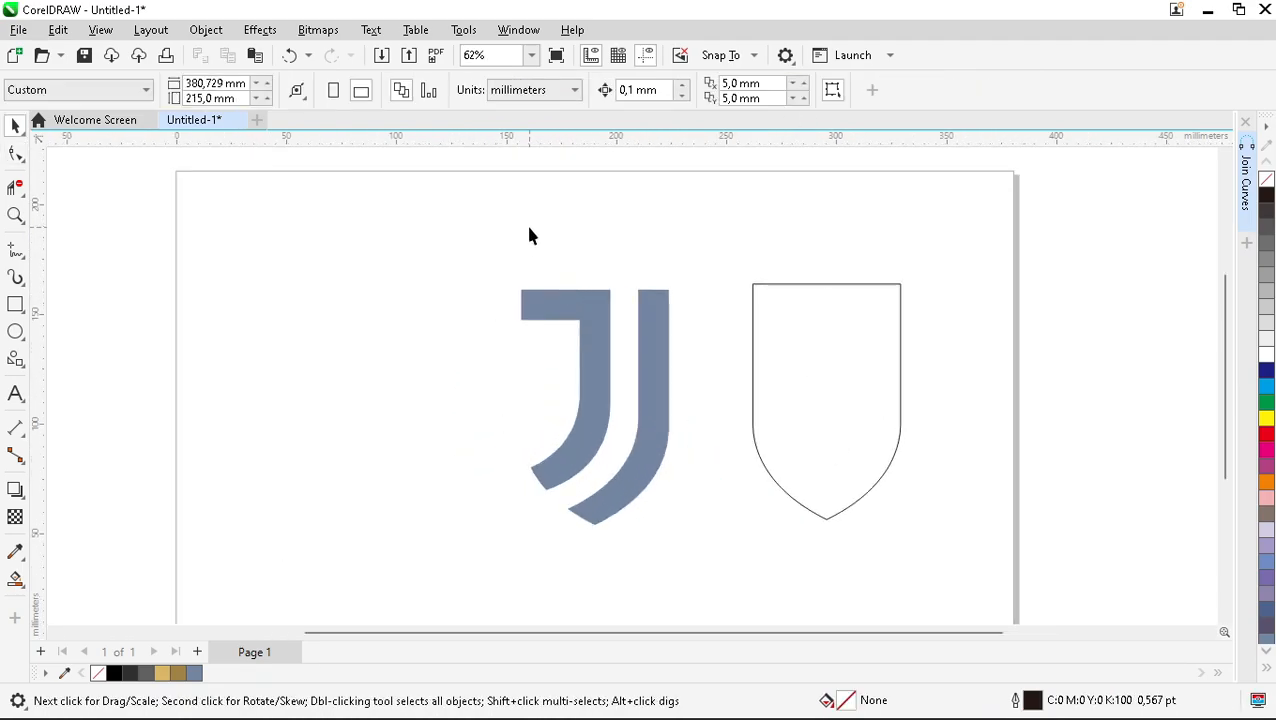
scroll(530, 235, "up", 1)
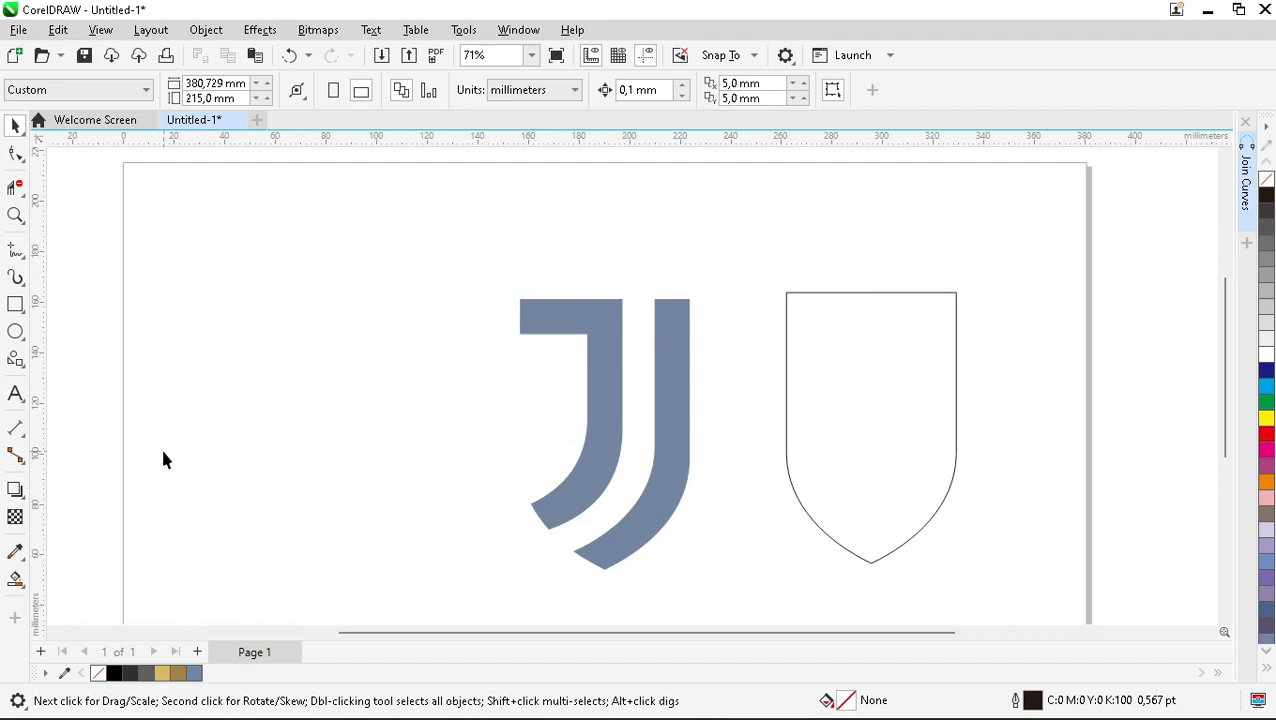
left_click(15, 393)
left_click(544, 248)
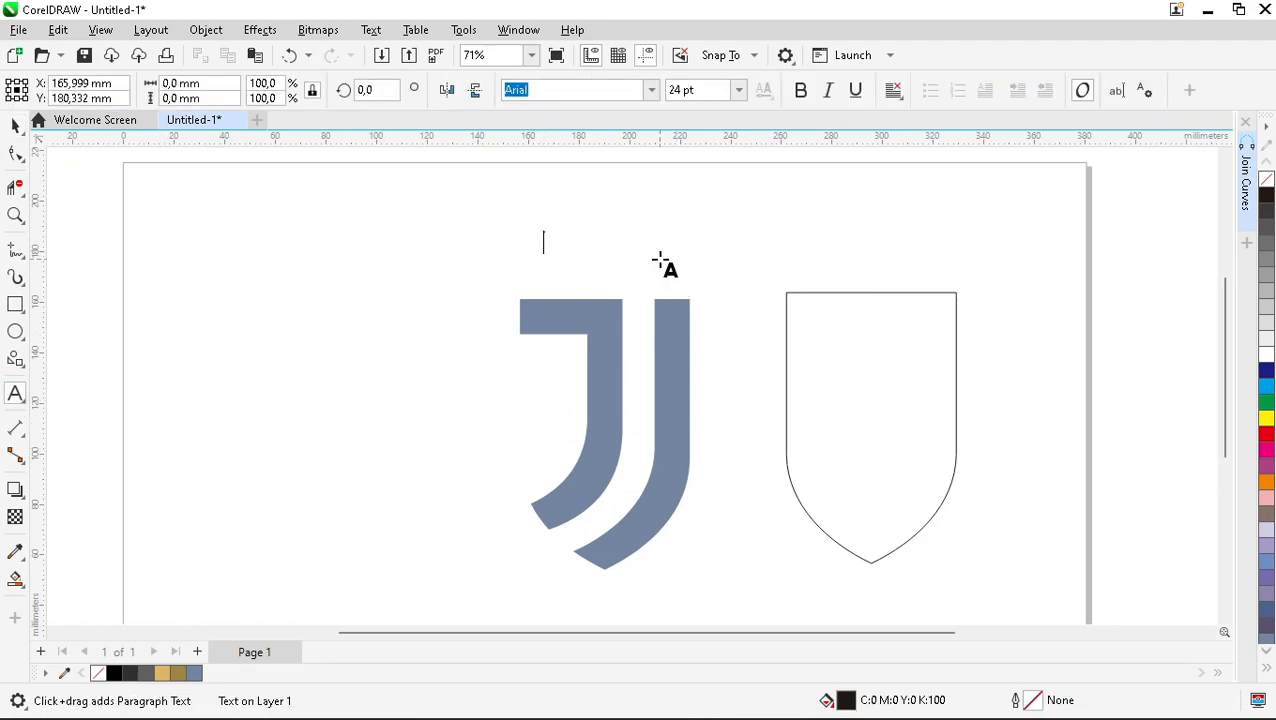
type("JUVENTUS")
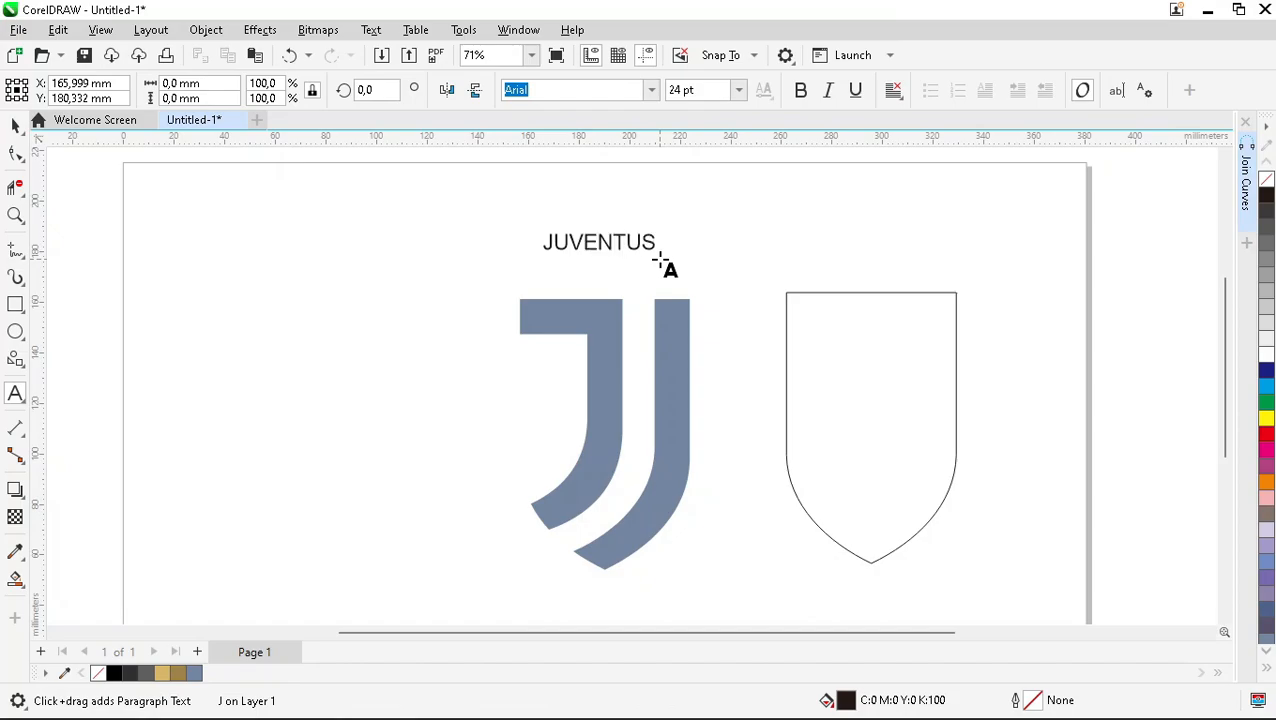
left_click(15, 125)
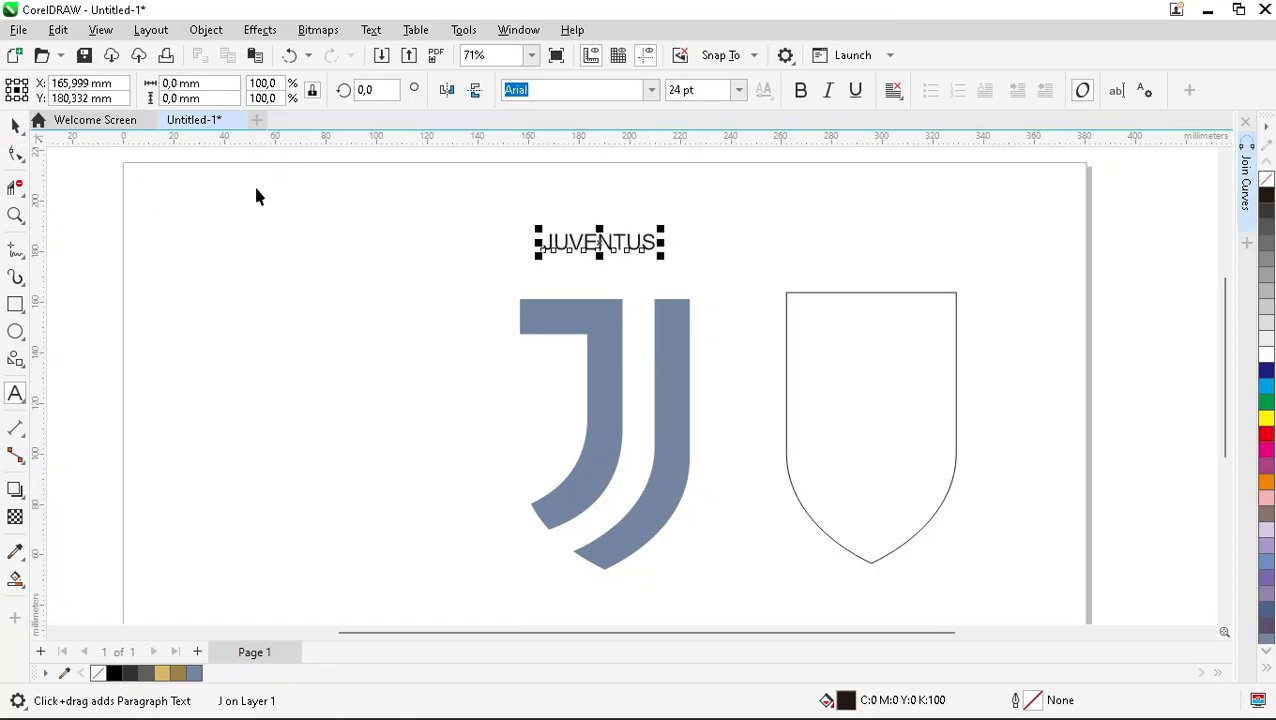
scroll(590, 237, "up", 2)
left_click(607, 393)
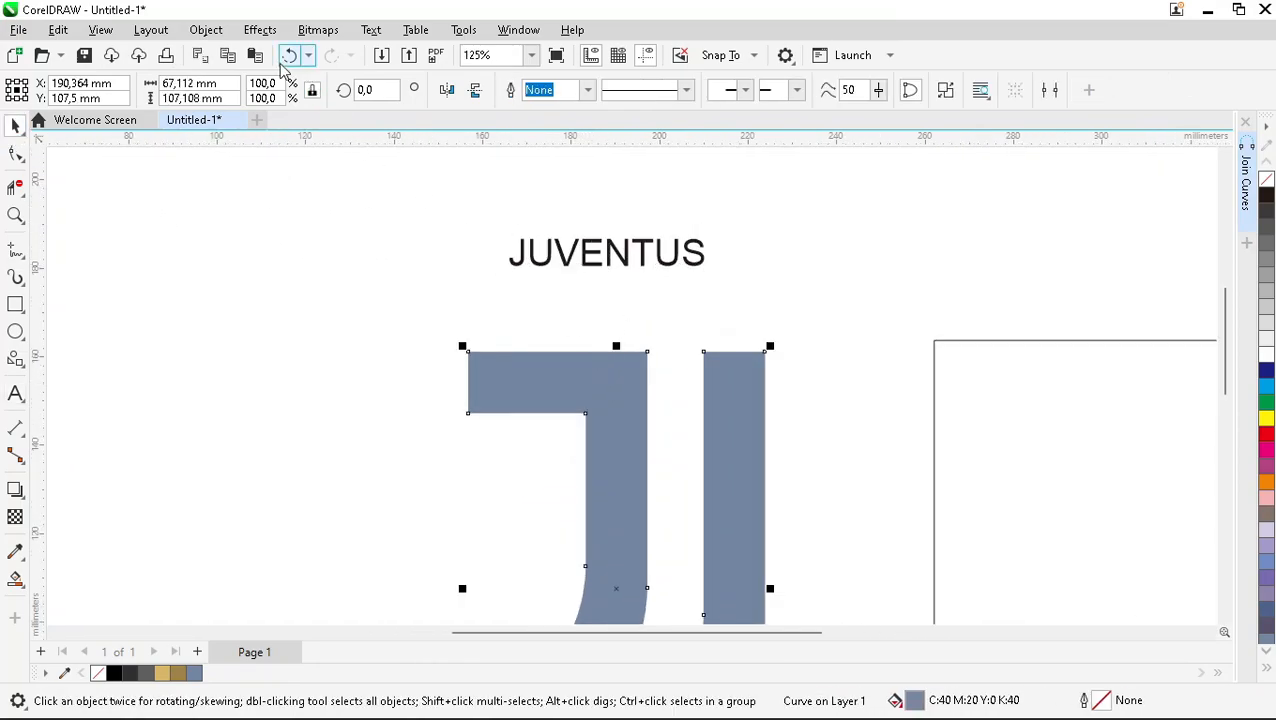
left_click(232, 82)
left_click(535, 284)
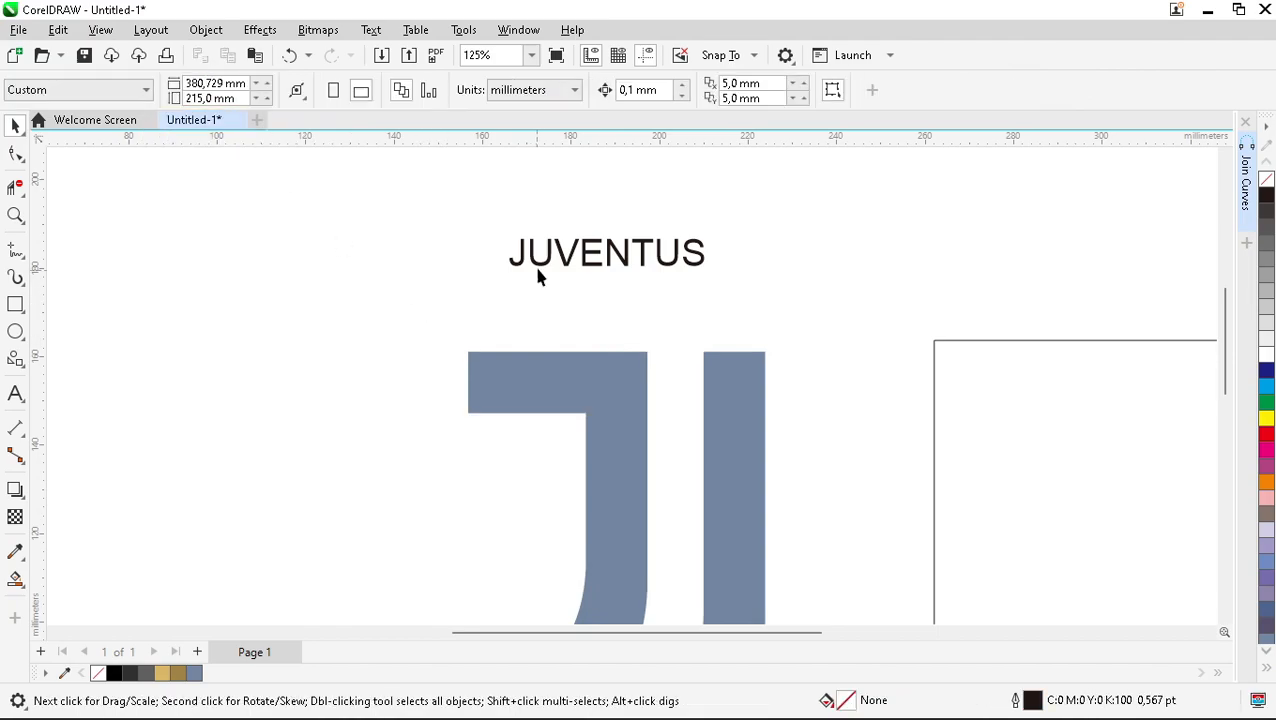
Move the JUVENTUS text right, above the second strip, and set its font to Juventus Fans Bold.
left_click(565, 260)
left_click_drag(573, 250, 777, 241)
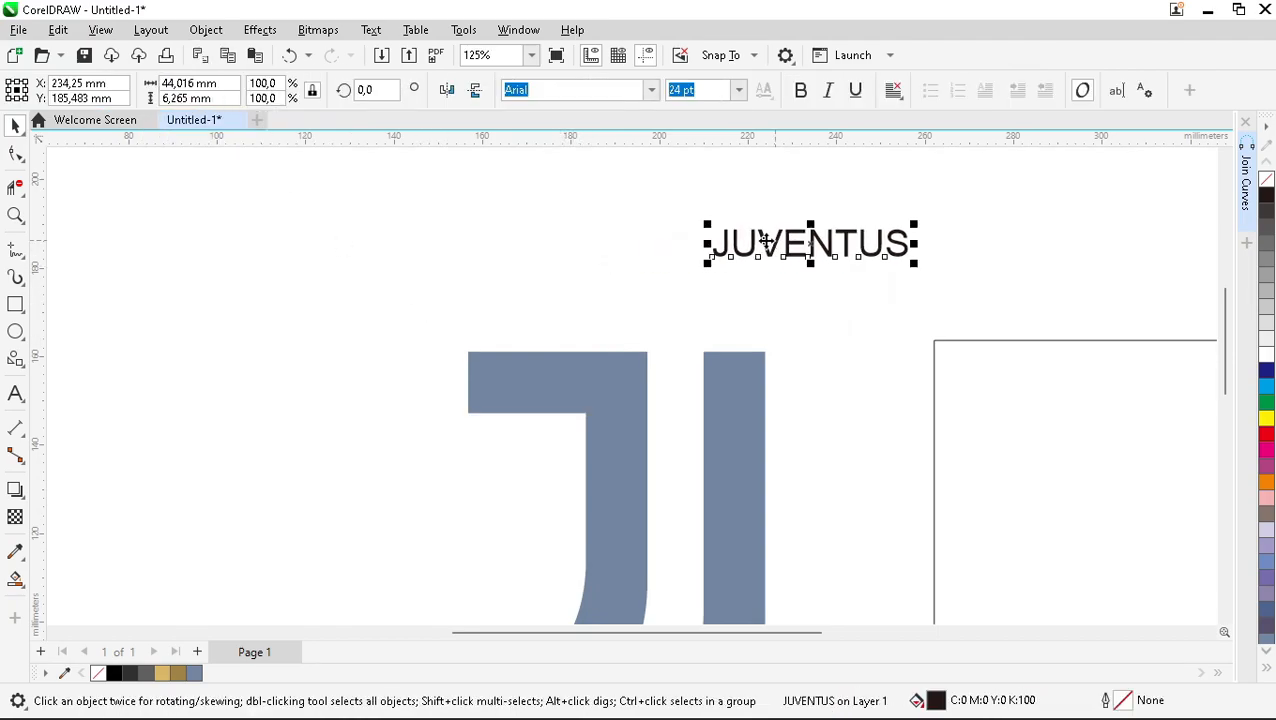
left_click(652, 91)
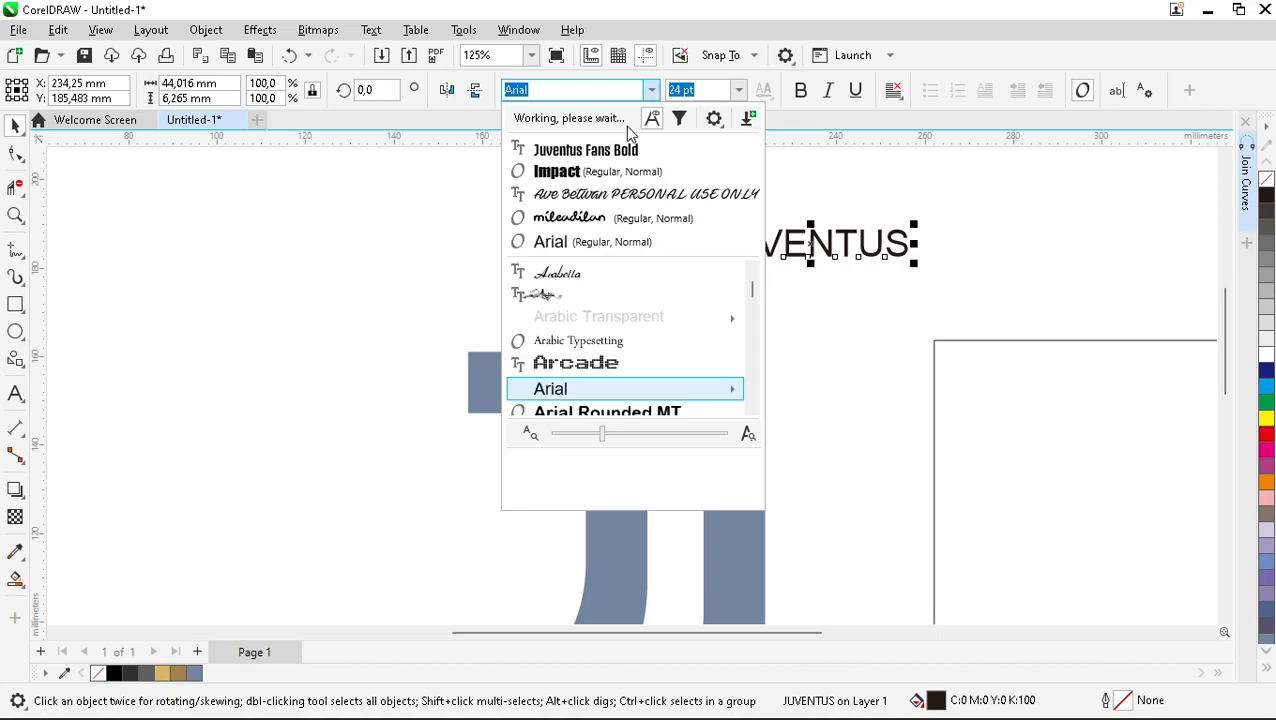
left_click(600, 150)
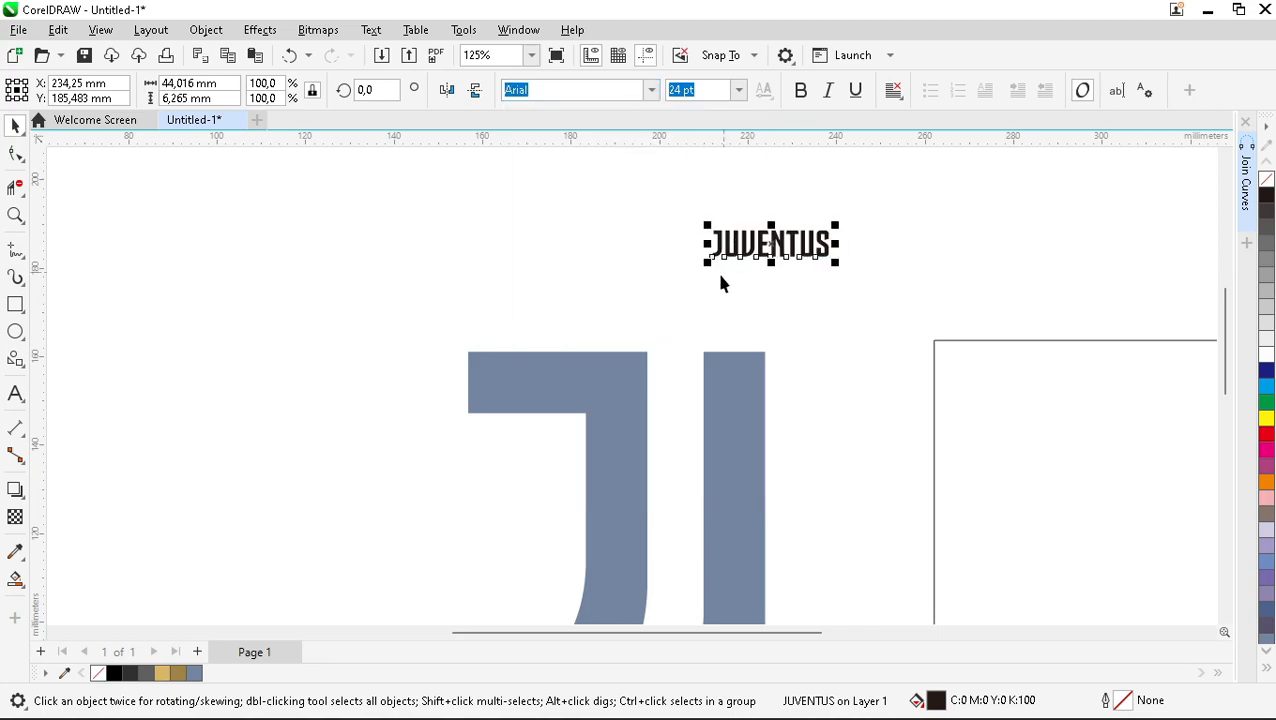
Set the JUVENTUS text width to 67,113 mm and centre it horizontally over the blue-gray logo shape.
left_click_drag(239, 87, 115, 84)
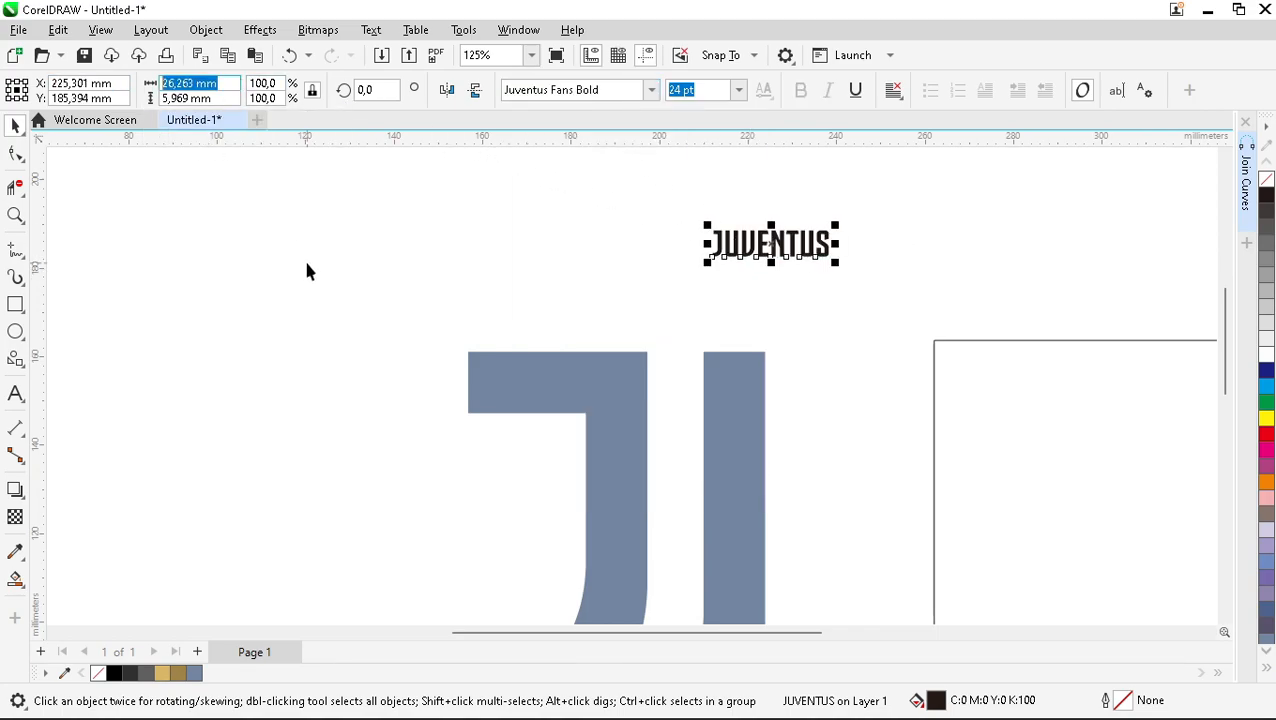
type("67,113")
key("Return")
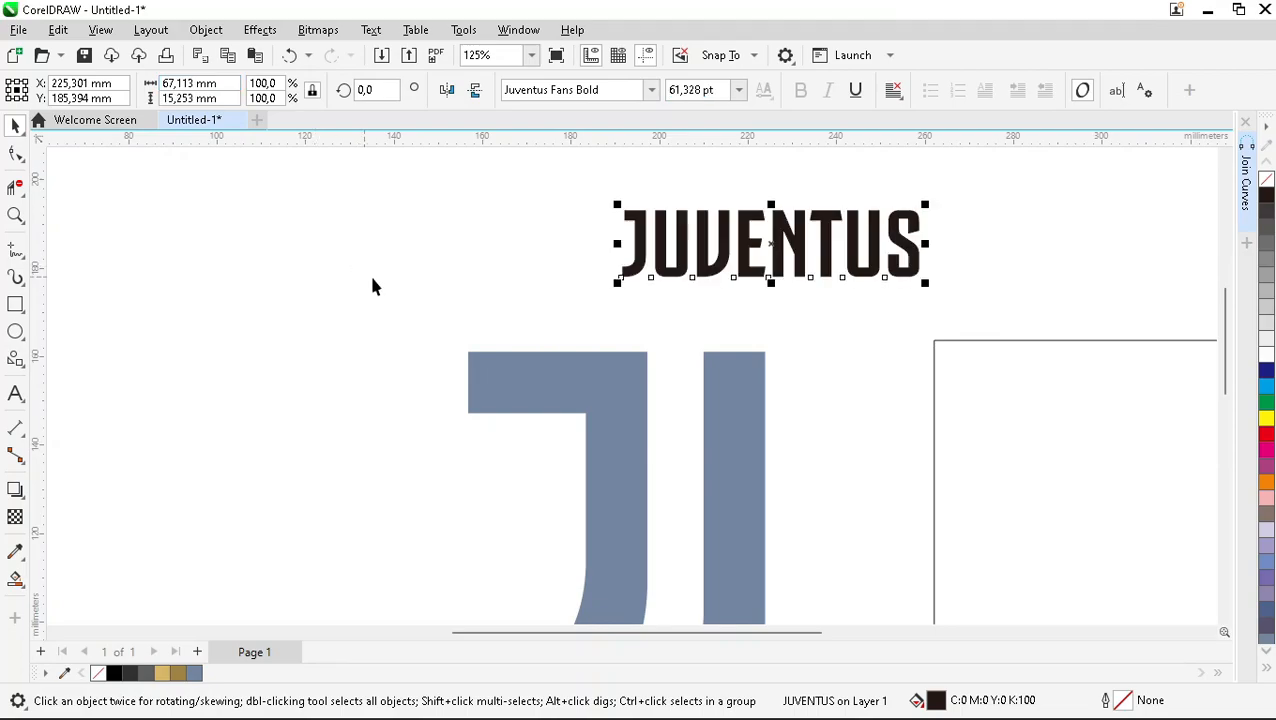
left_click(629, 382, "shift")
key("c")
left_click(592, 282)
scroll(592, 282, "down", 2)
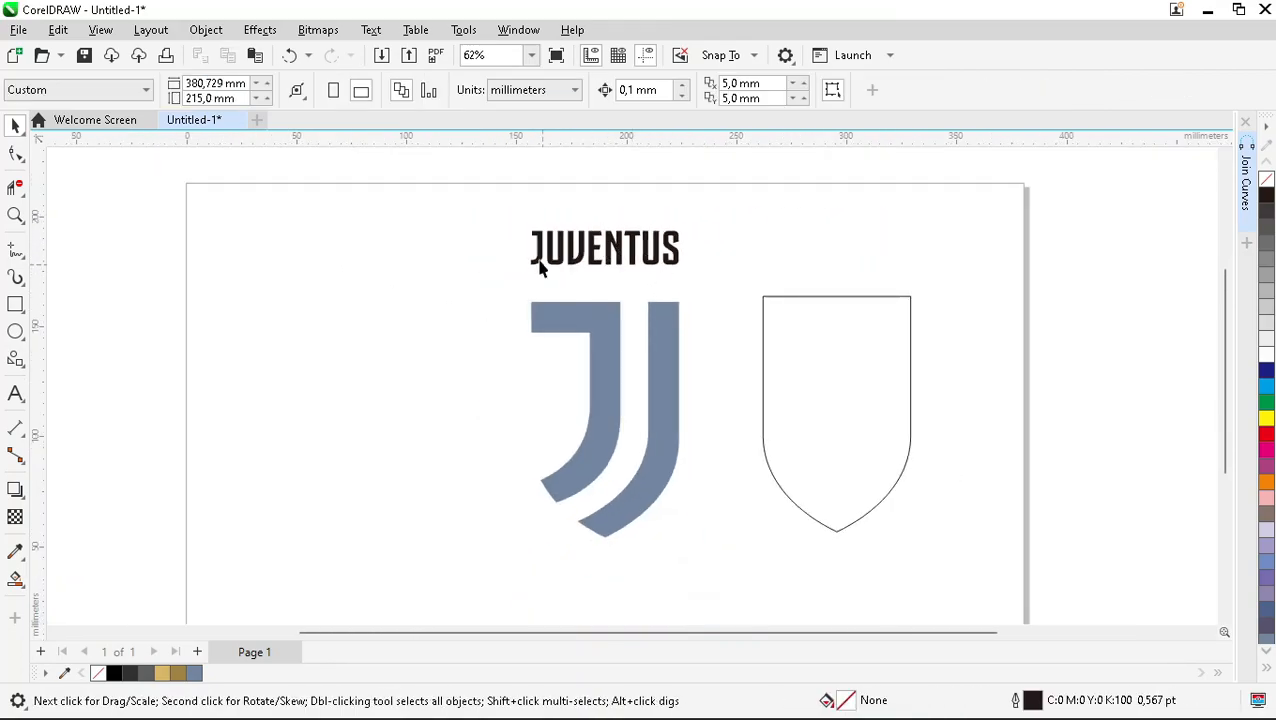
Convert the JUVENTUS text to curves.
scroll(590, 228, "up", 3)
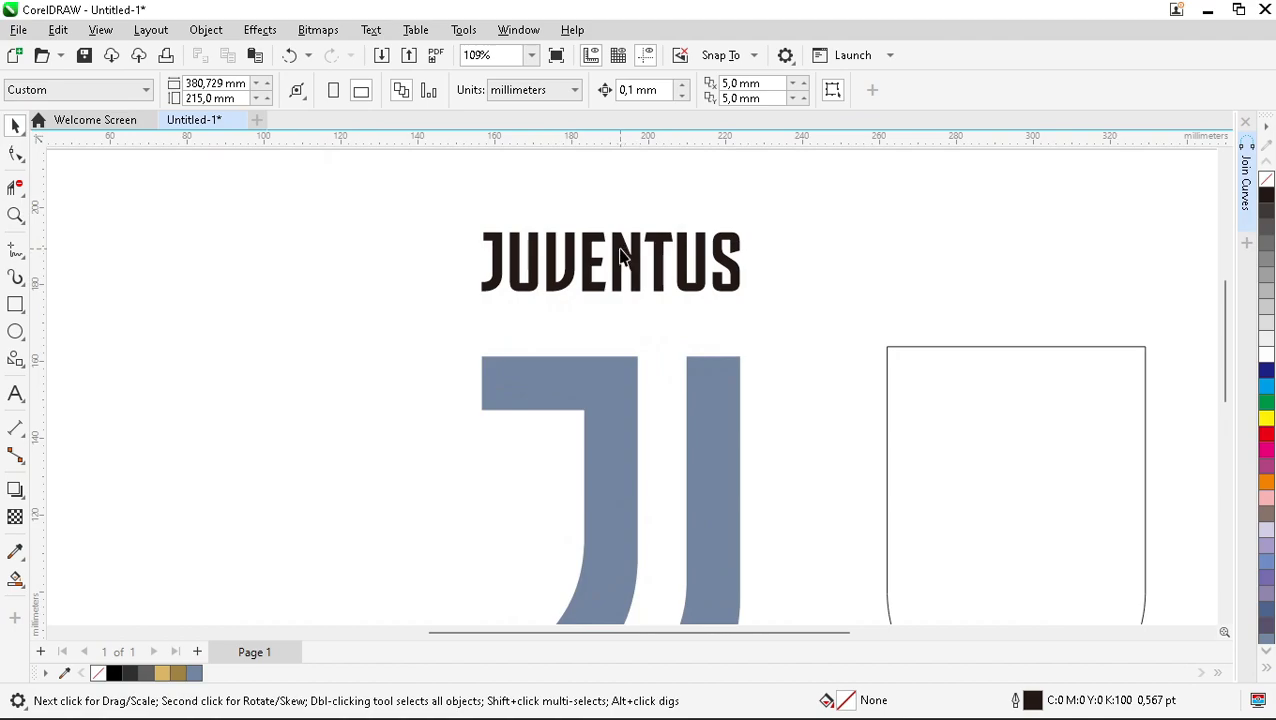
left_click(622, 257)
key("ctrl+q")
scroll(584, 250, "up", 4)
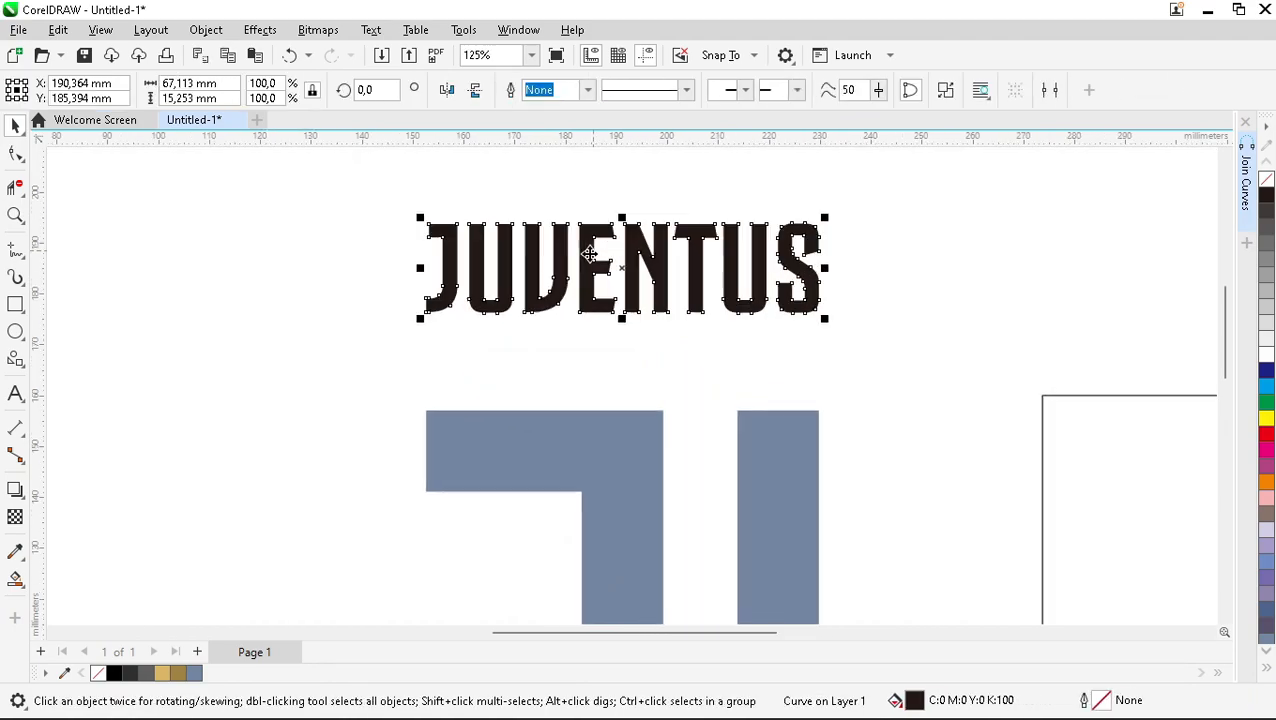
left_click(616, 480, "shift")
left_click(922, 386)
Move the JUVENTUS lettering down until its bottom edge snaps onto the top edge of the blue-gray strips.
left_click_drag(727, 314, 734, 340)
scroll(554, 270, "down", 1)
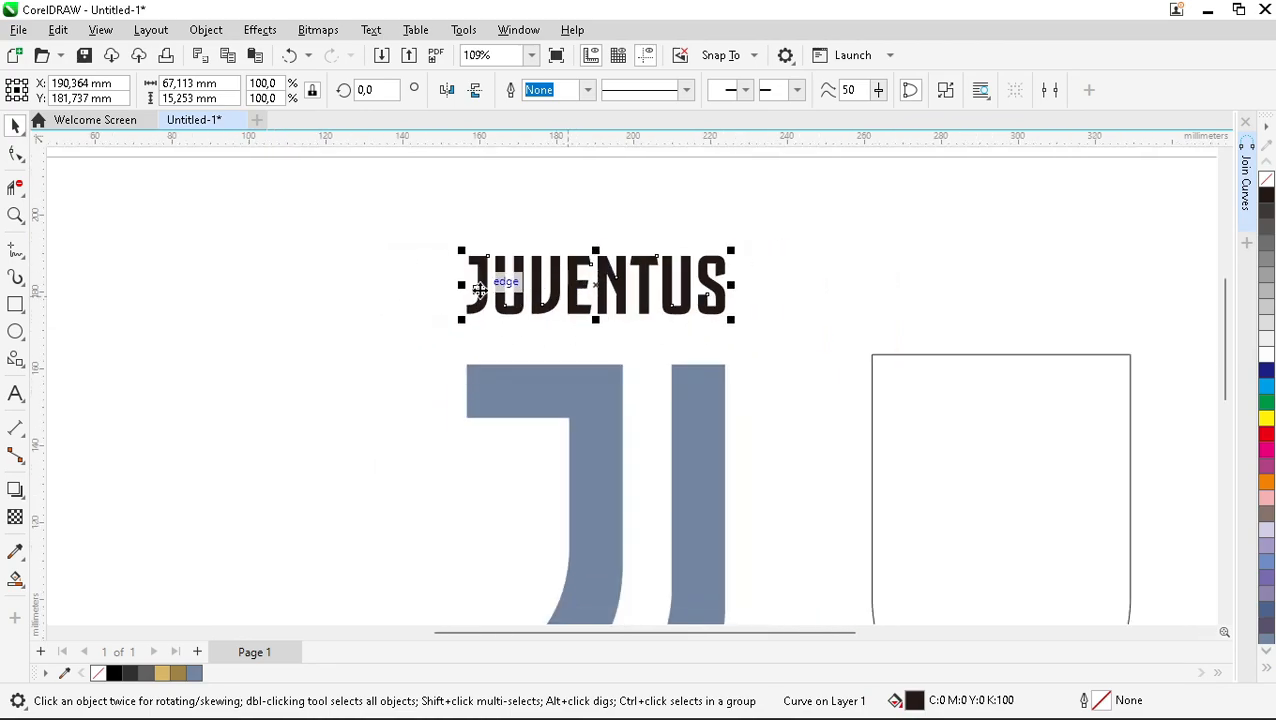
scroll(472, 299, "up", 1)
left_click_drag(455, 345, 455, 440)
Select all nodes of the JUVENTUS lettering and reduce them.
left_click(15, 153)
left_click_drag(375, 272, 1062, 489)
left_click(806, 92)
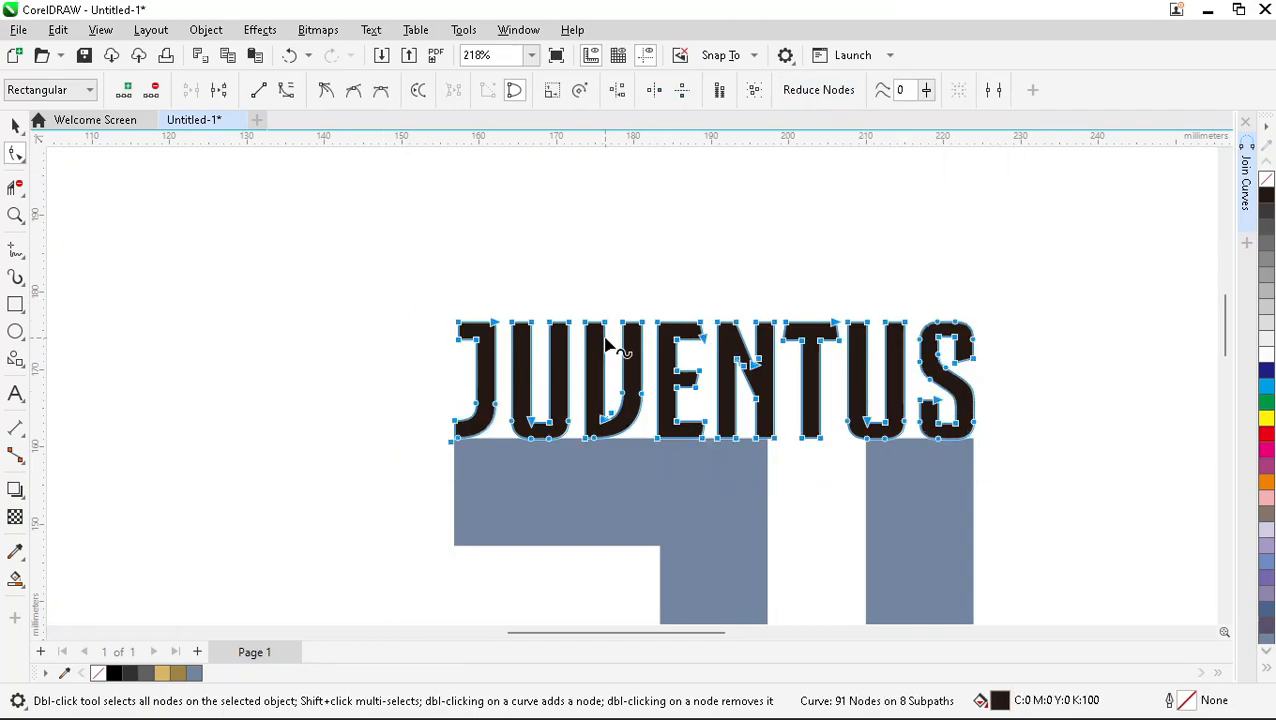
Move the JUVENTUS lettering up, leaving a gap between it and the strips.
key("space")
scroll(740, 440, "up", 1)
left_click_drag(721, 423, 737, 334)
scroll(821, 302, "down", 2)
left_click(792, 290)
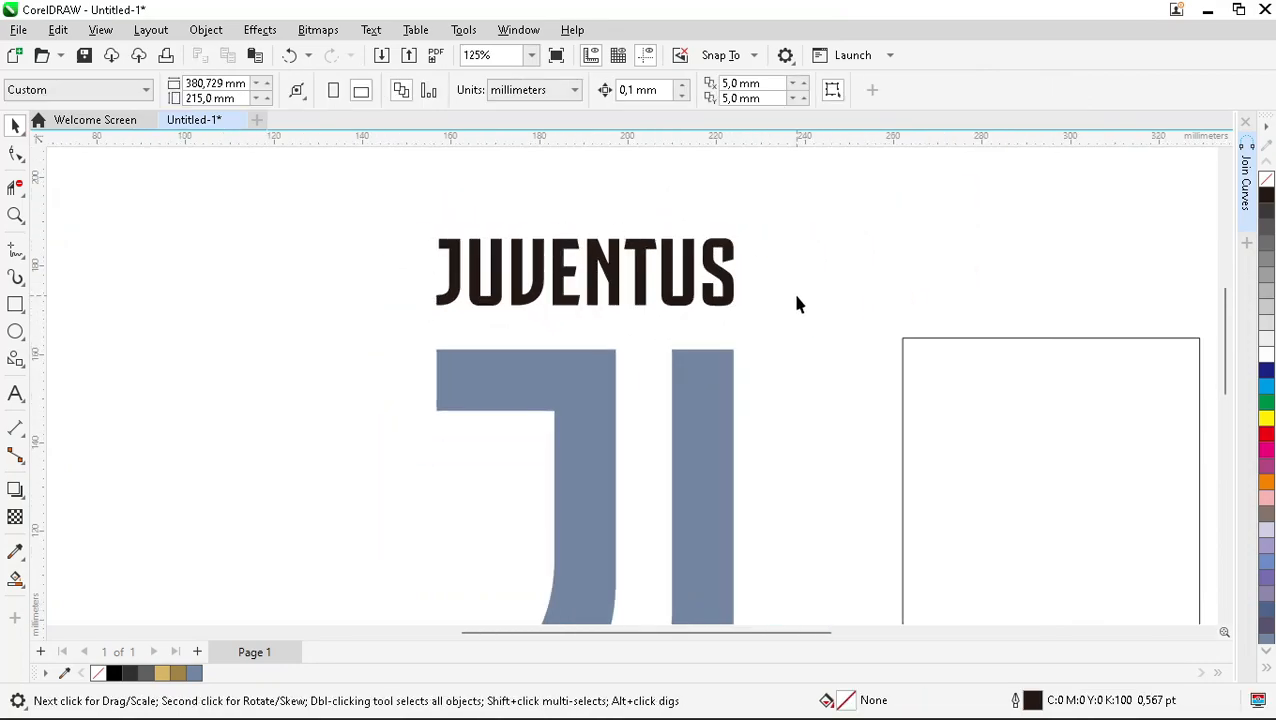
Delete the leftover shield outline beside the logo.
scroll(792, 290, "down", 1)
scroll(950, 381, "down", 1)
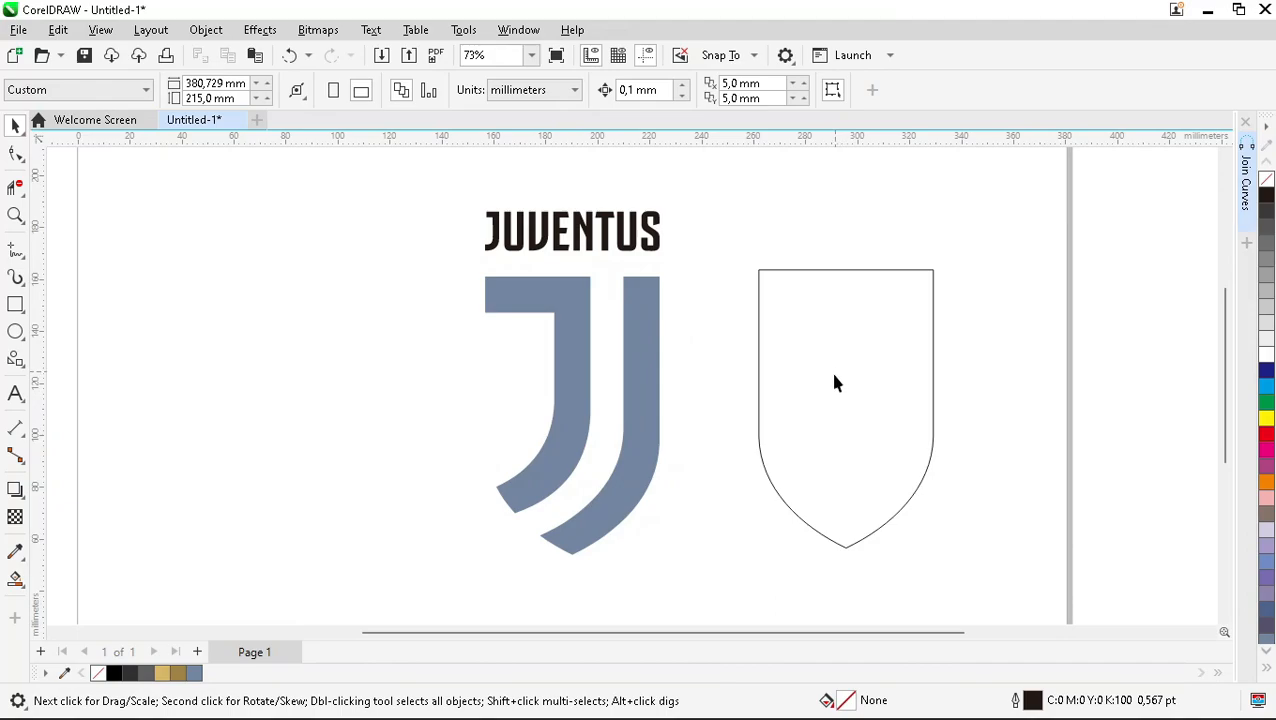
left_click(847, 428)
key("Delete")
scroll(682, 275, "down", 1)
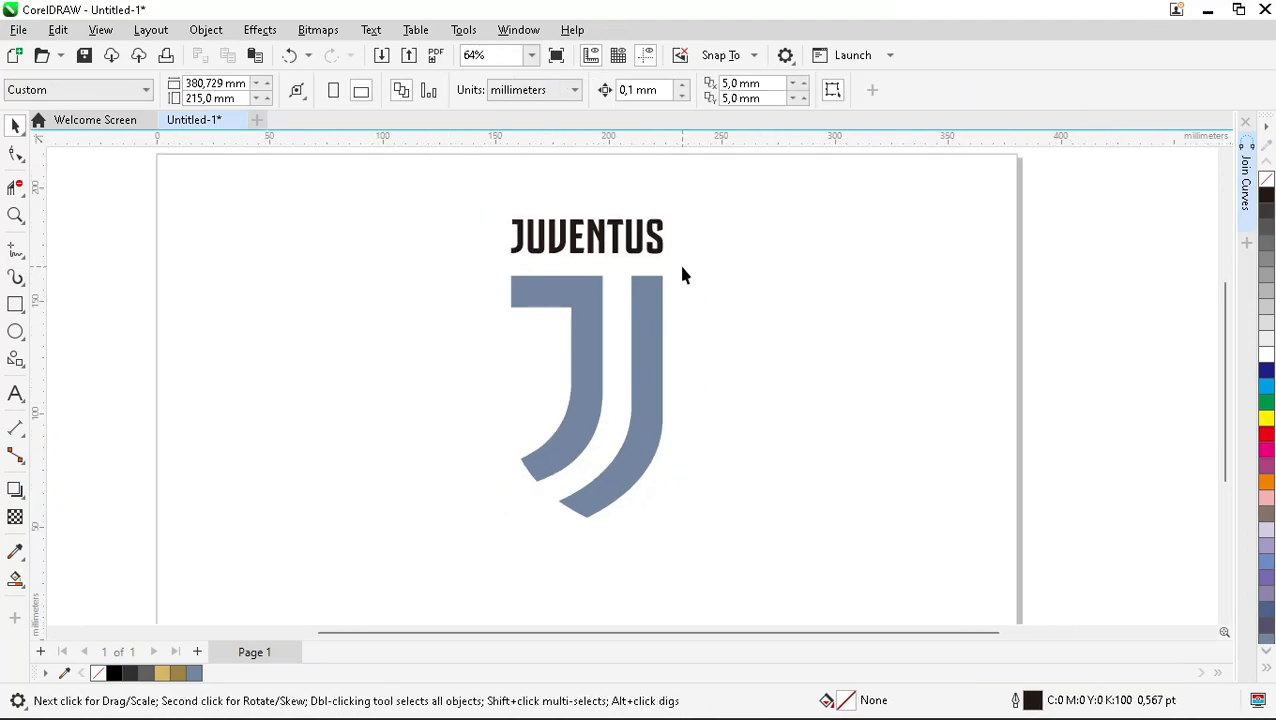
Weld the JUVENTUS lettering and the strips into one curve, then reduce the nodes of the lettering and the strips' upper ends.
left_click_drag(743, 520, 745, 522)
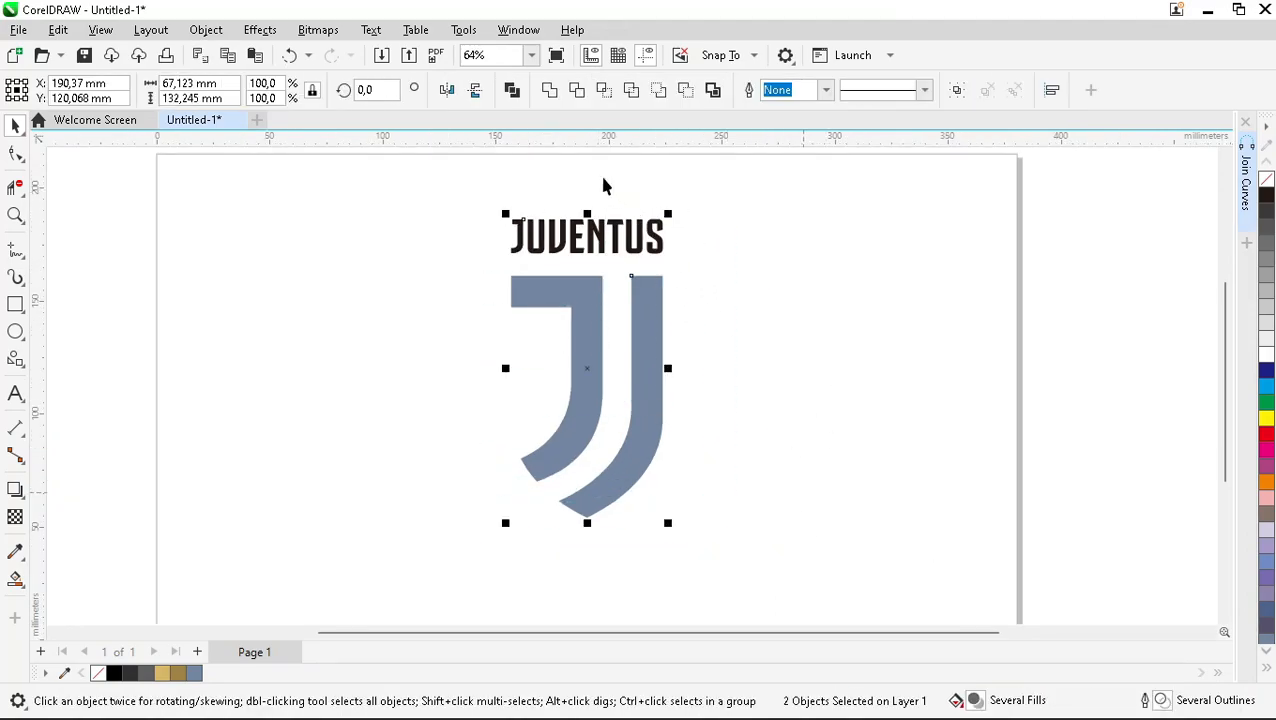
left_click(550, 91)
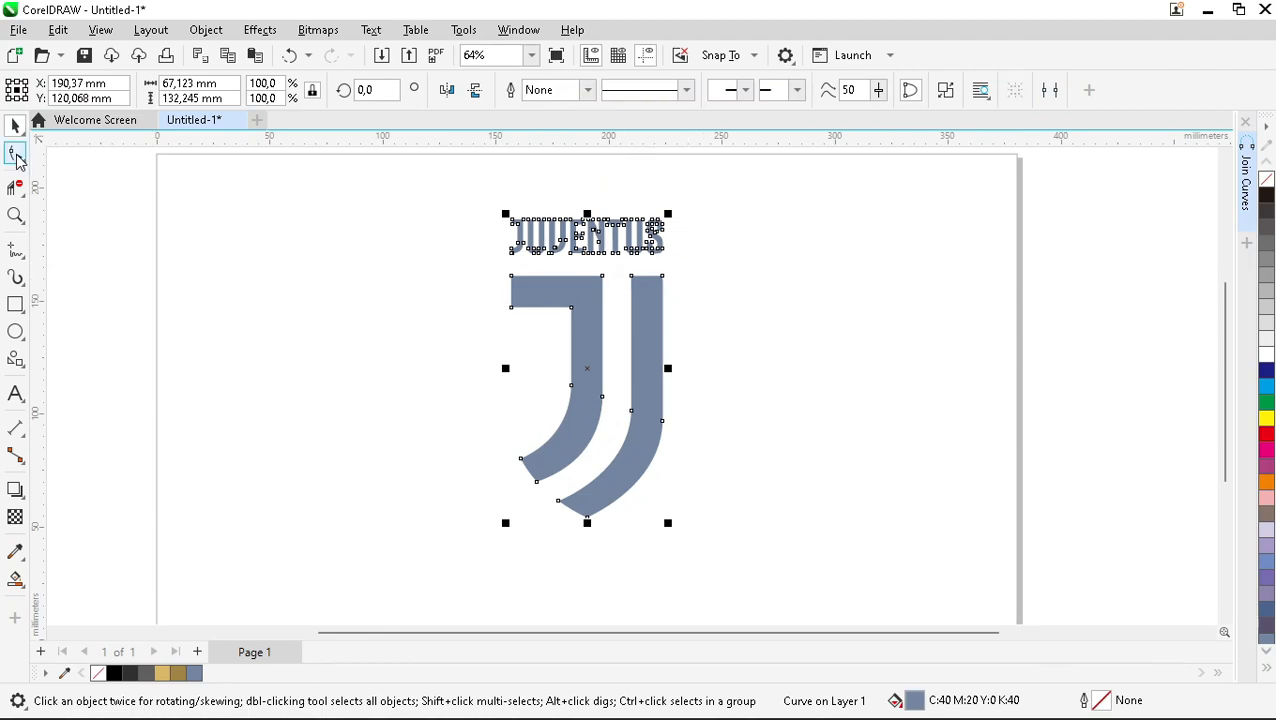
left_click(16, 156)
left_click_drag(446, 190, 755, 330)
left_click(818, 91)
Centre the welded logo on the page.
key("space")
key("p")
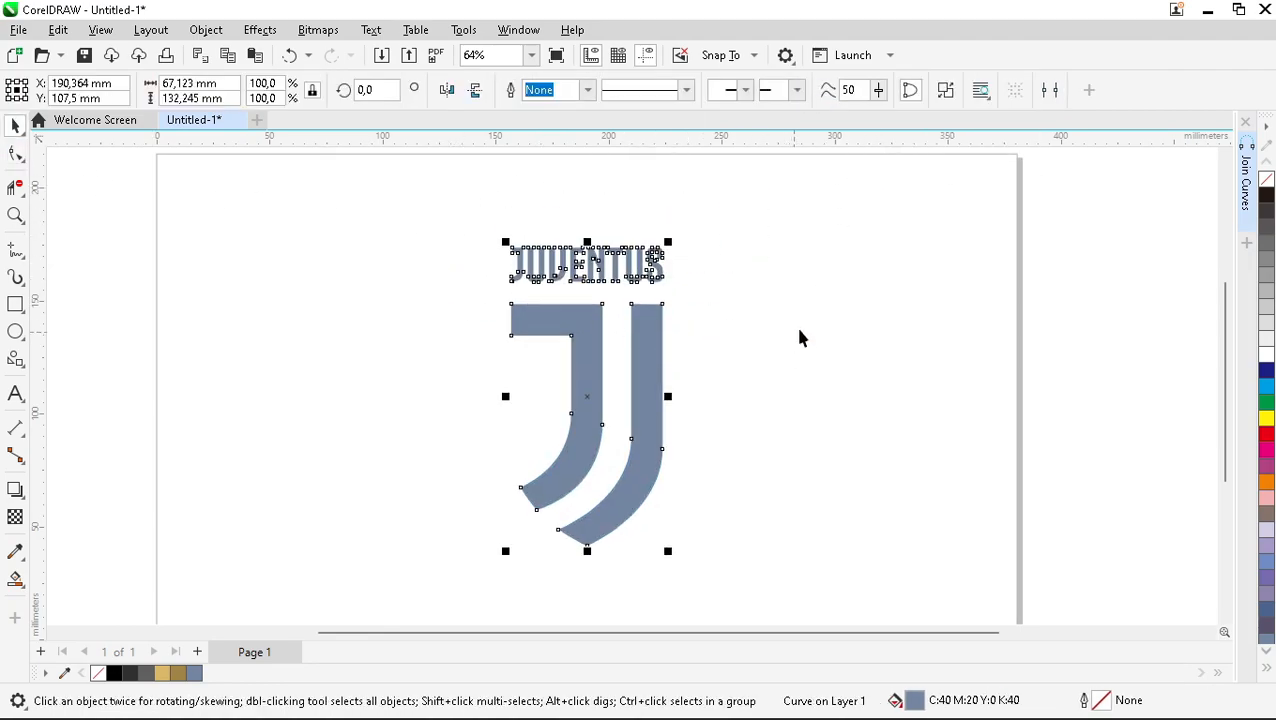
left_click(797, 329)
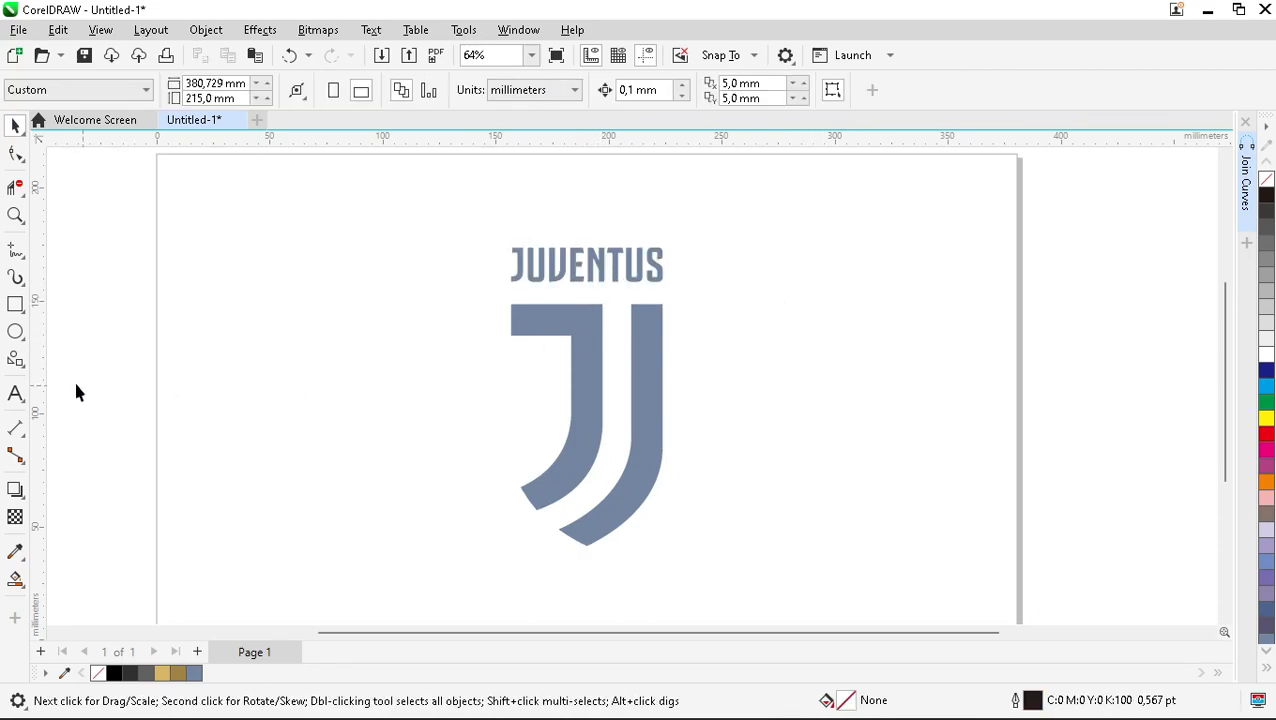
Draw an eight-point star about 16 mm wide and high over the first strip with the Star tool.
left_click(26, 368)
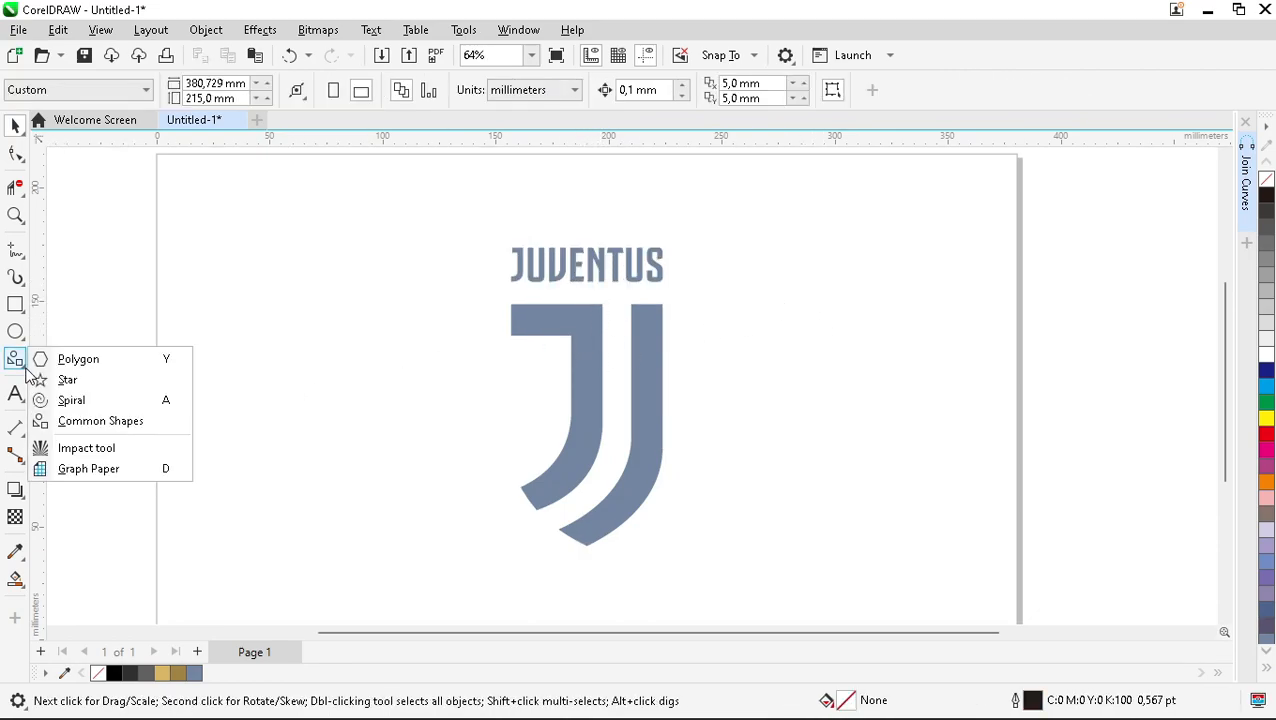
left_click(70, 380)
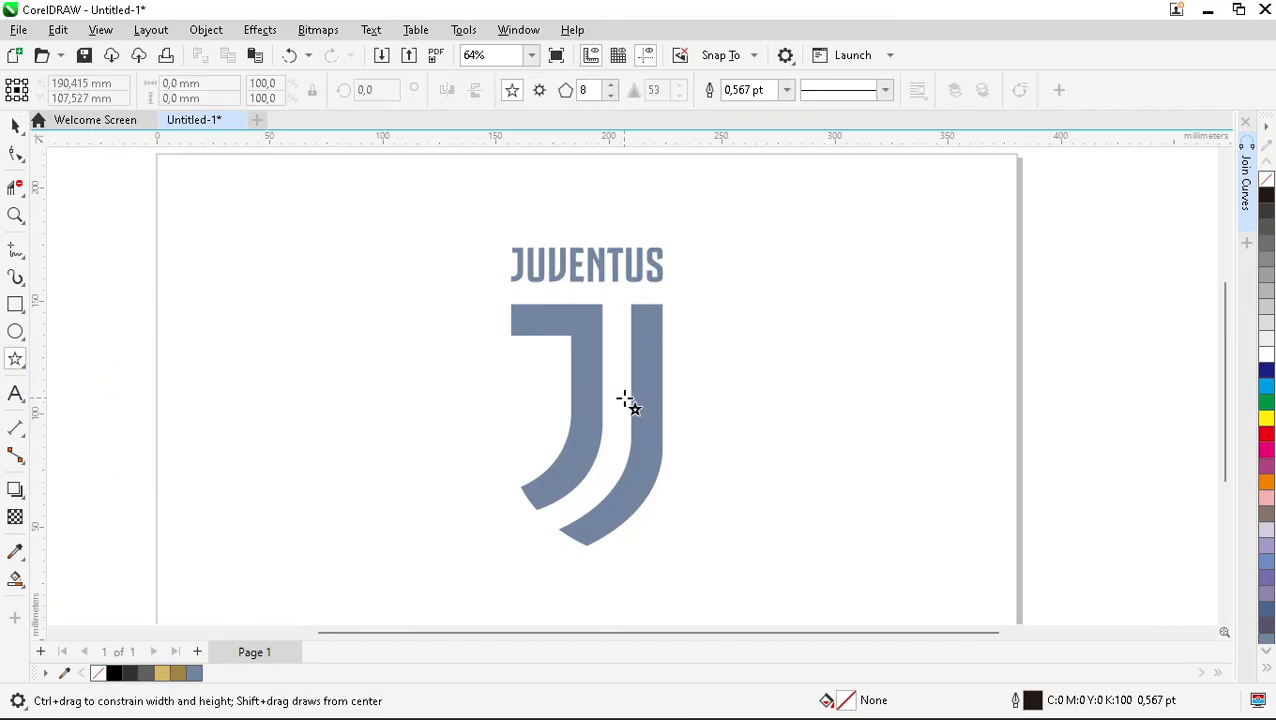
scroll(629, 404, "up", 4)
left_click_drag(555, 301, 641, 397)
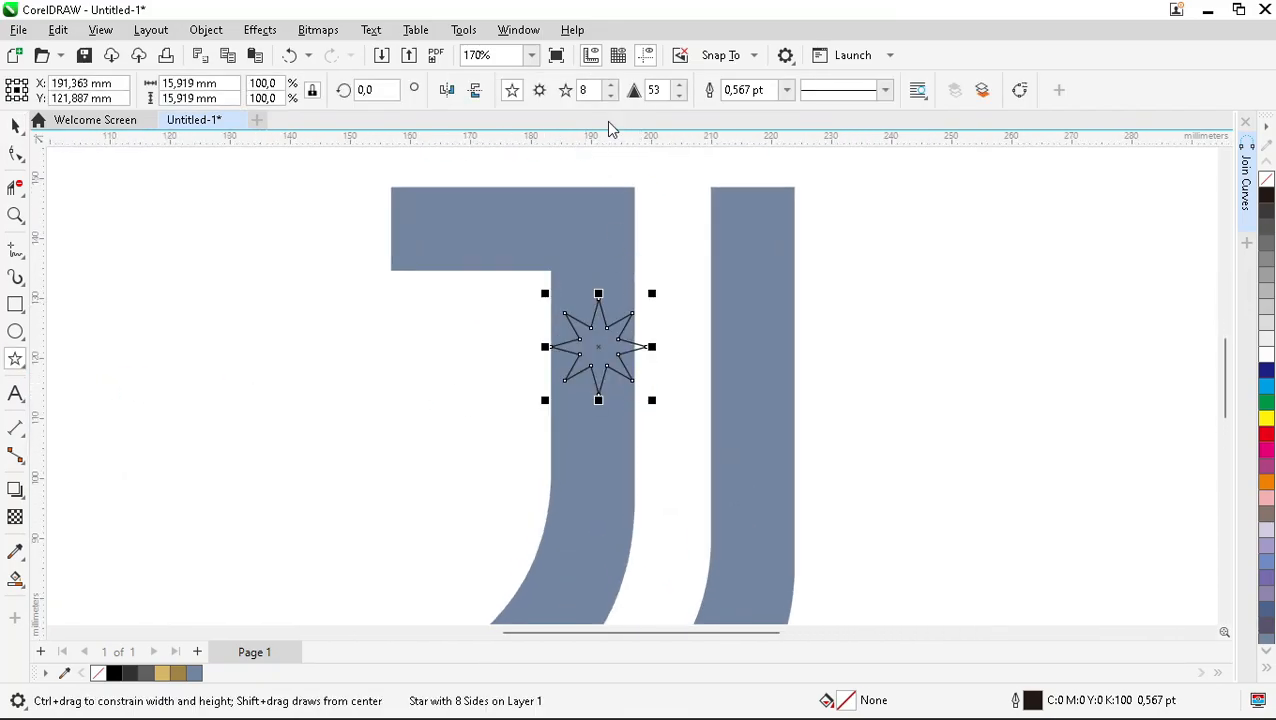
Set the star's number of points to 5.
left_click(611, 95)
left_click(611, 95)
left_click(611, 95)
left_click(611, 95)
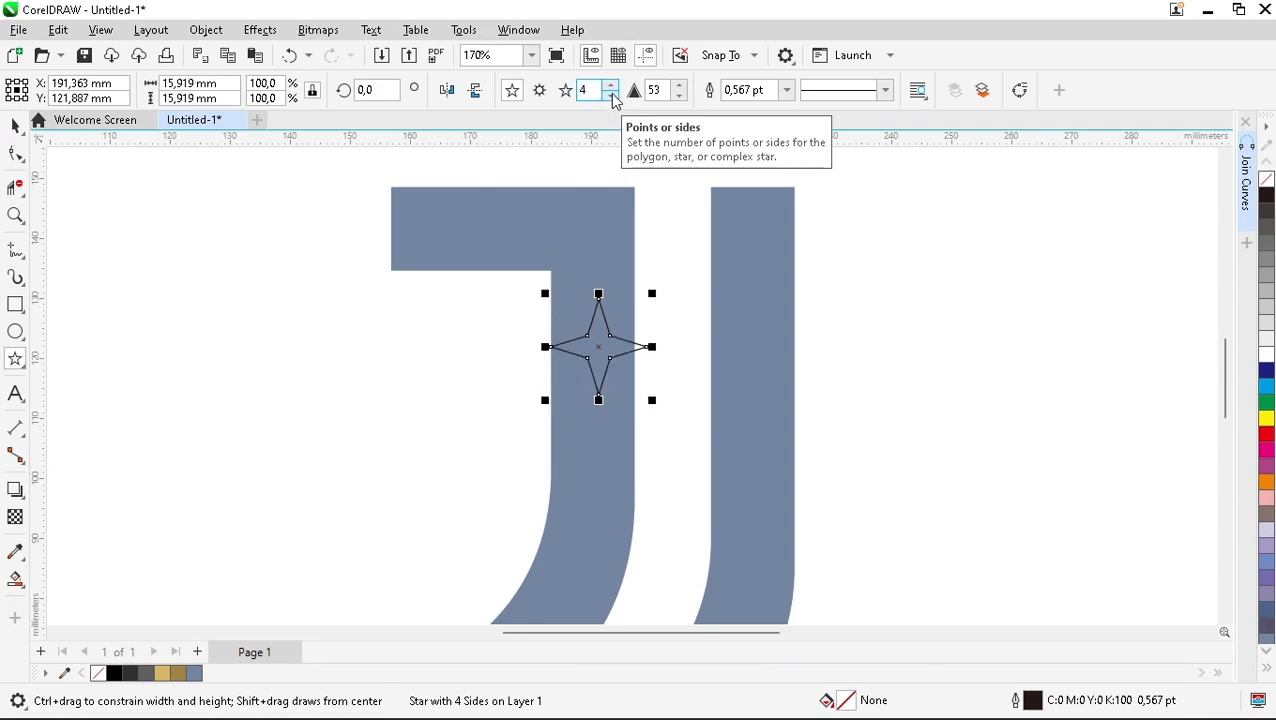
left_click(609, 86)
scroll(572, 362, "up", 2)
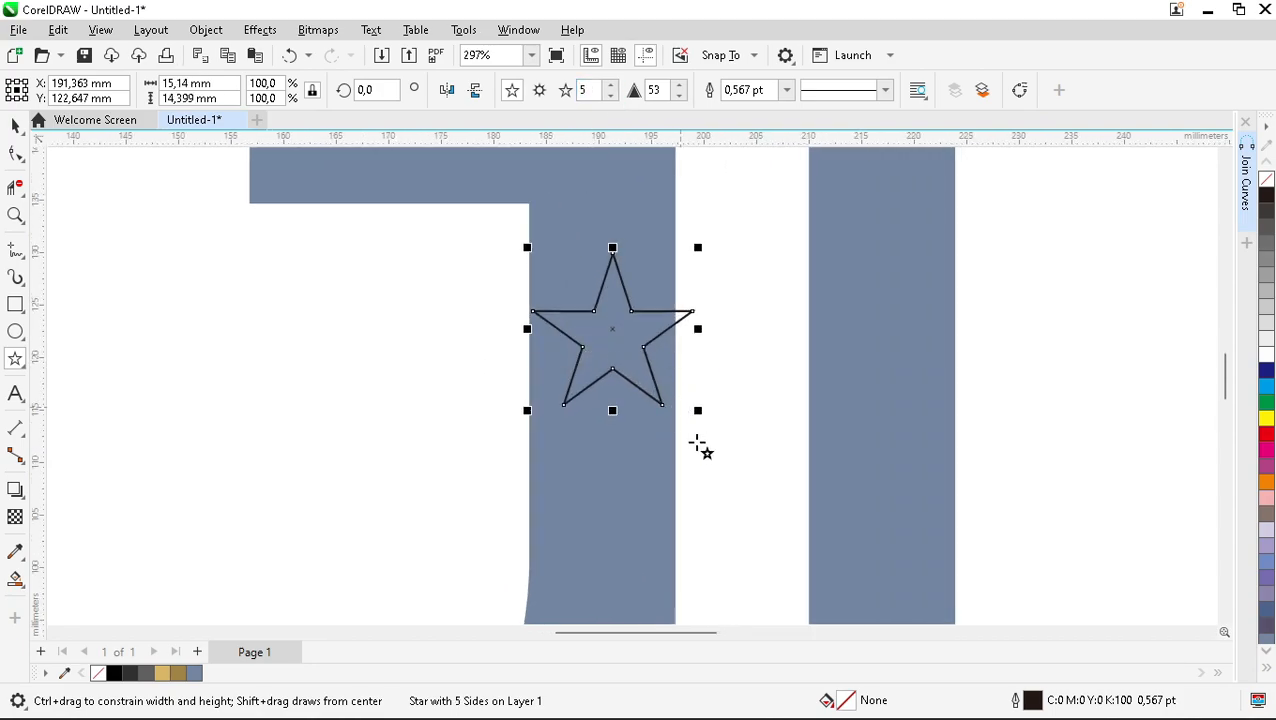
Enlarge the five-point star proportionally to about 21 mm wide.
key("space")
left_click_drag(664, 414, 676, 416)
left_click_drag(541, 258, 481, 201)
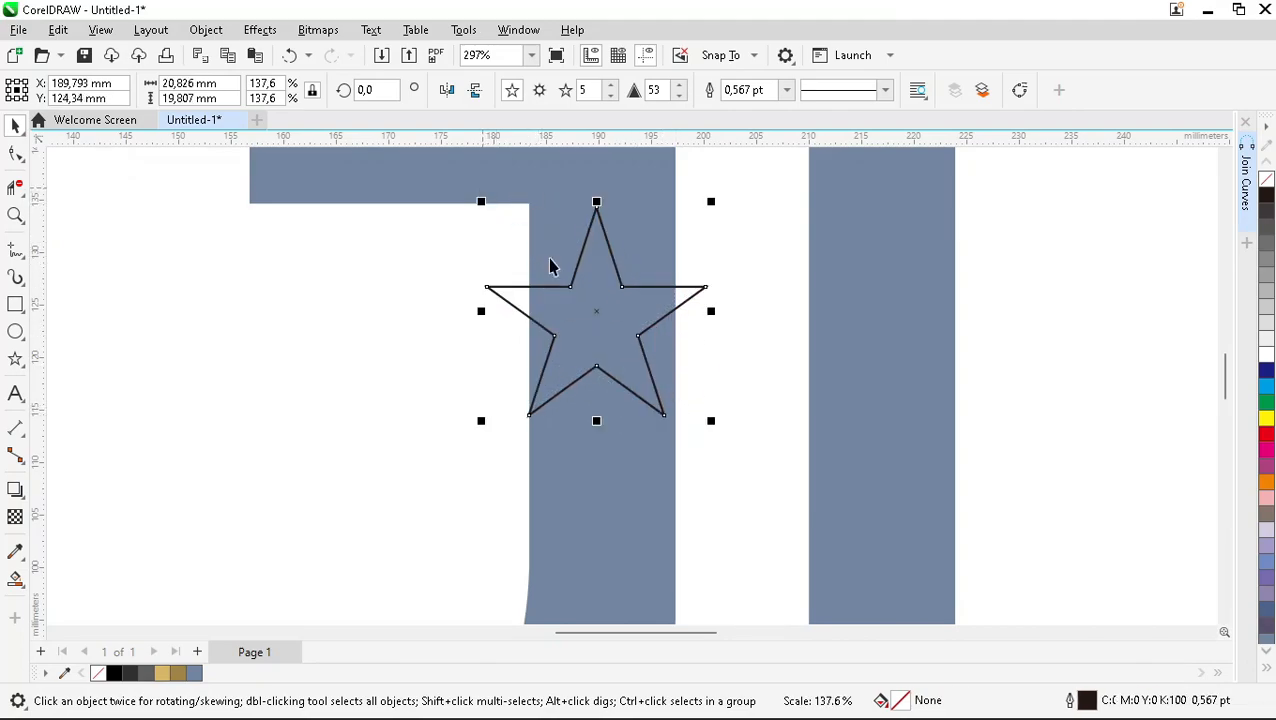
Move the star above the JUVENTUS lettering and centre it horizontally on the logo.
scroll(641, 507, "down", 5)
key("space")
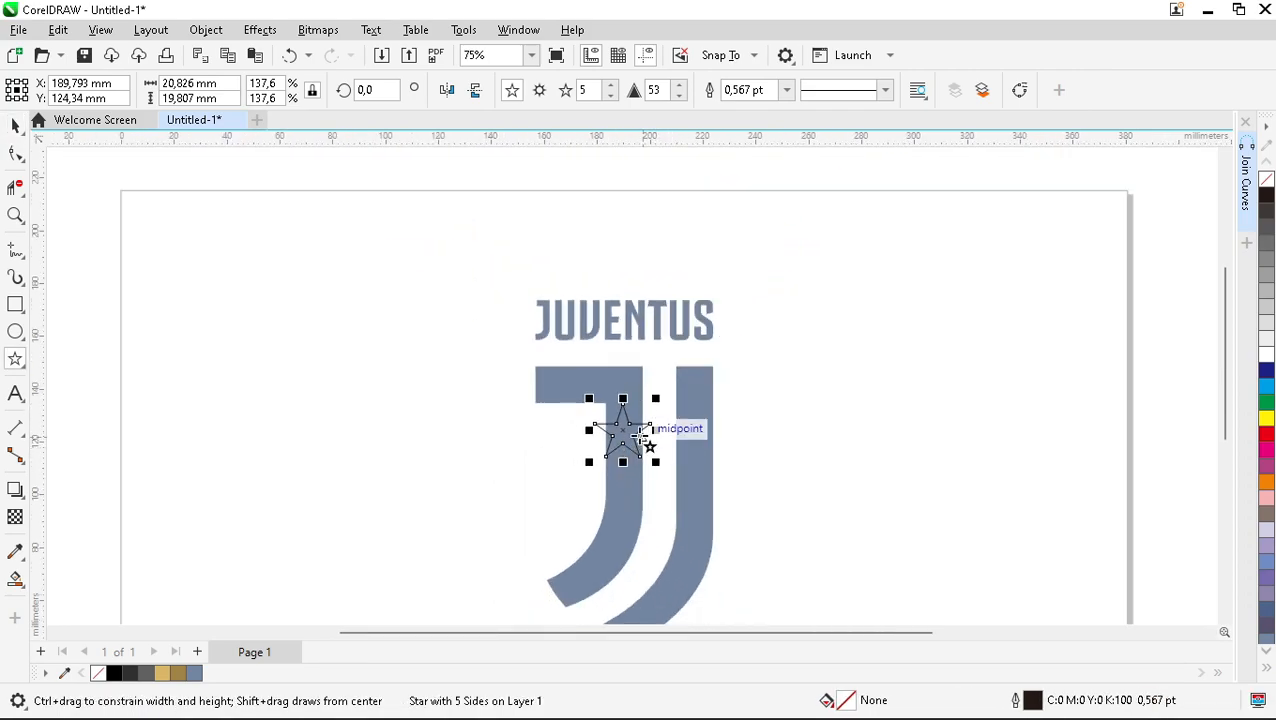
key("space")
left_click_drag(620, 436, 612, 258)
left_click(622, 393, "shift")
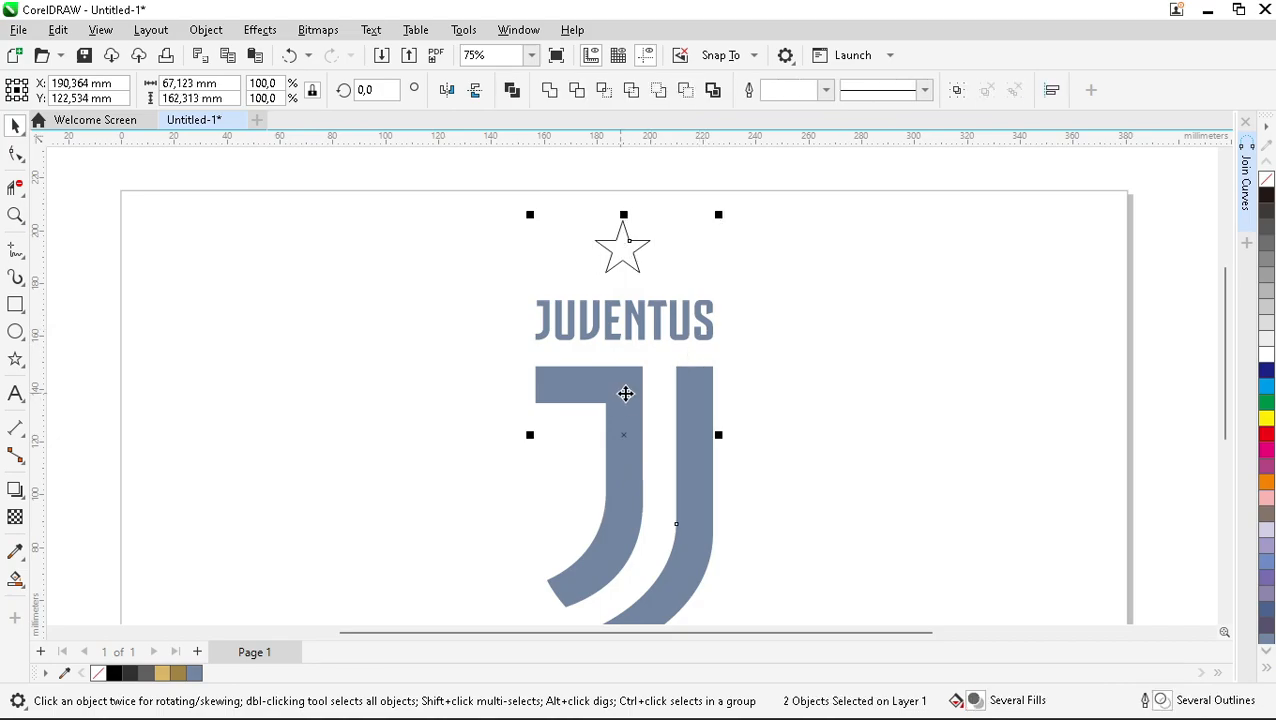
left_click(813, 372)
Draw a vertical line from the star's top point to its lower inner corner with the Freehand tool.
scroll(627, 242, "up", 2)
scroll(612, 215, "up", 2)
left_click(648, 292)
scroll(638, 251, "up", 1)
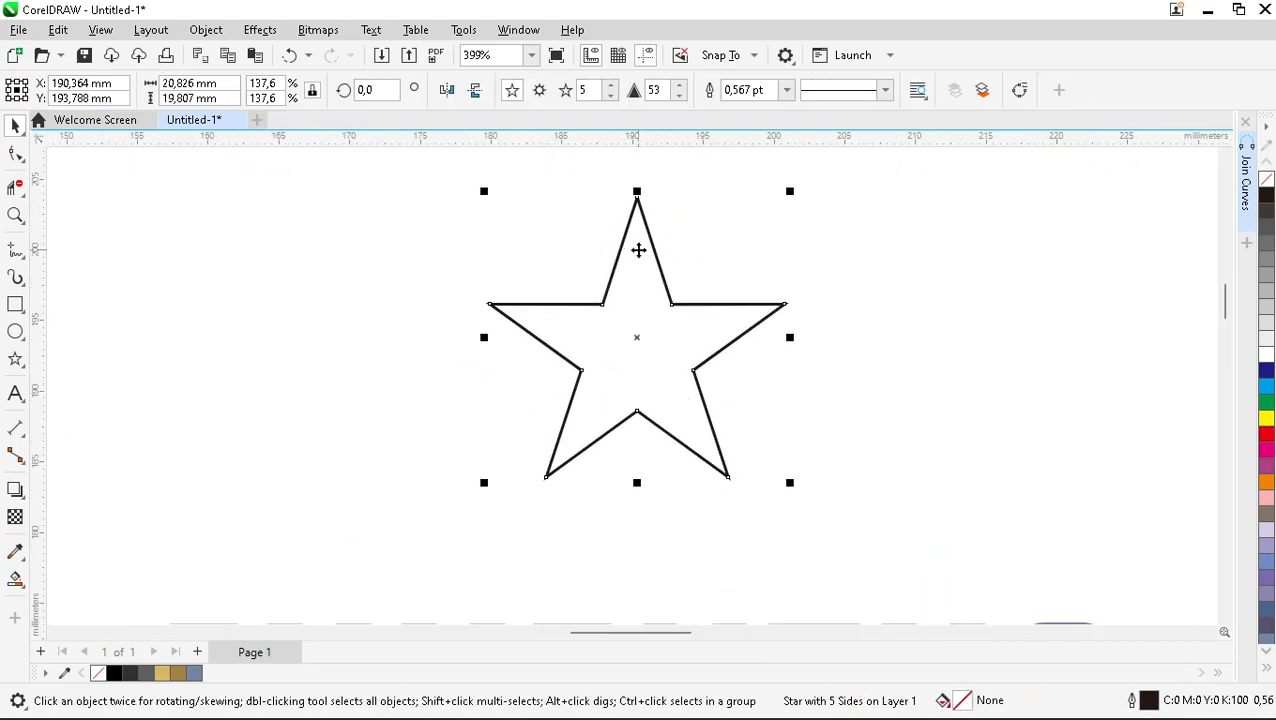
left_click(826, 377)
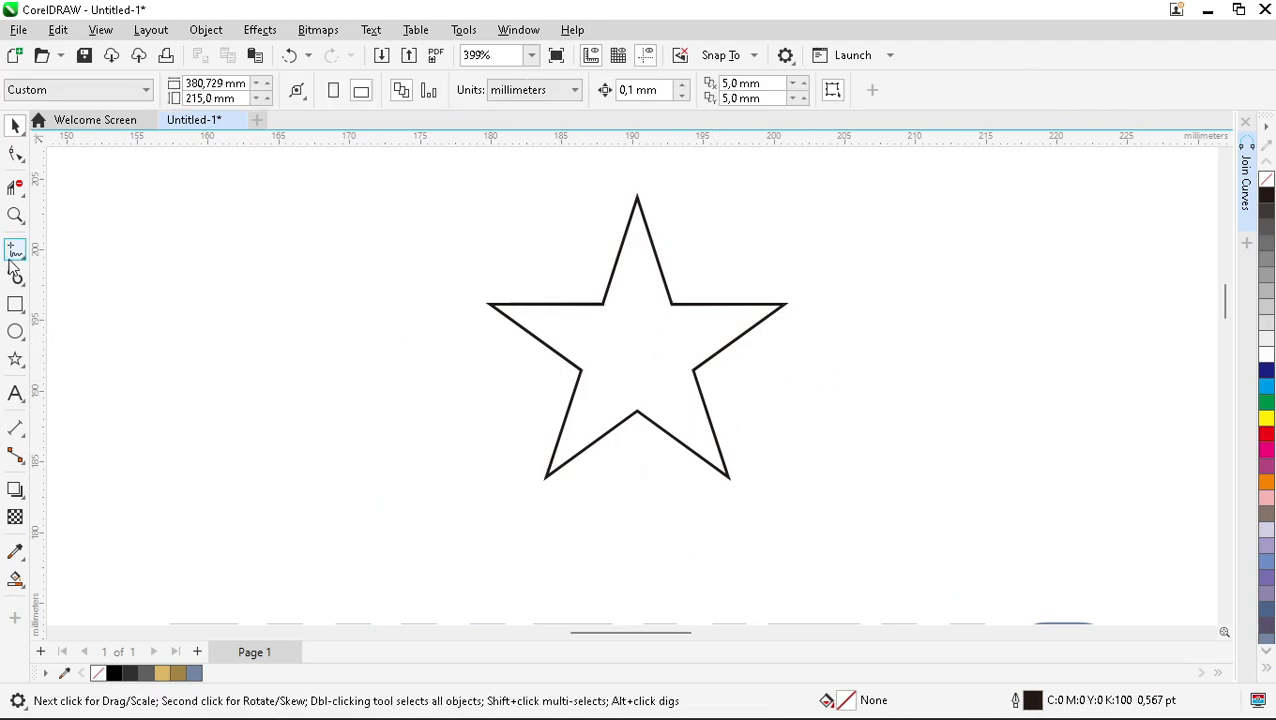
left_click(14, 251)
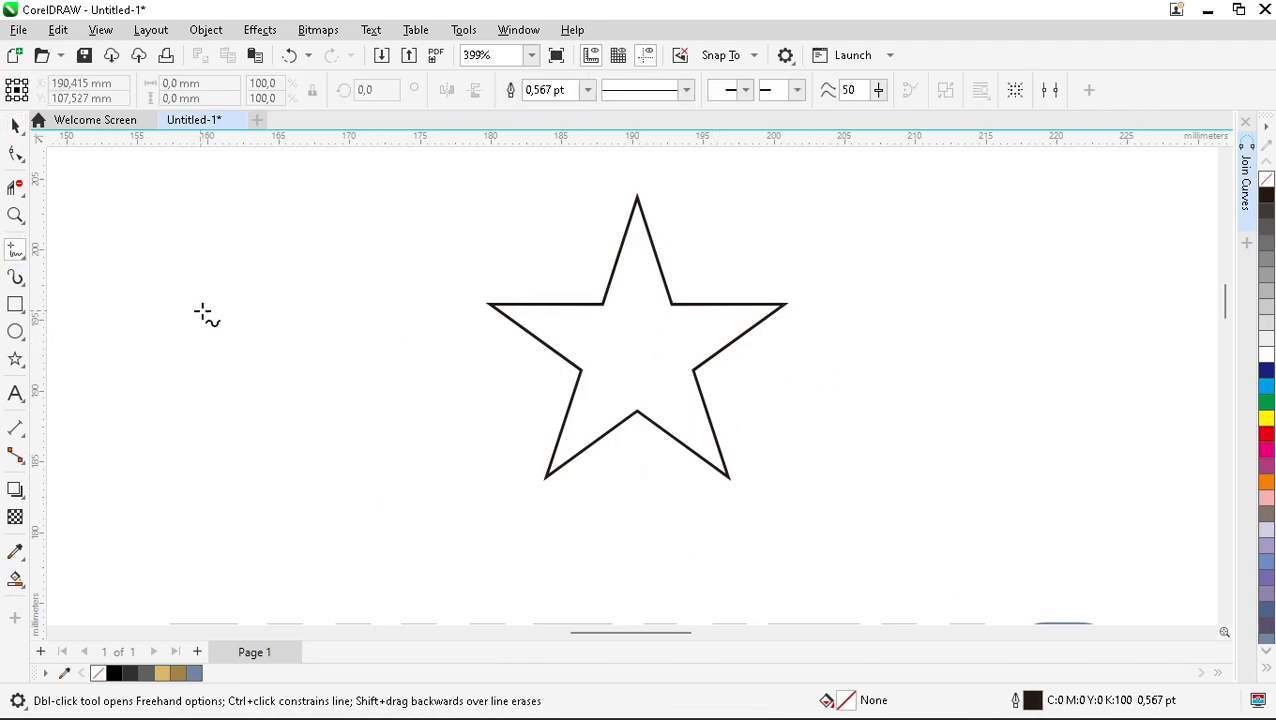
left_click(637, 197)
left_click(637, 411)
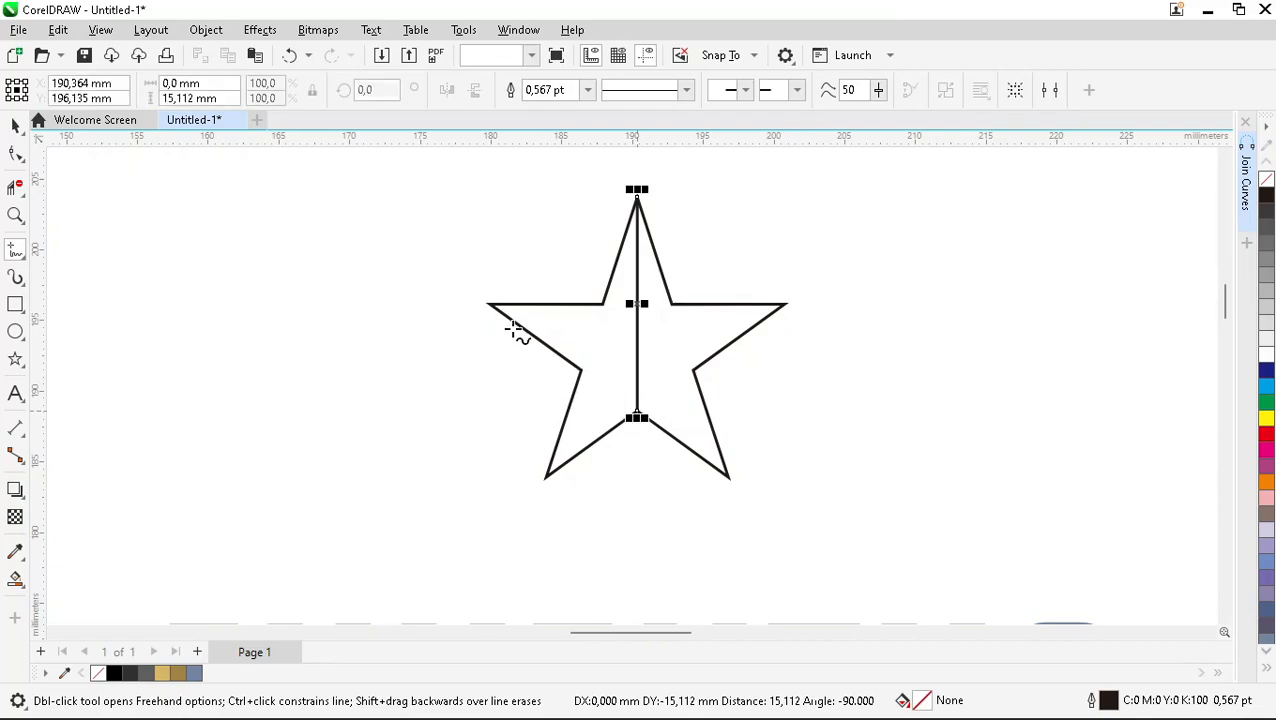
Draw two straight lines joining the star's left and right points to their opposite inner corners.
left_click(488, 304)
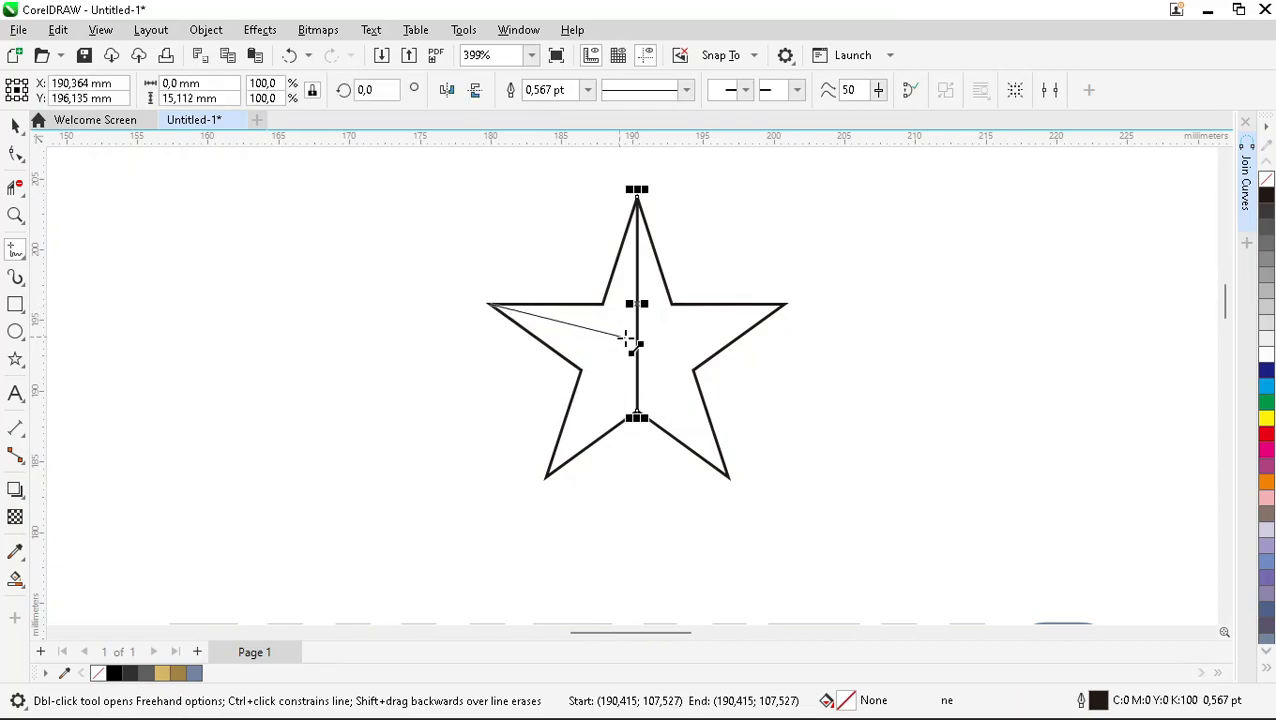
left_click(694, 370)
left_click(581, 372)
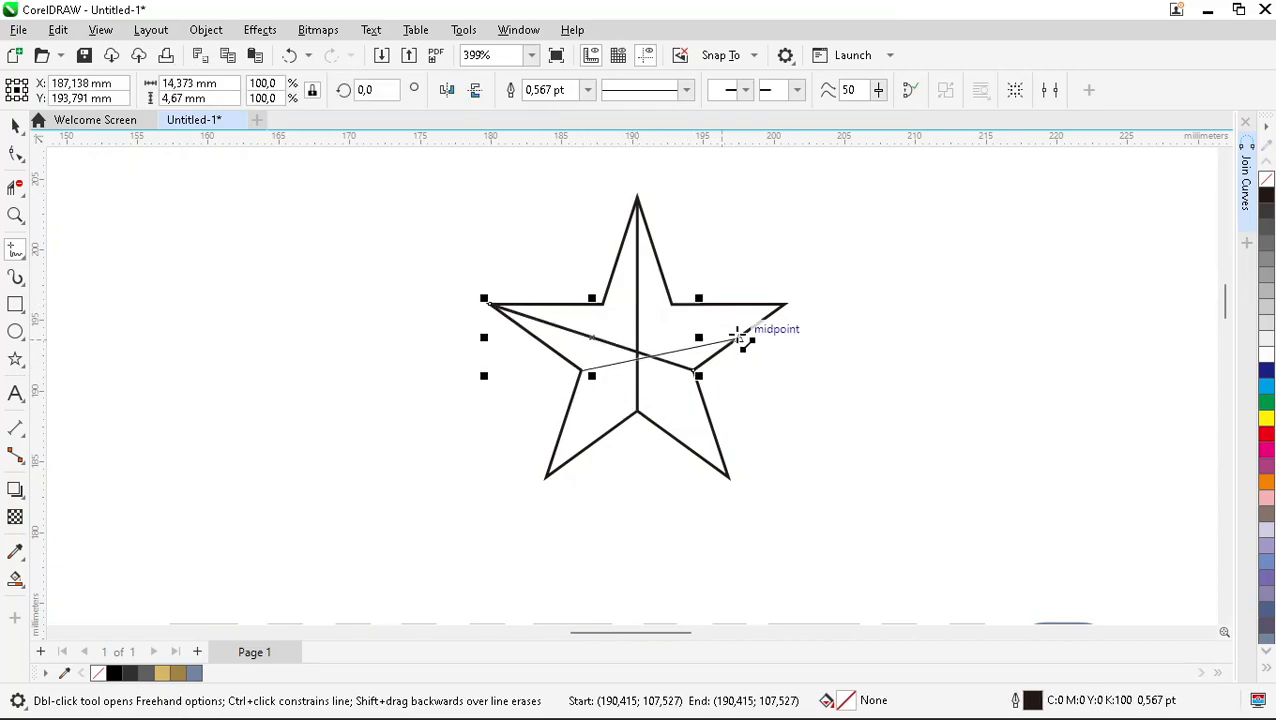
left_click(787, 303)
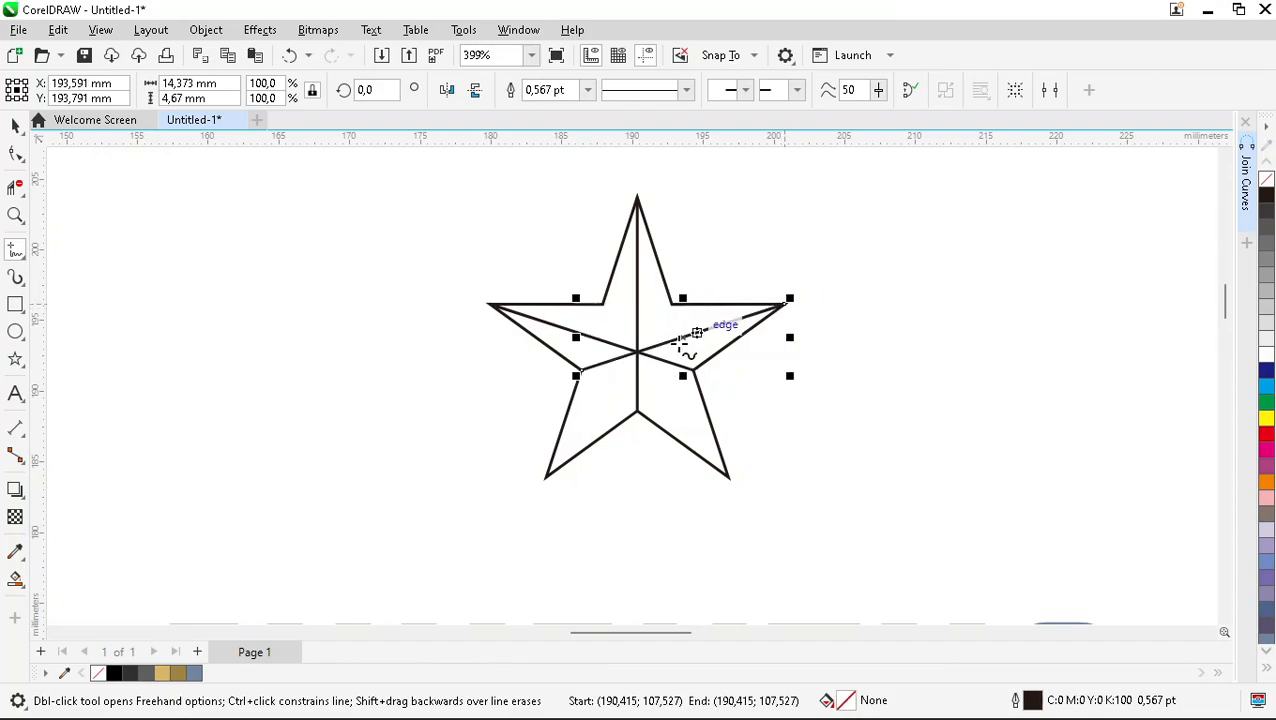
Draw two straight lines joining the star's two lower points to the opposite upper inner corners.
left_click(546, 476)
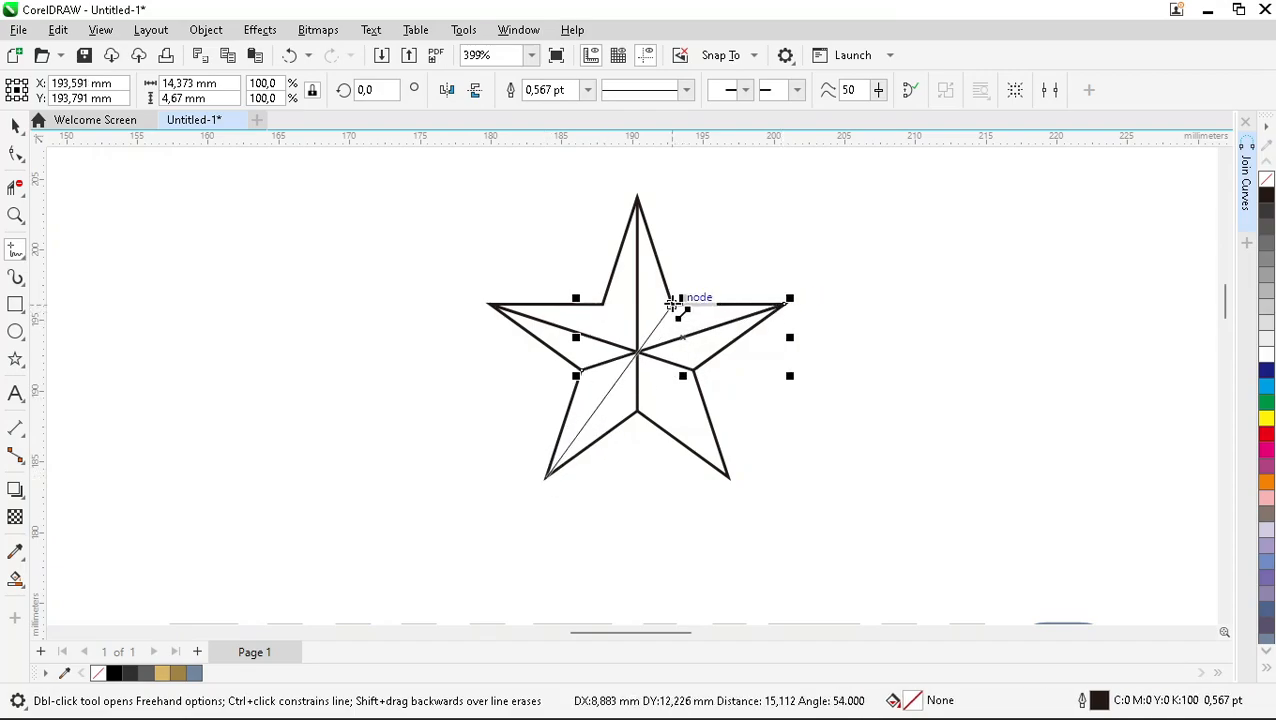
left_click(676, 300)
left_click(731, 477)
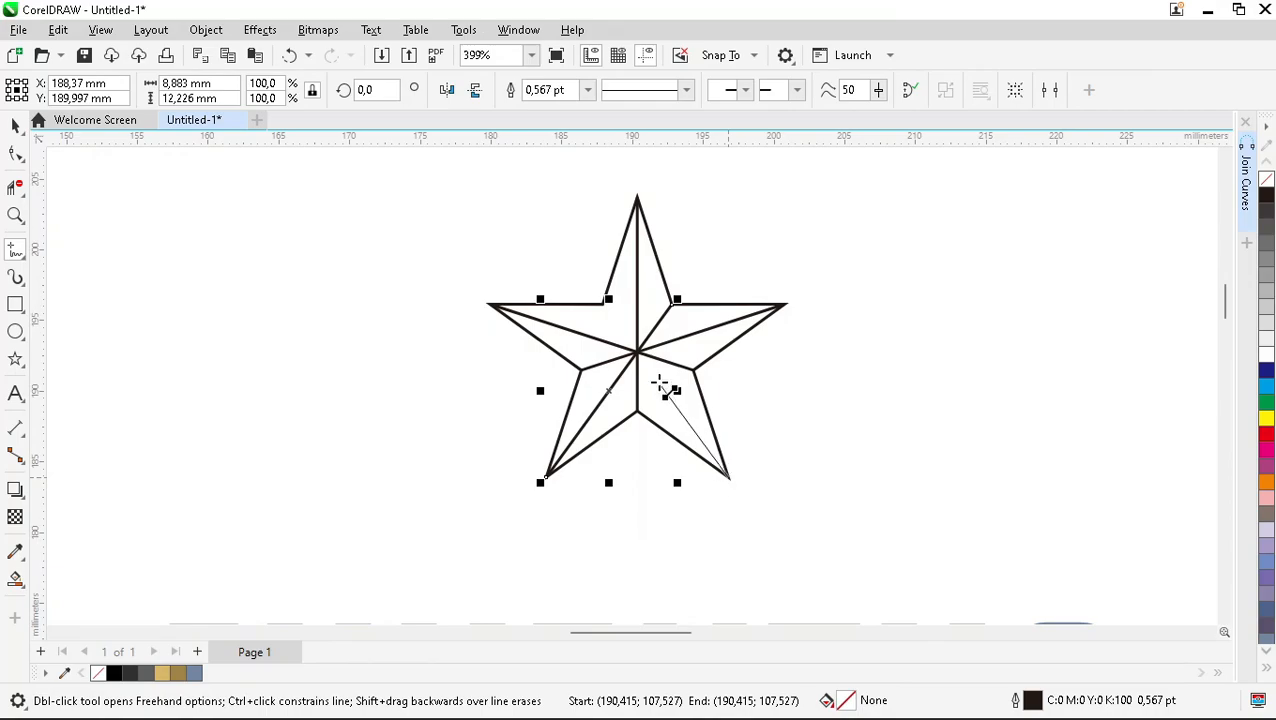
left_click(605, 304)
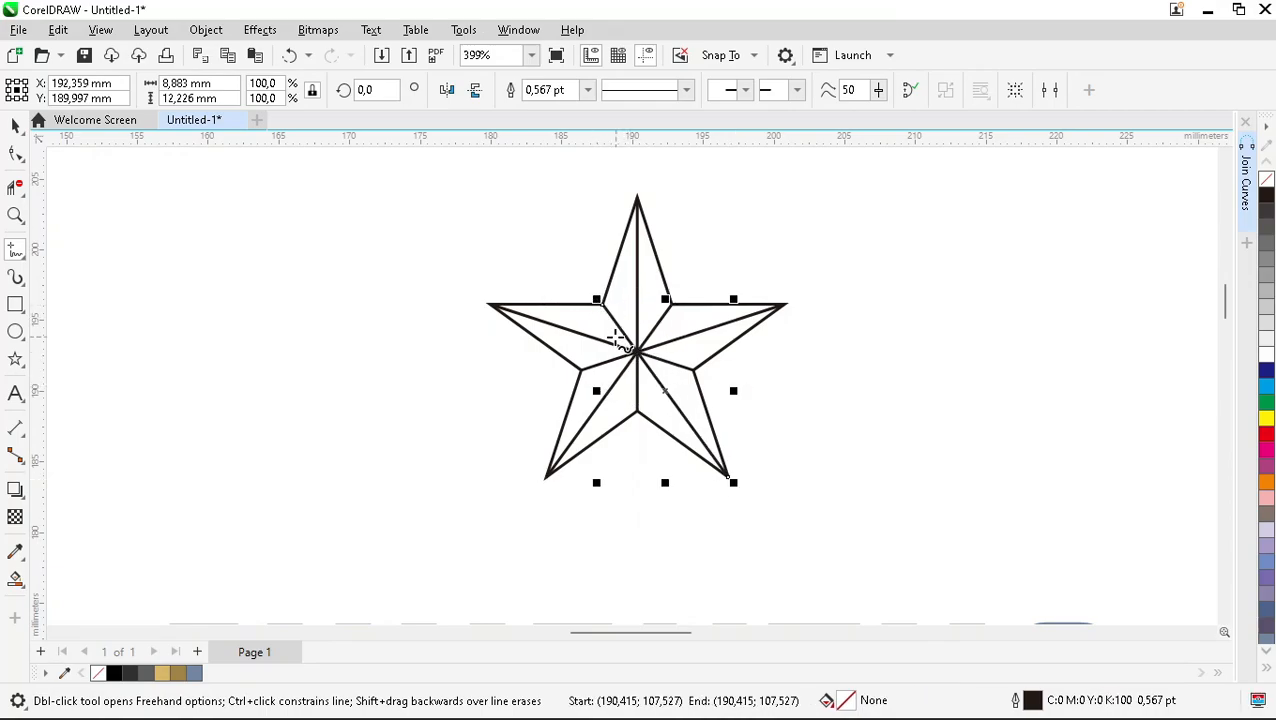
Fill the five alternating facets of the star with blue-gray and no outline using Smart Fill.
left_click(16, 582)
scroll(642, 281, "up", 2)
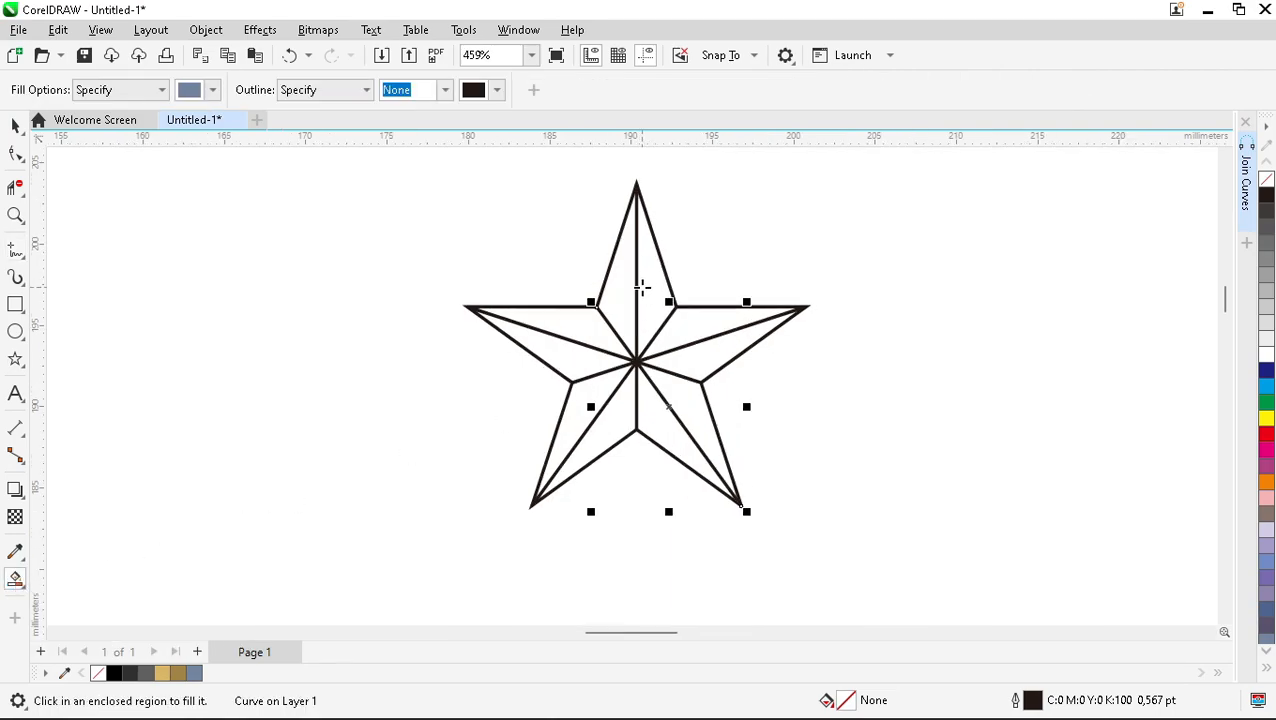
left_click(615, 300)
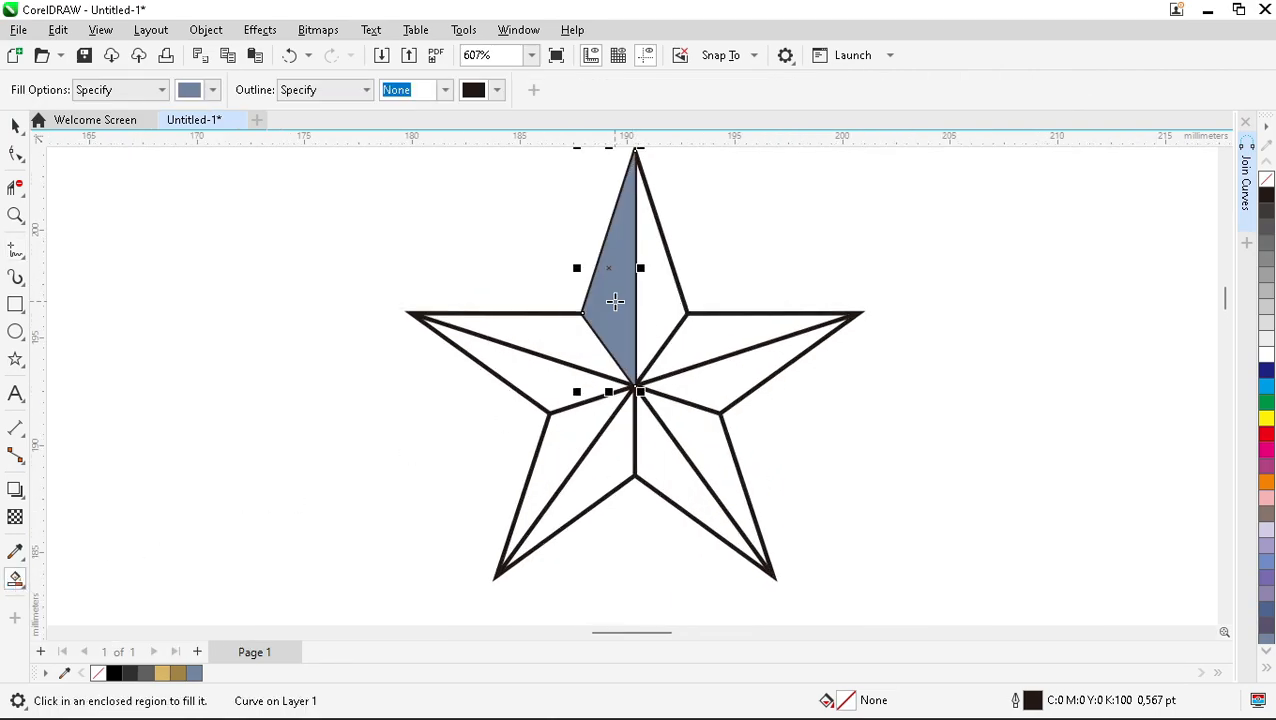
left_click(700, 339)
left_click(700, 436)
left_click(606, 464)
left_click(528, 369)
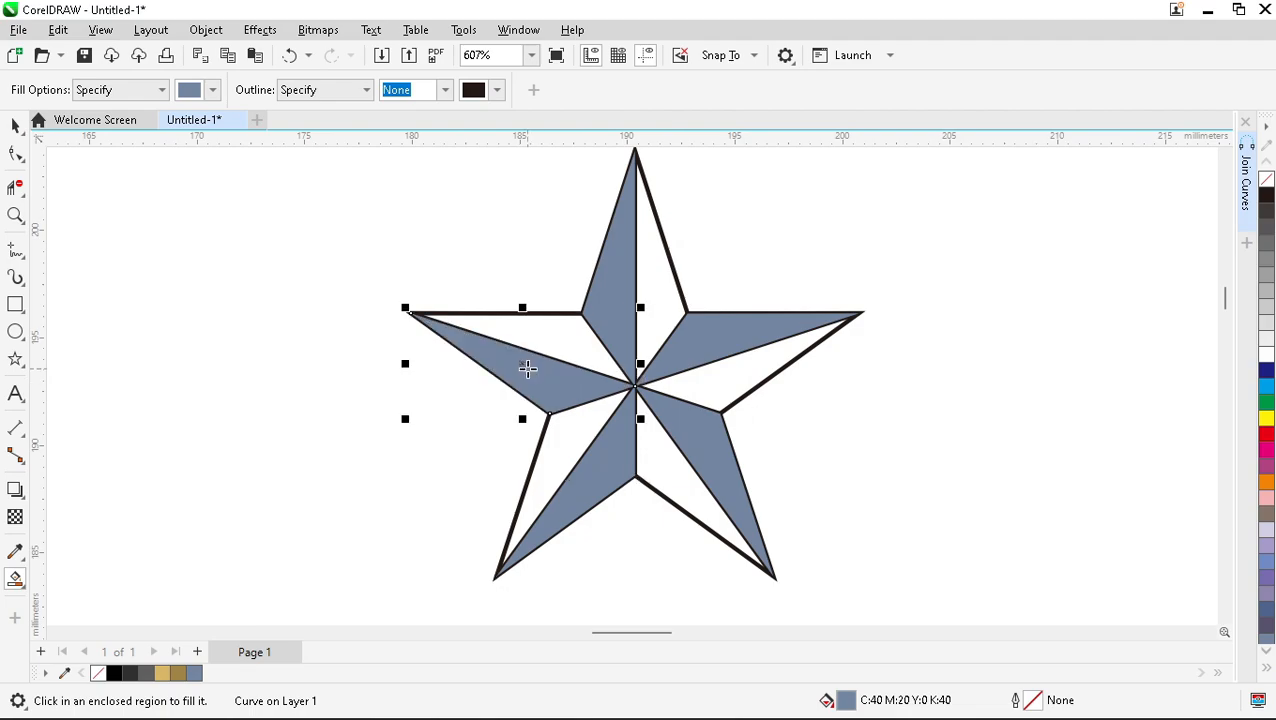
Weld the star's five blue-gray facets into one object.
key("space")
left_click(615, 305, "shift")
left_click(698, 333, "shift")
left_click(697, 434, "shift")
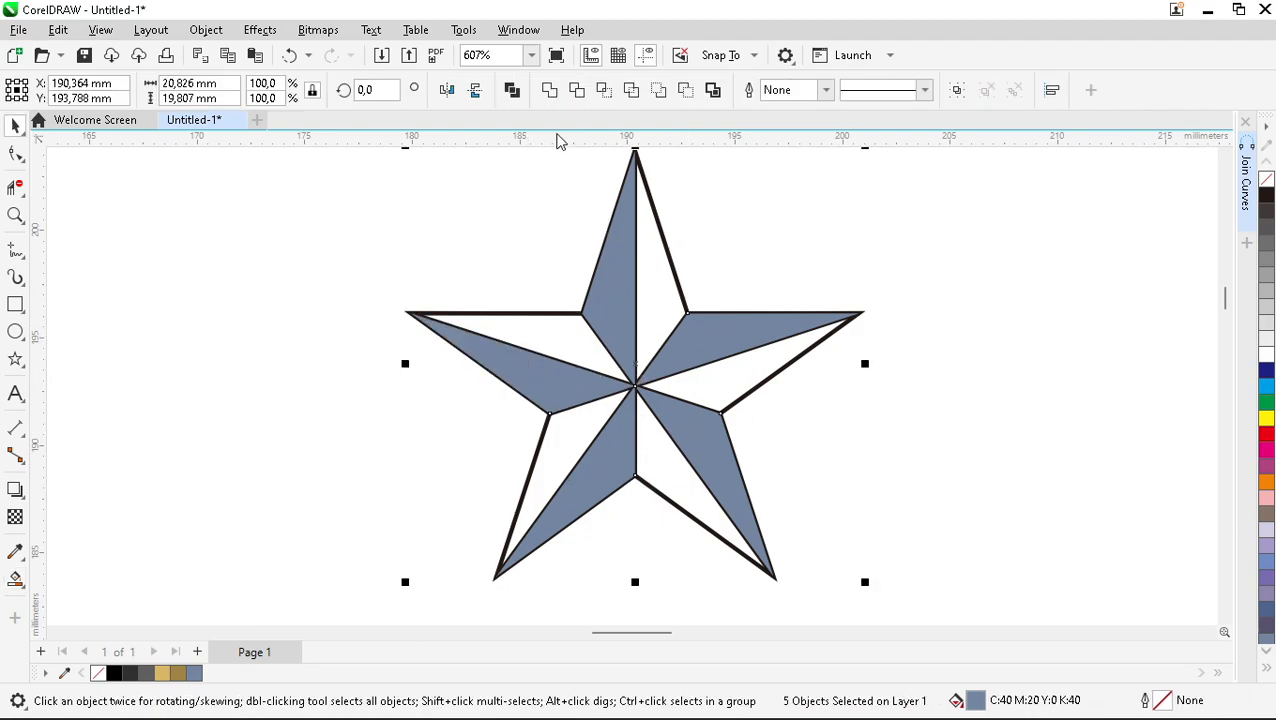
left_click(549, 89)
scroll(544, 299, "down", 2)
left_click_drag(635, 360, 1015, 353)
key("ctrl+z")
key("Escape")
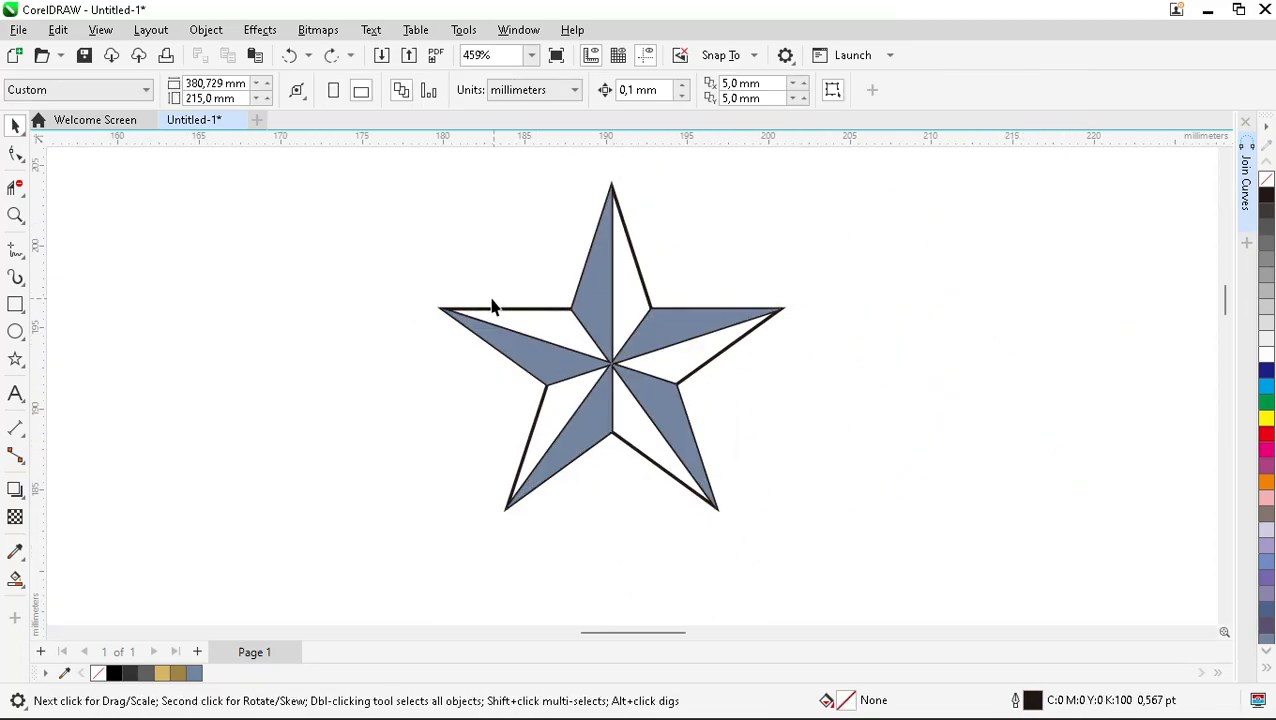
Fill the star's five remaining white facets with blue-gray and no outline using Smart Fill.
left_click(15, 578)
left_click(627, 299)
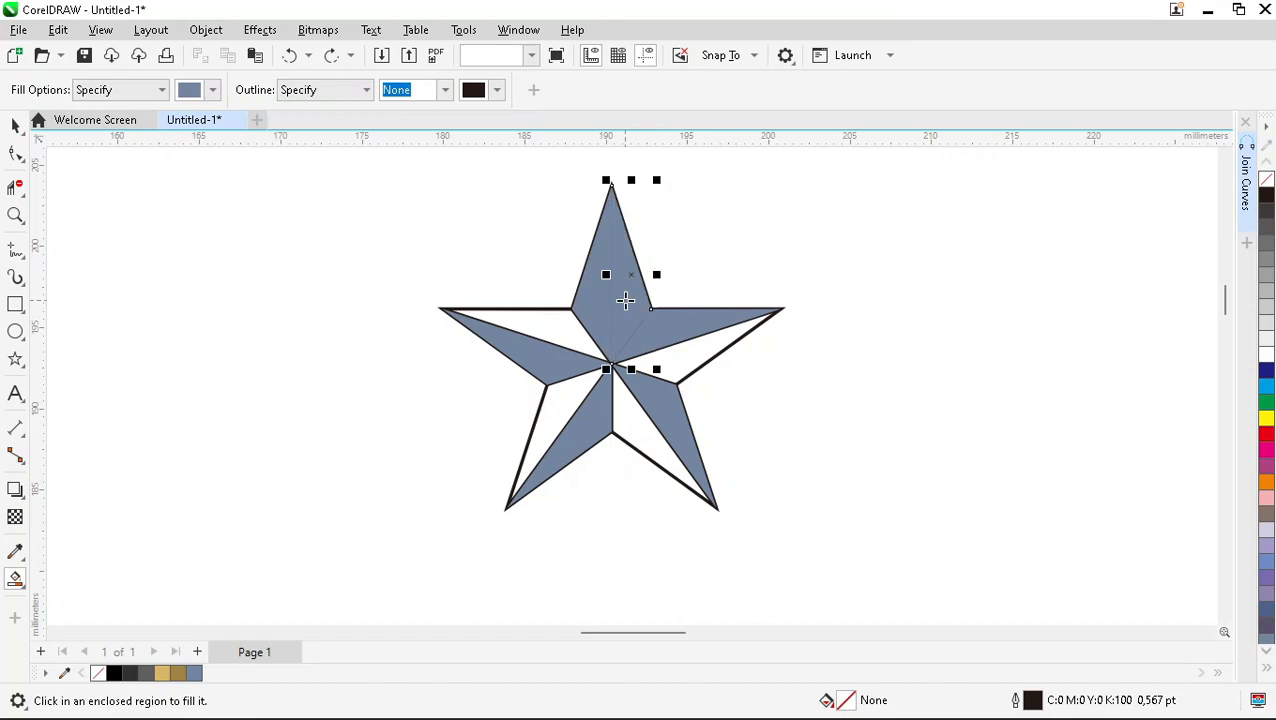
left_click(679, 358)
left_click(632, 422)
left_click(547, 416)
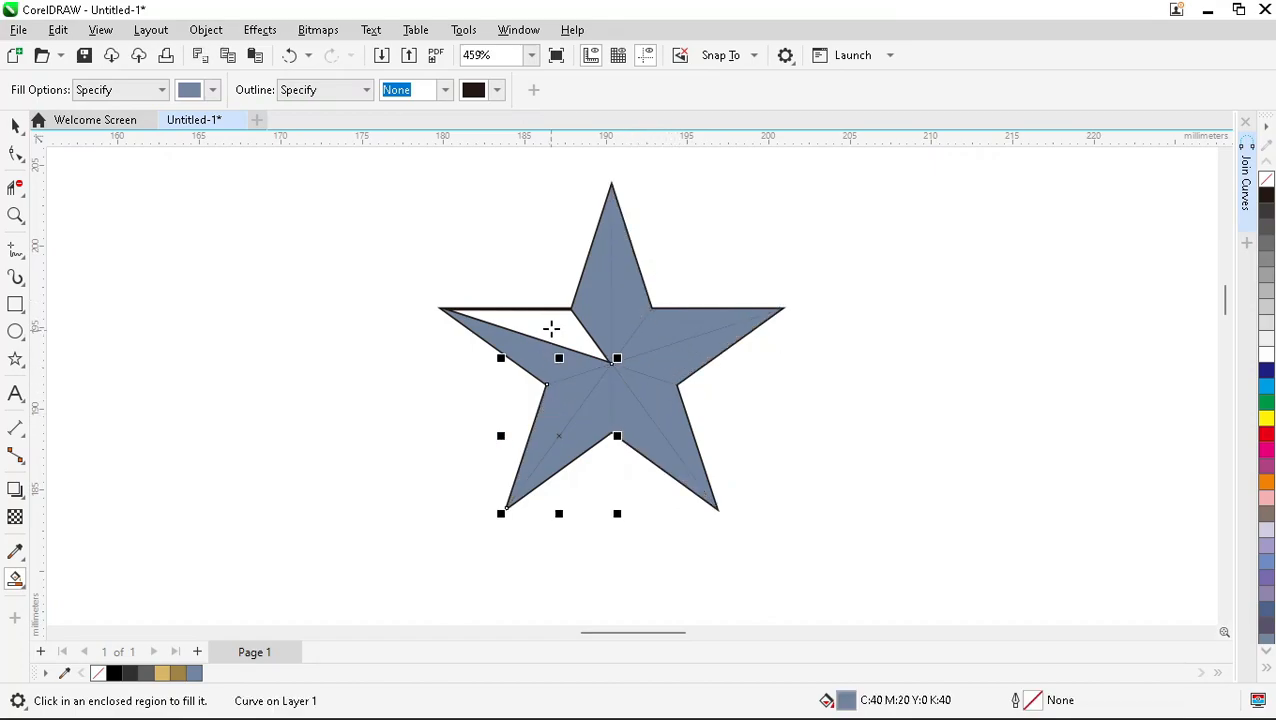
left_click(552, 330)
Weld the five newly filled facets of the star into a second object.
key("space")
left_click(632, 276, "shift")
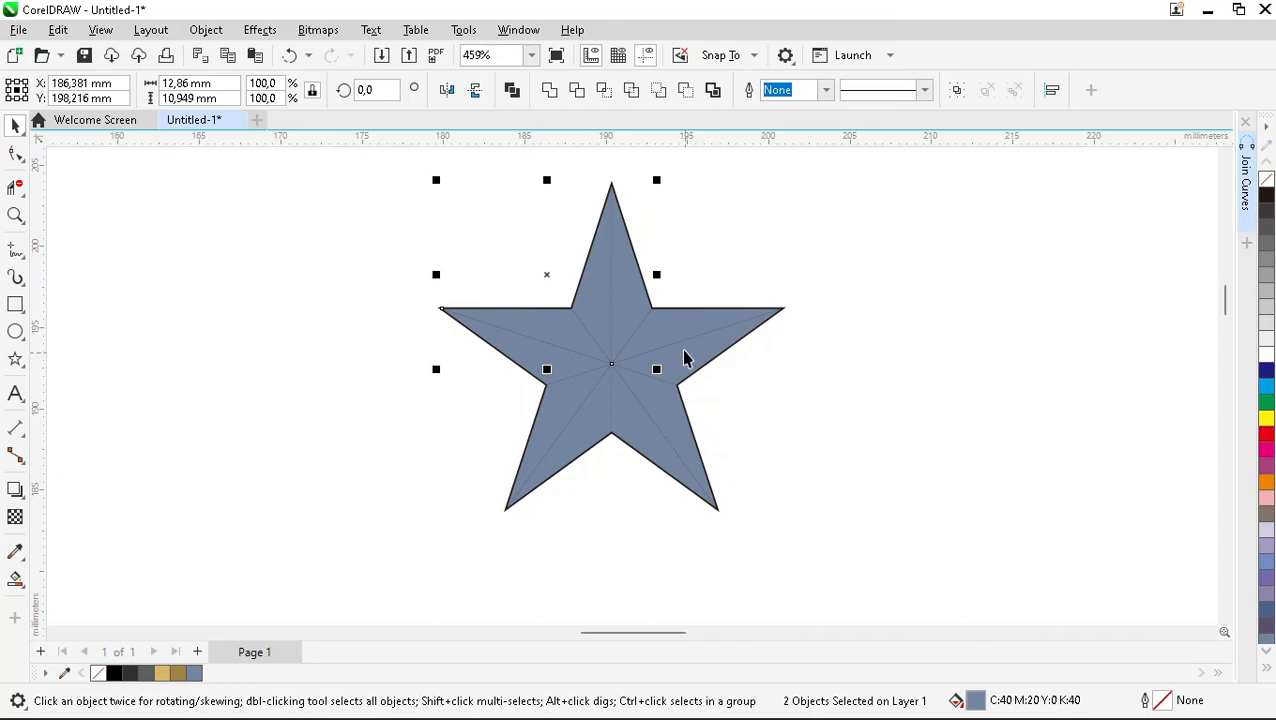
left_click(816, 360)
left_click(584, 336)
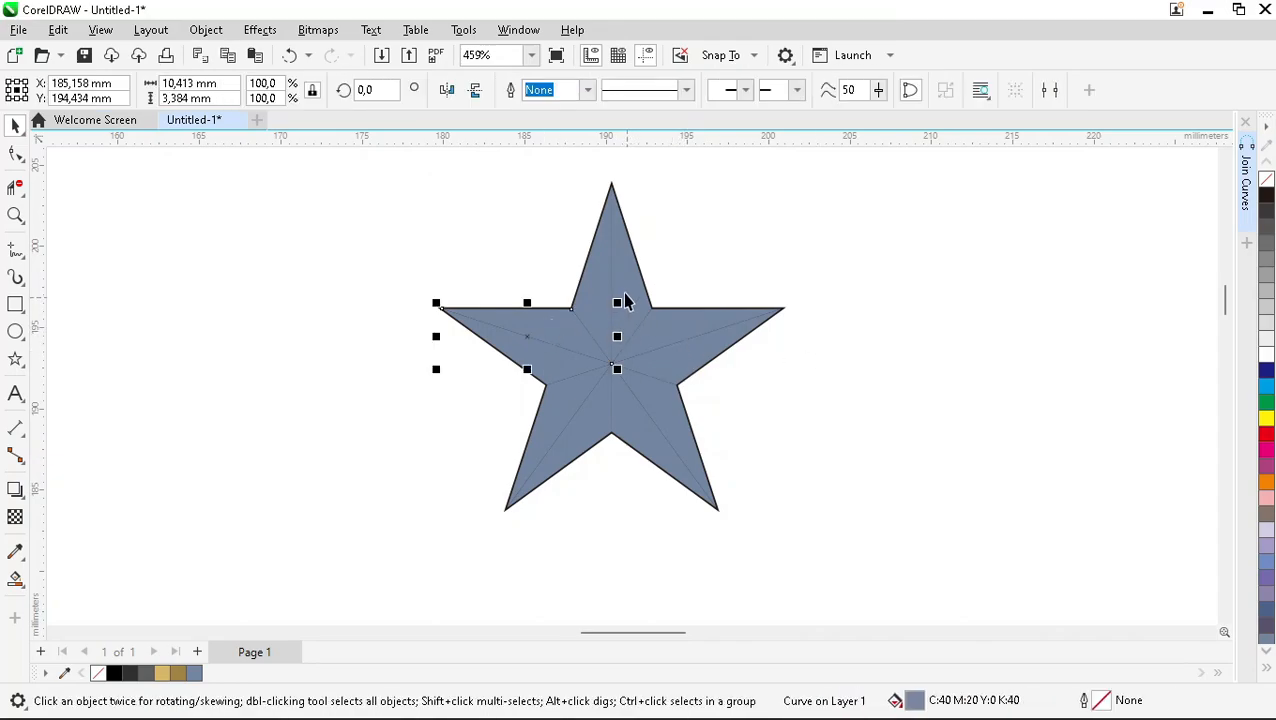
left_click(629, 287, "shift")
left_click(672, 366, "shift")
left_click(632, 427, "shift")
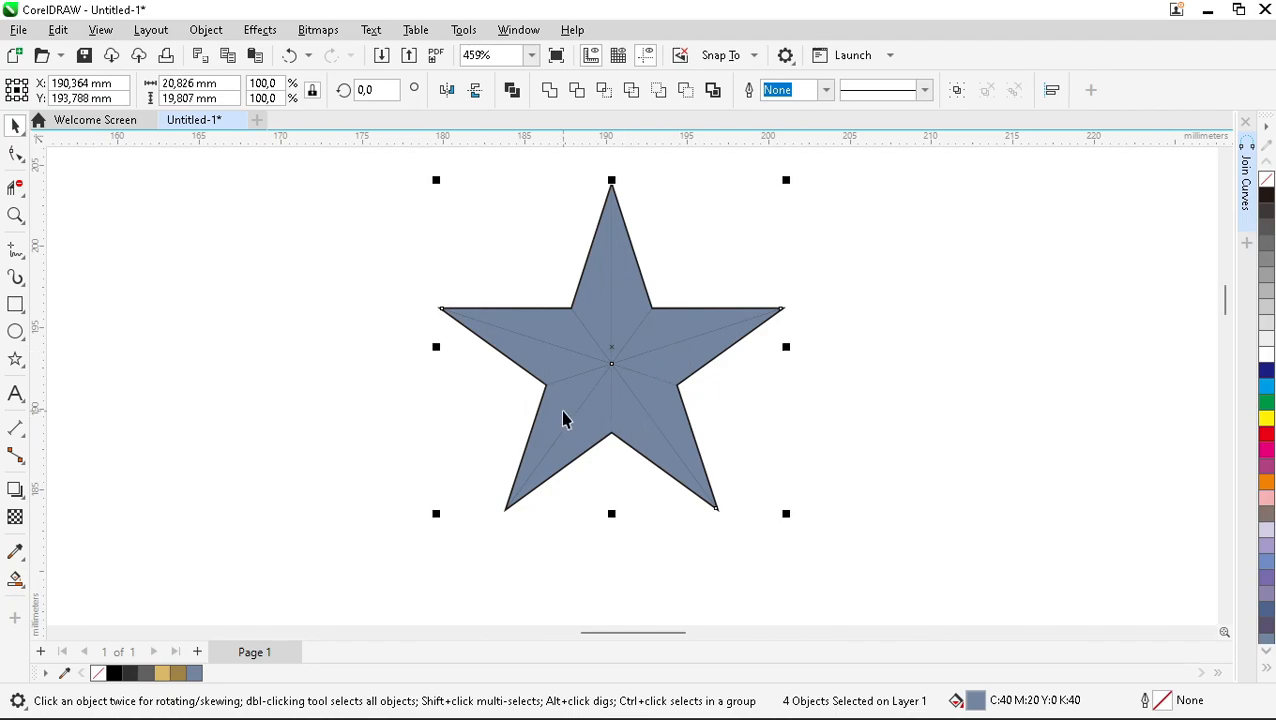
left_click(549, 90)
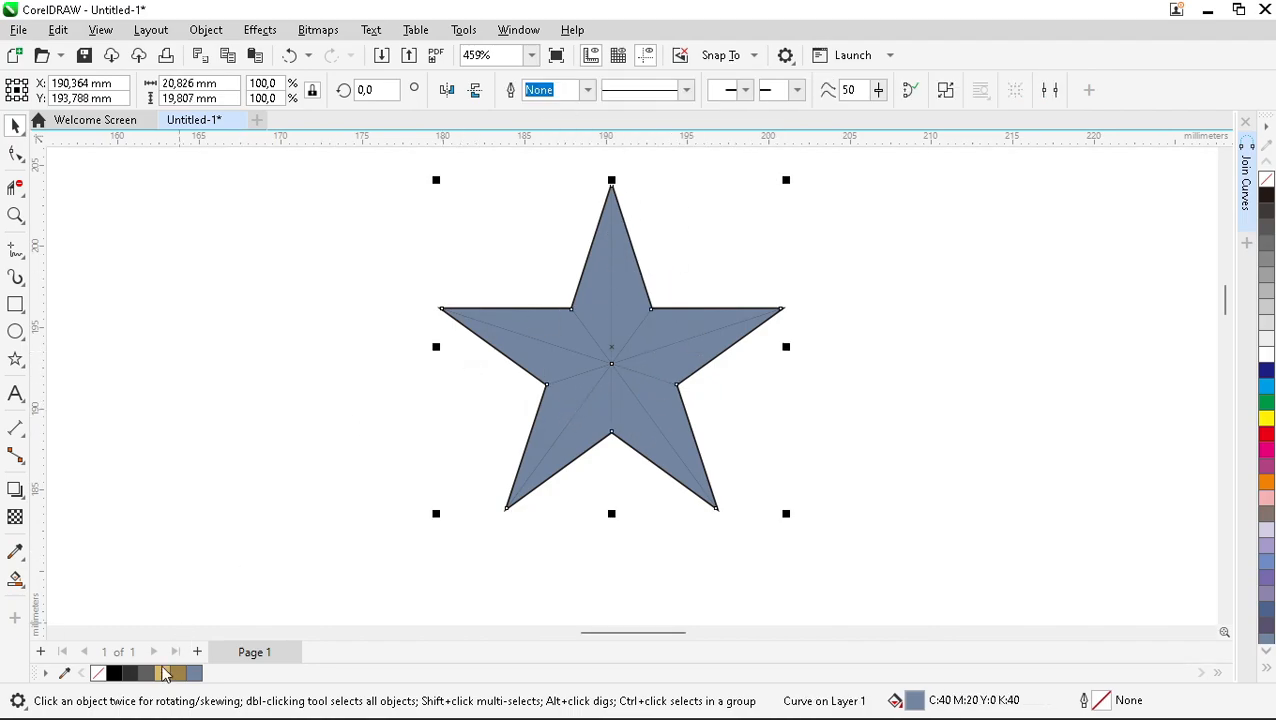
Recolor one welded facet set light gold and the other dark gold, C45 M49 Y82 K0.
left_click(165, 674)
left_click(598, 290)
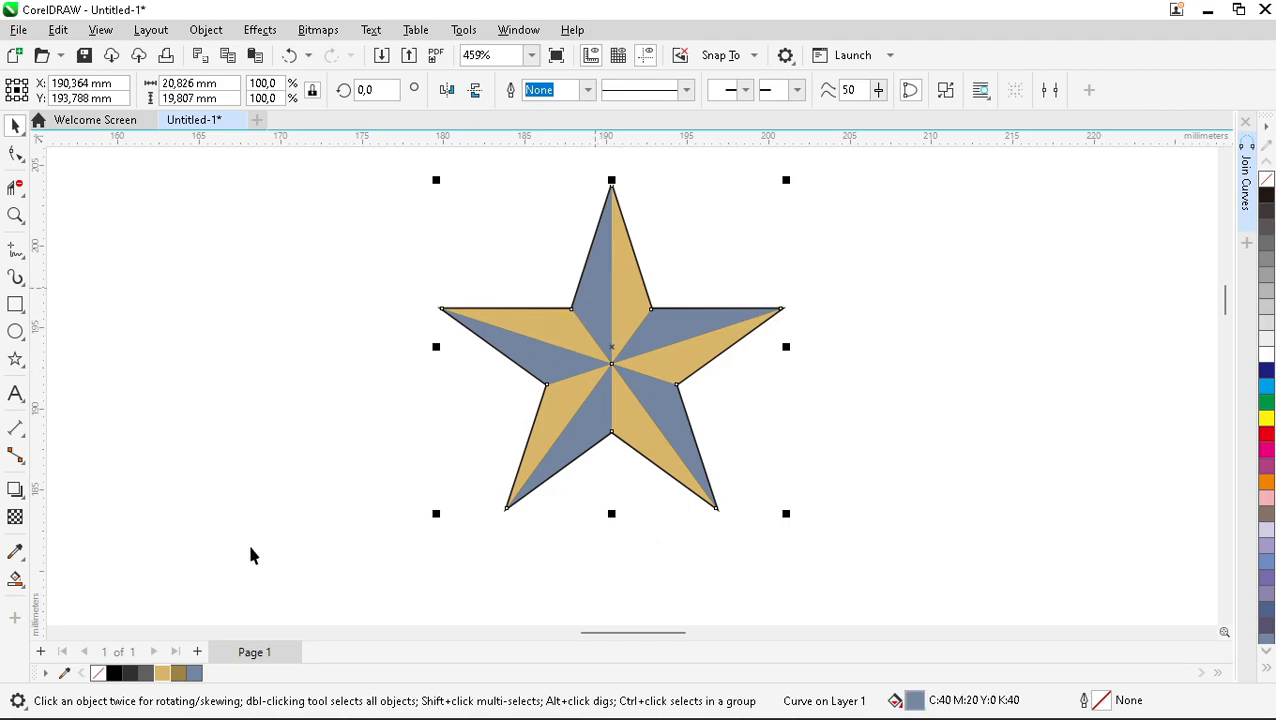
left_click(178, 673)
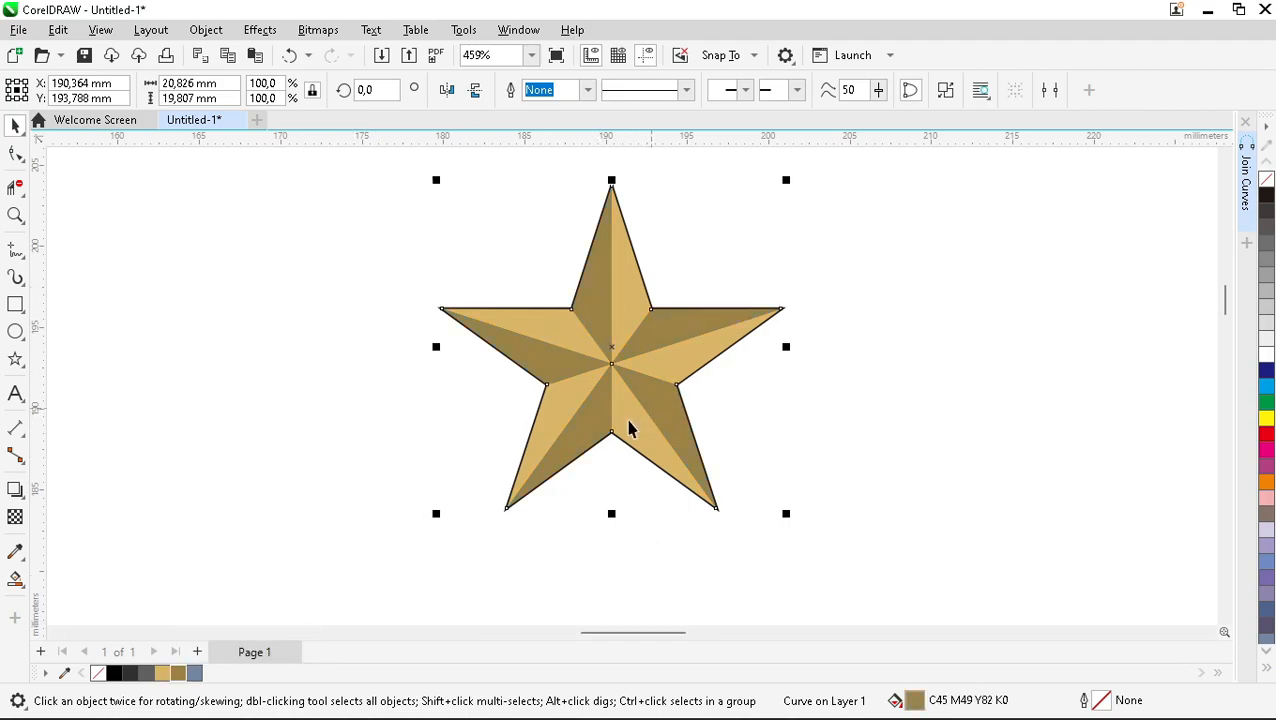
Move both gold facet sets to the right of the star's line drawing and group them.
key("ctrl+a")
left_click_drag(614, 348, 991, 348)
scroll(760, 340, "down", 1)
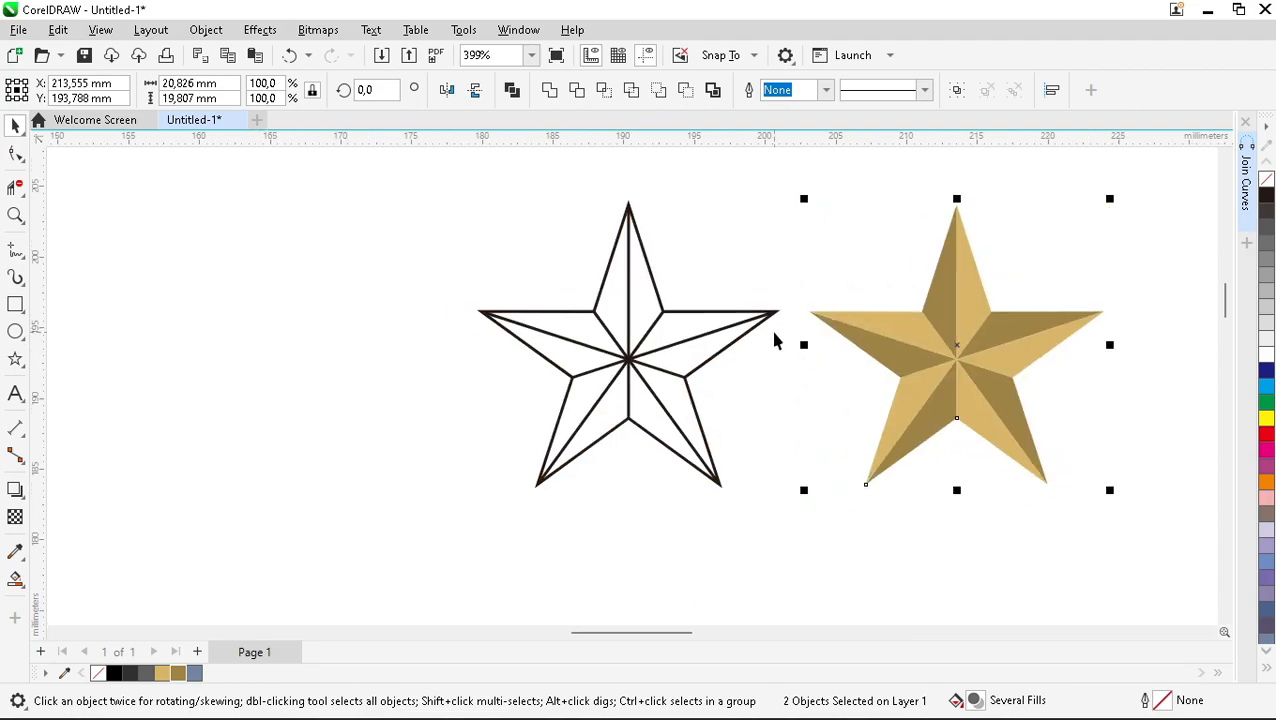
key("ctrl+g")
Delete the star's leftover outline and construction lines.
left_click(646, 368)
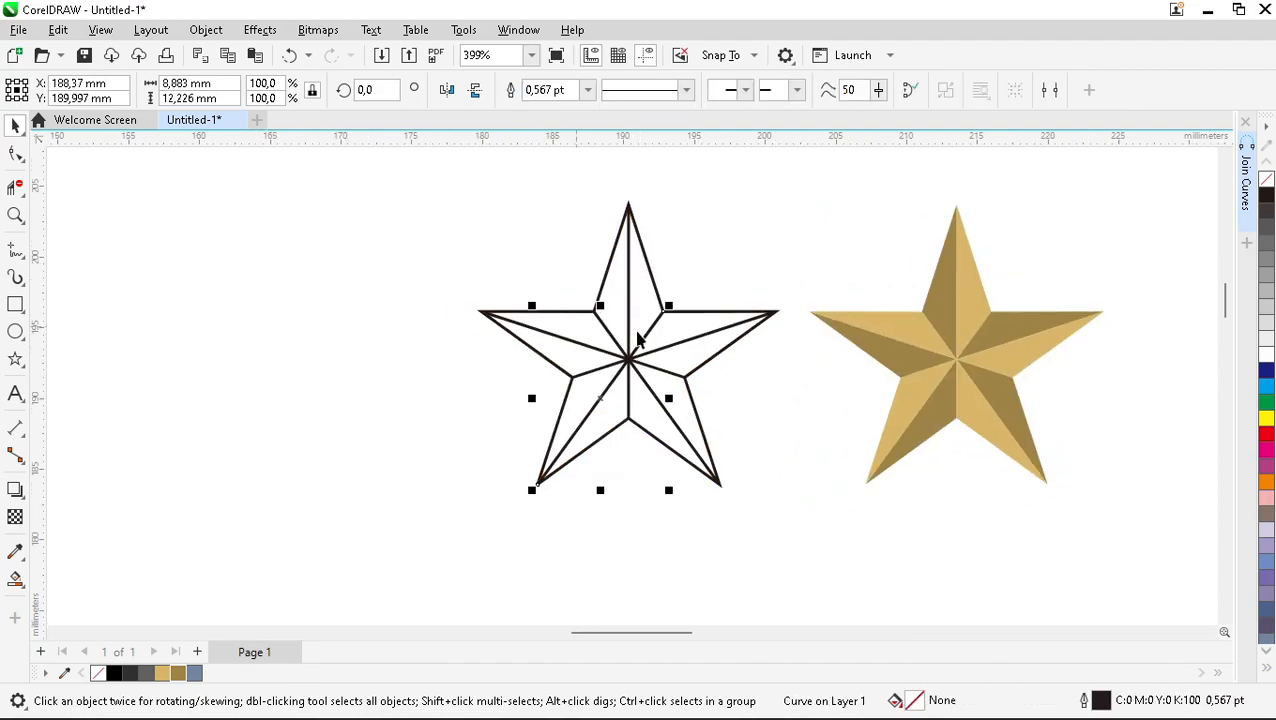
scroll(604, 322, "down", 2)
left_click_drag(473, 199, 777, 484)
key("Delete")
Center the gold star horizontally above the JUVENTUS lettering.
left_click(903, 388)
left_click(658, 578, "shift")
key("c")
left_click(822, 412)
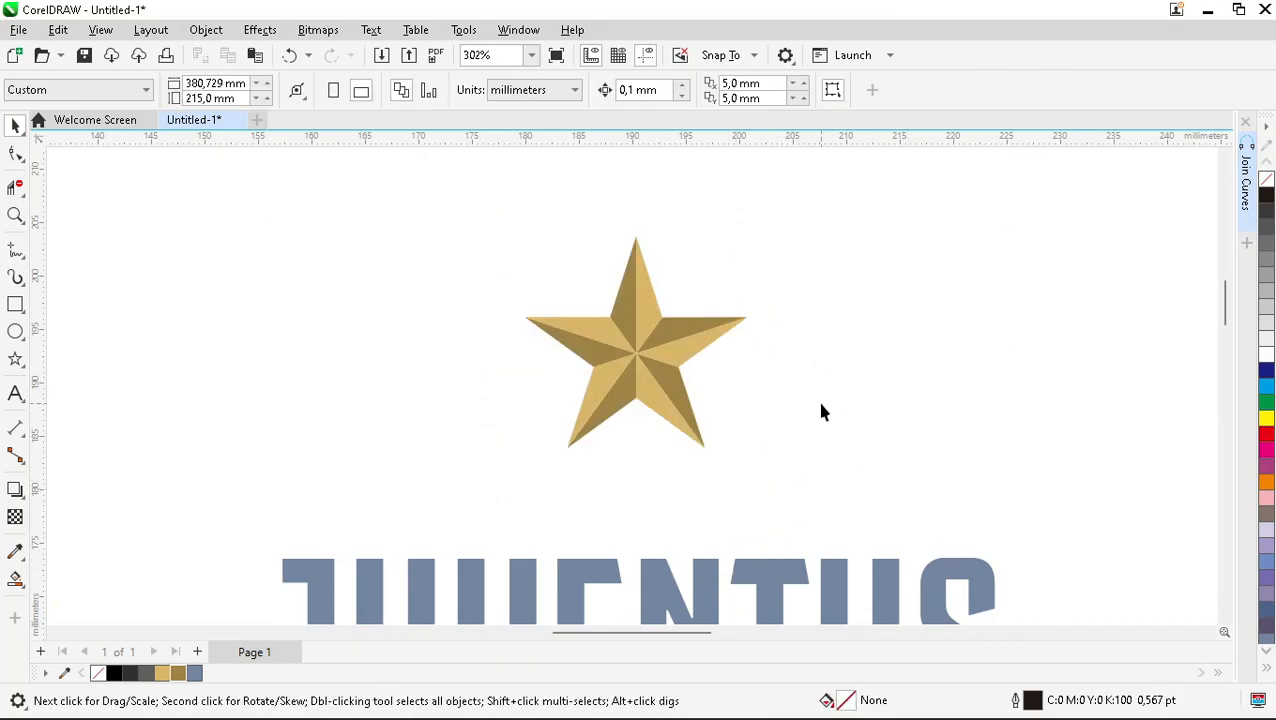
Fill the JUVENTUS lettering and the J strips with black, R0 G0 B0.
key("F4")
left_click(643, 339)
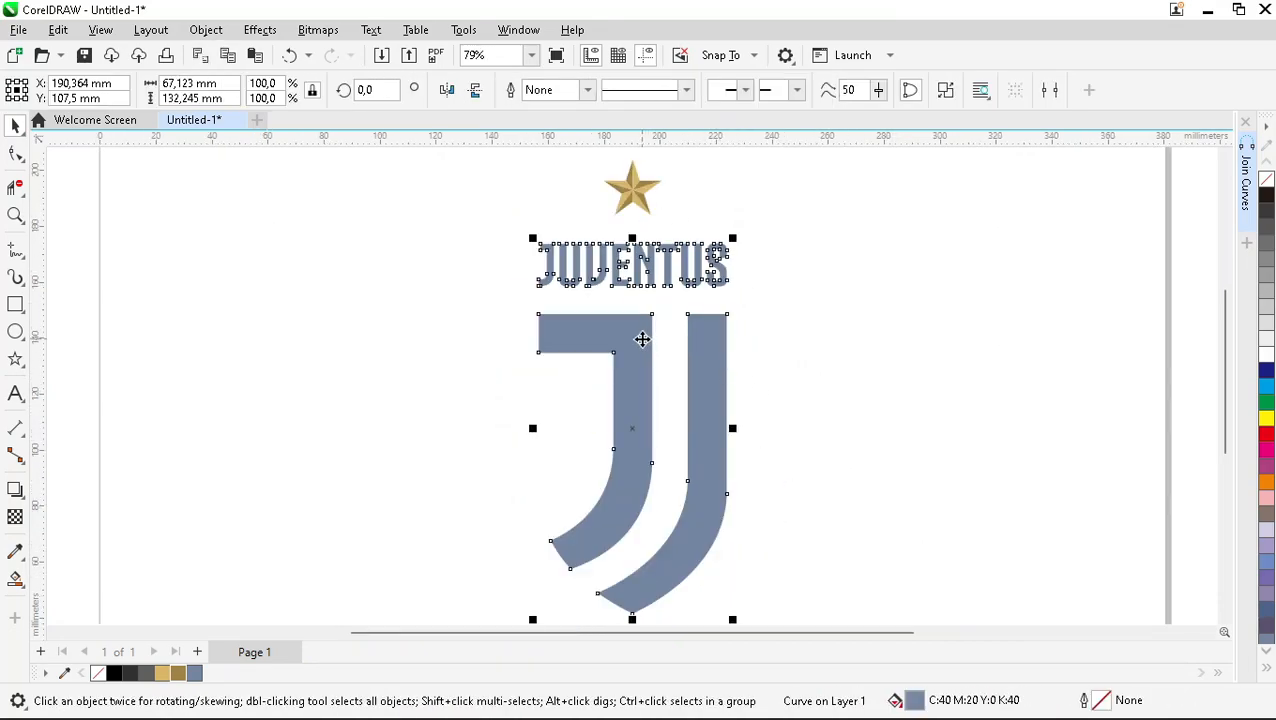
left_click(115, 673)
left_click(415, 437)
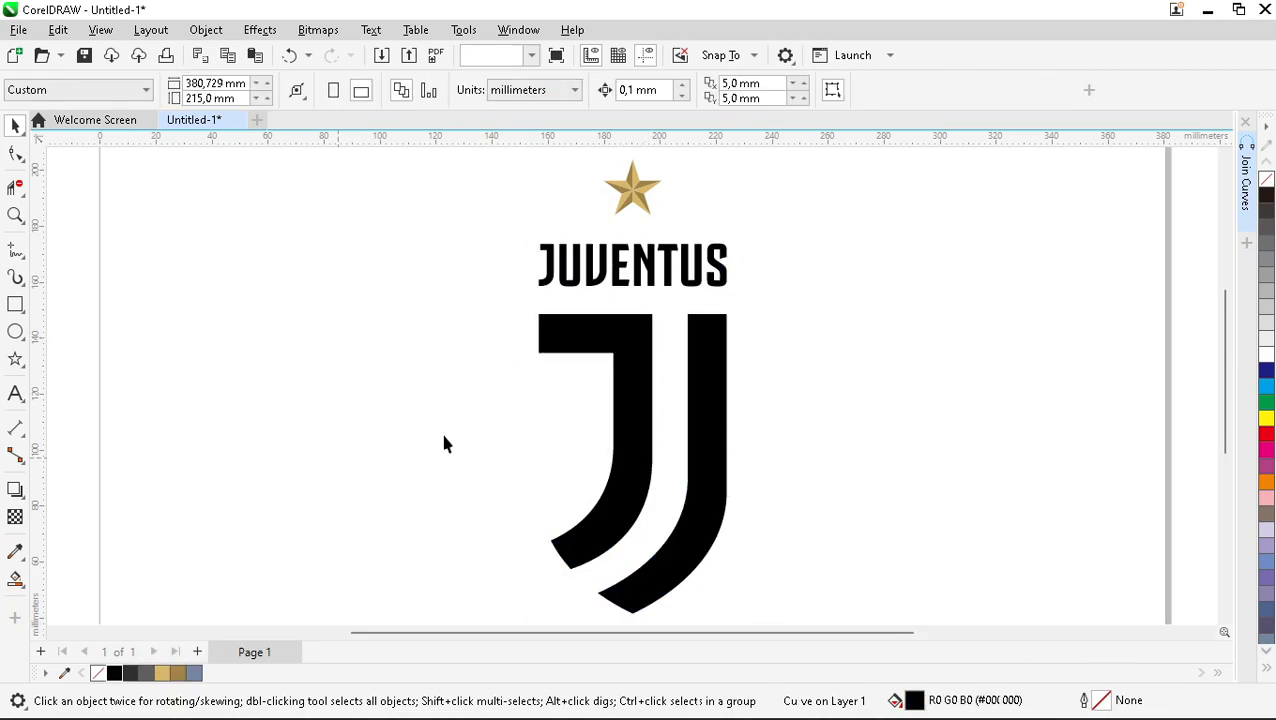
Place two copies of the gold star below the original, one toward each side of the logo.
left_click(638, 188)
scroll(640, 183, "up", 3)
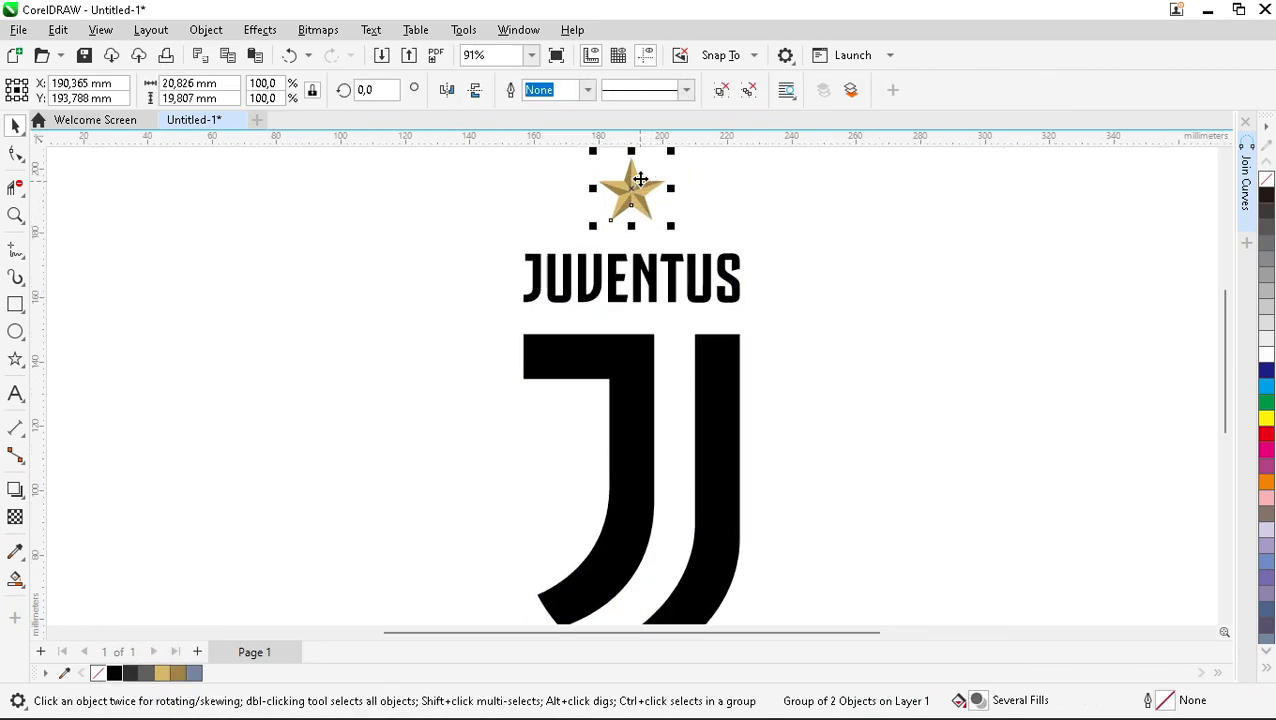
scroll(644, 215, "down", 1)
mouse_move(655, 228)
left_mouse_down()
mouse_move(706, 382)
mouse_move(758, 430)
mouse_move(514, 400)
left_mouse_up()
Align the tops of the two star copies with the middle star above the lettering.
left_click(630, 207, "shift")
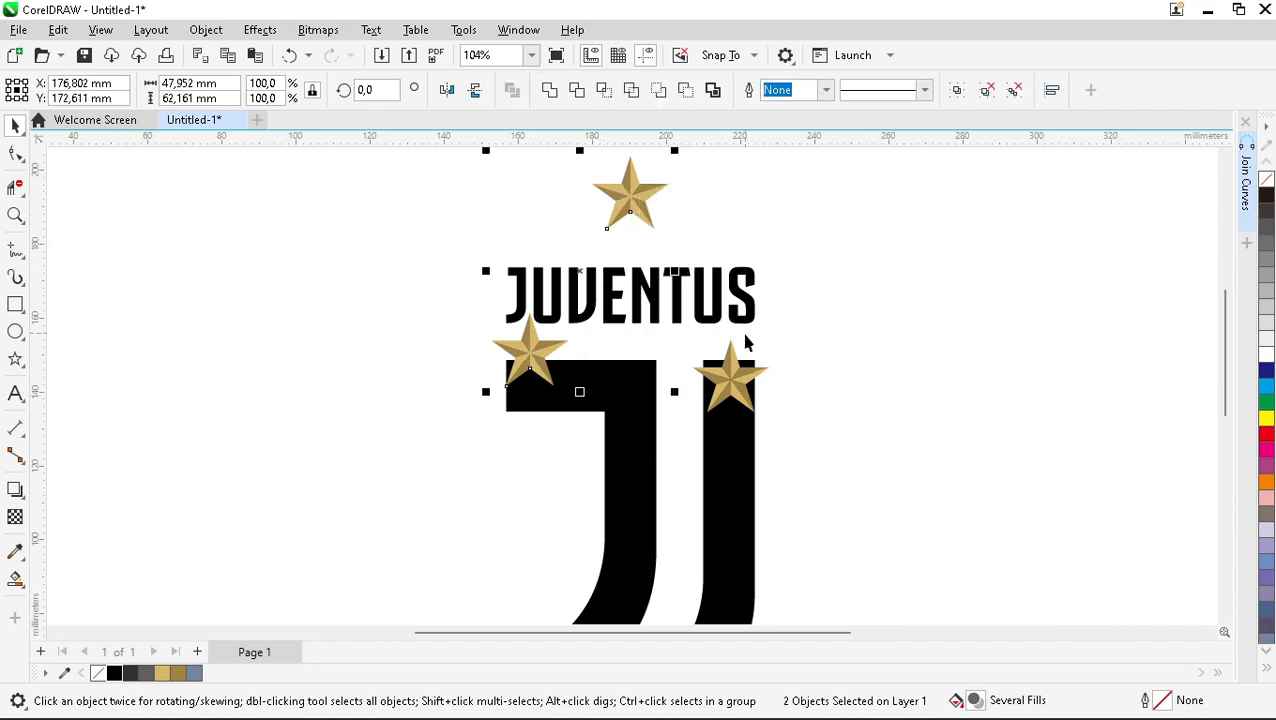
key("t")
left_click(735, 380)
left_click(623, 197, "shift")
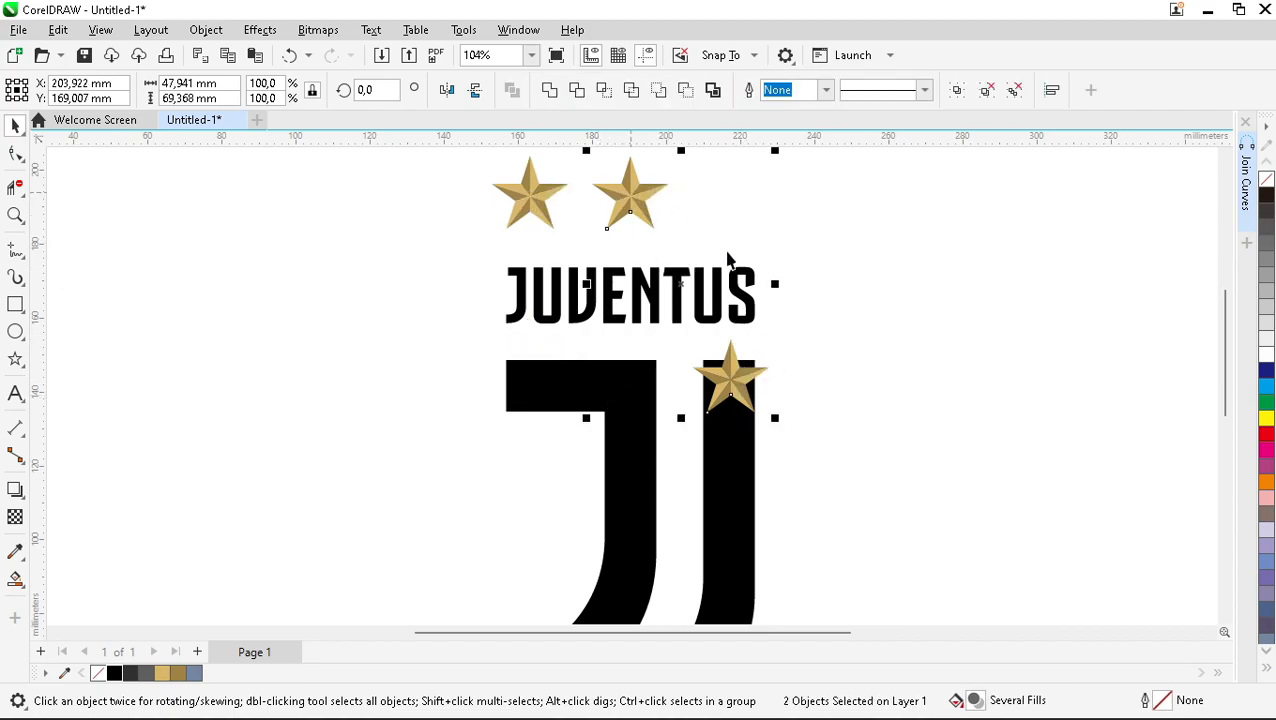
key("t")
left_click(841, 308)
Move the middle star straight up by about 4.6 mm above its neighbours.
scroll(638, 423, "down", 3)
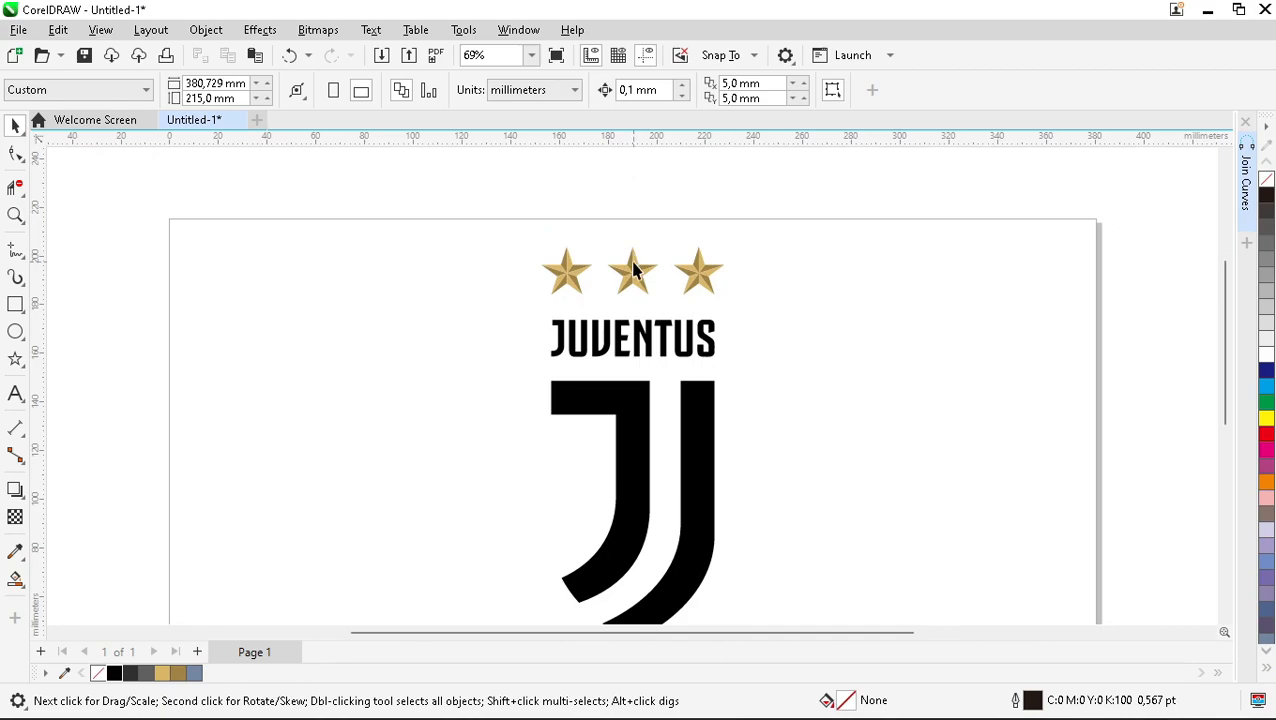
scroll(633, 270, "up", 4)
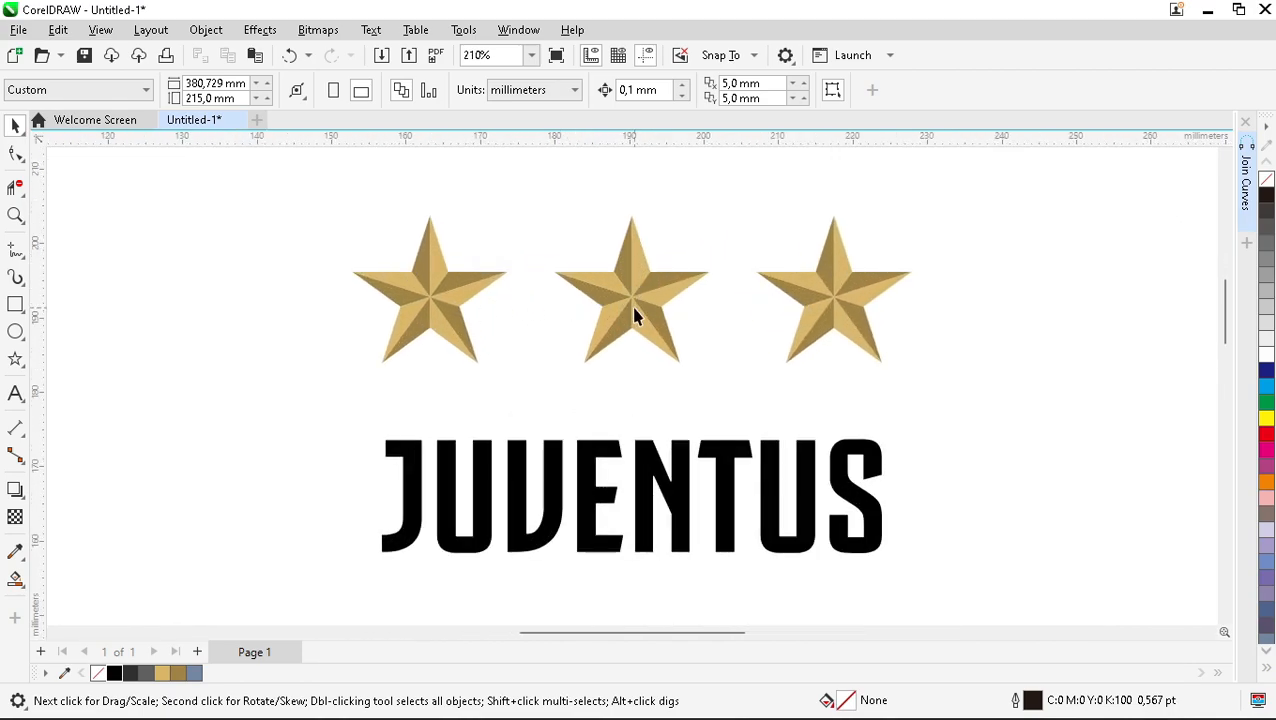
left_click(613, 307)
scroll(638, 308, "up", 2)
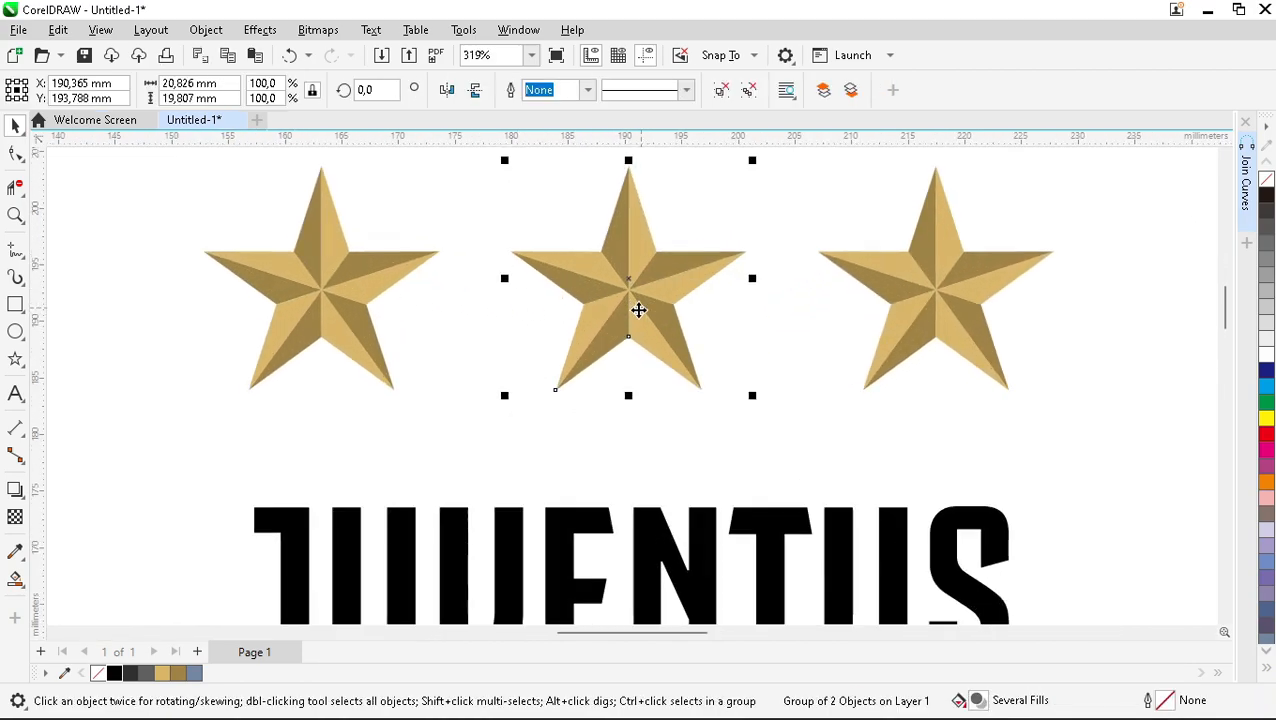
left_click_drag(634, 320, 632, 262)
scroll(645, 290, "down", 4)
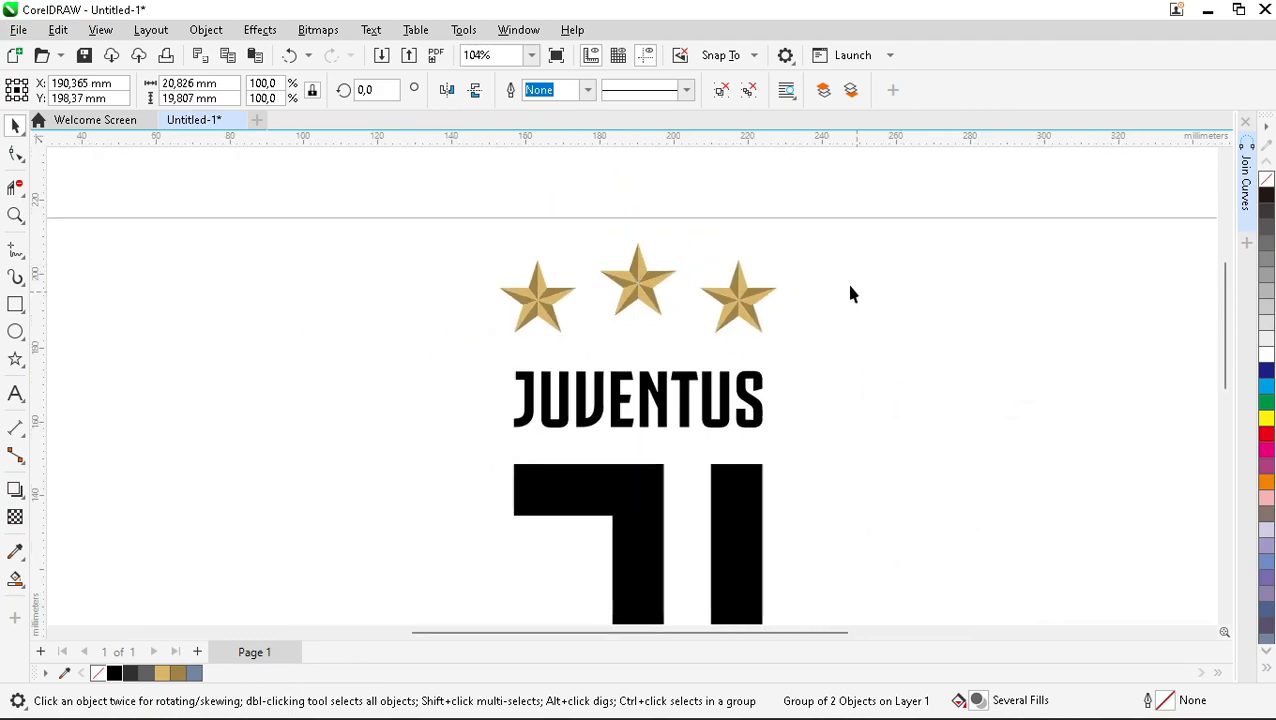
left_click(856, 291)
Copy the black lettering and J symbol, without stars, to the left side of the page.
scroll(653, 228, "down", 2)
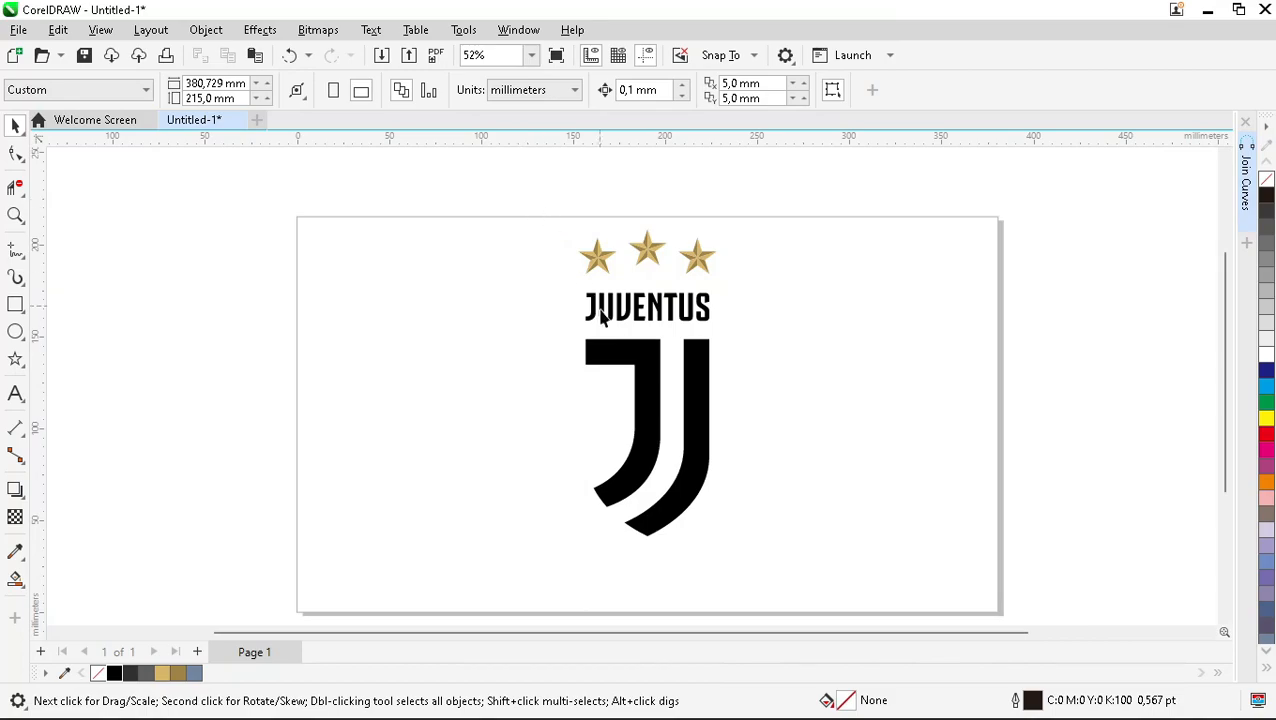
left_click(636, 376)
left_click_drag(653, 430, 404, 428)
left_click(535, 254)
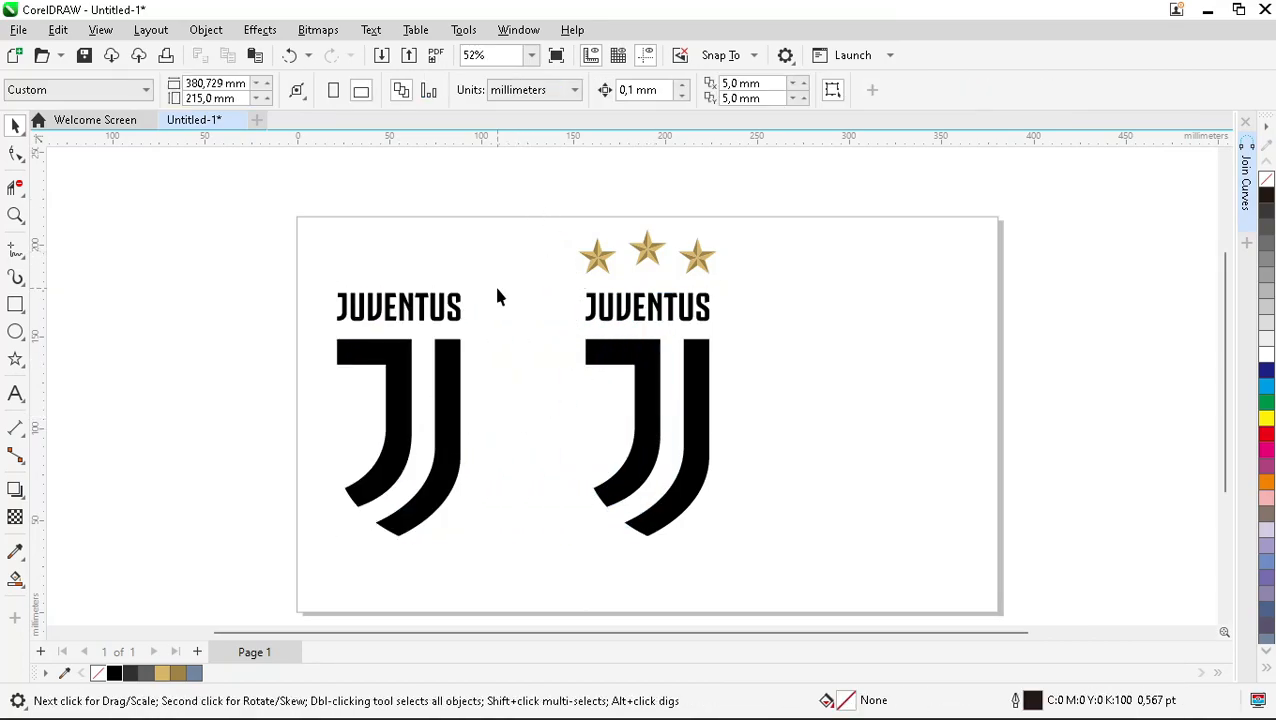
Create a page-sized rectangle and a narrower copy of it, about 221 mm wide, over the page's right part.
double_click(15, 306)
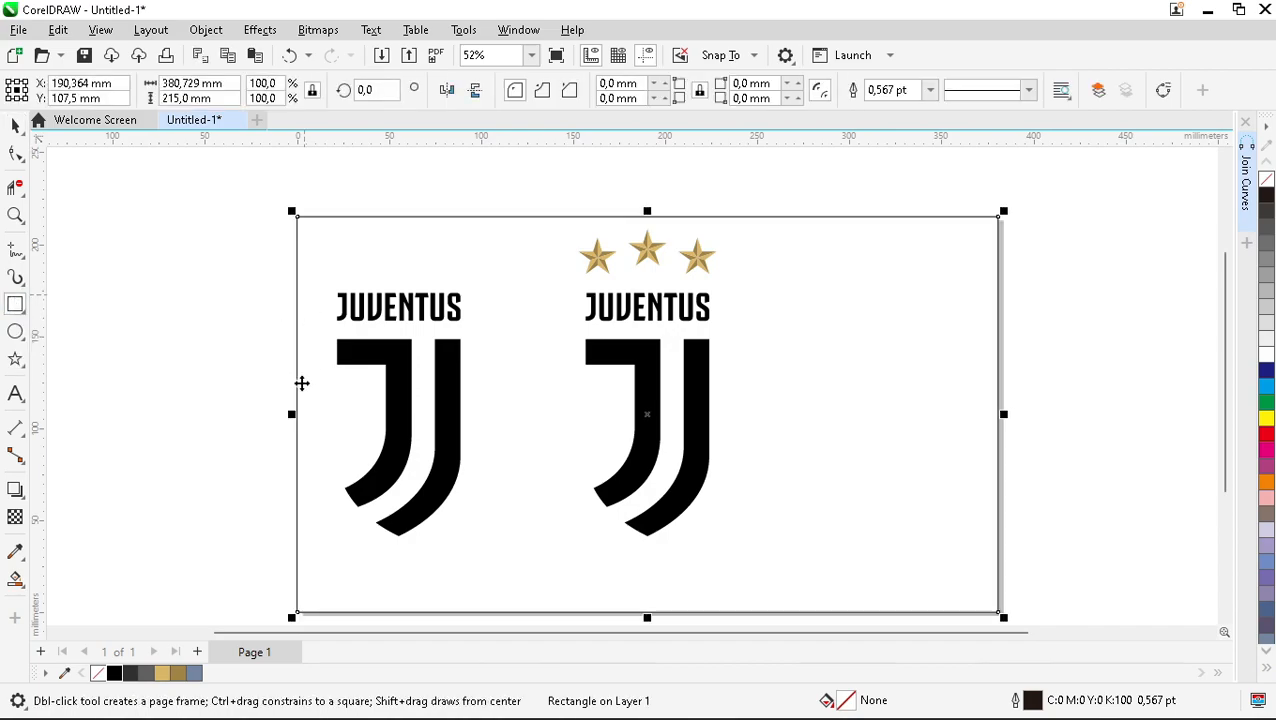
key("space")
left_click_drag(291, 413, 586, 413)
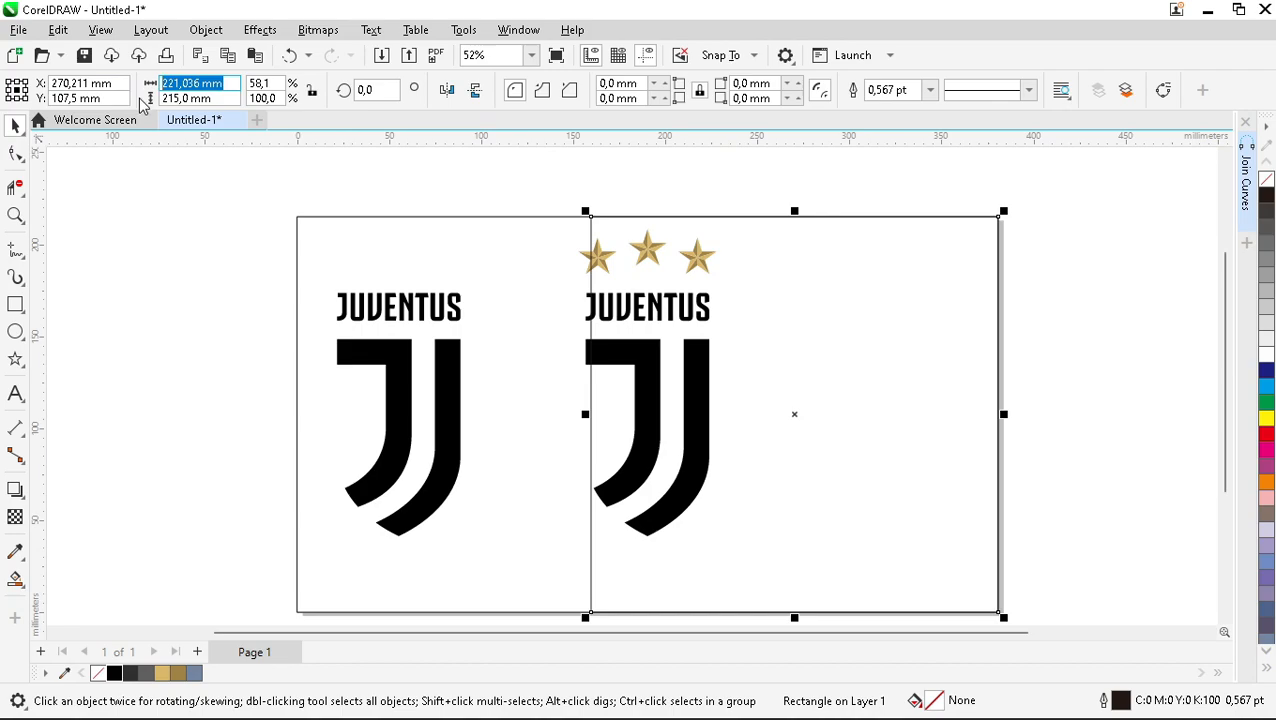
Set the narrower rectangle's width to 215 mm and align it to the page rectangle's right edge.
type("215")
key("Return")
left_click(523, 267, "shift")
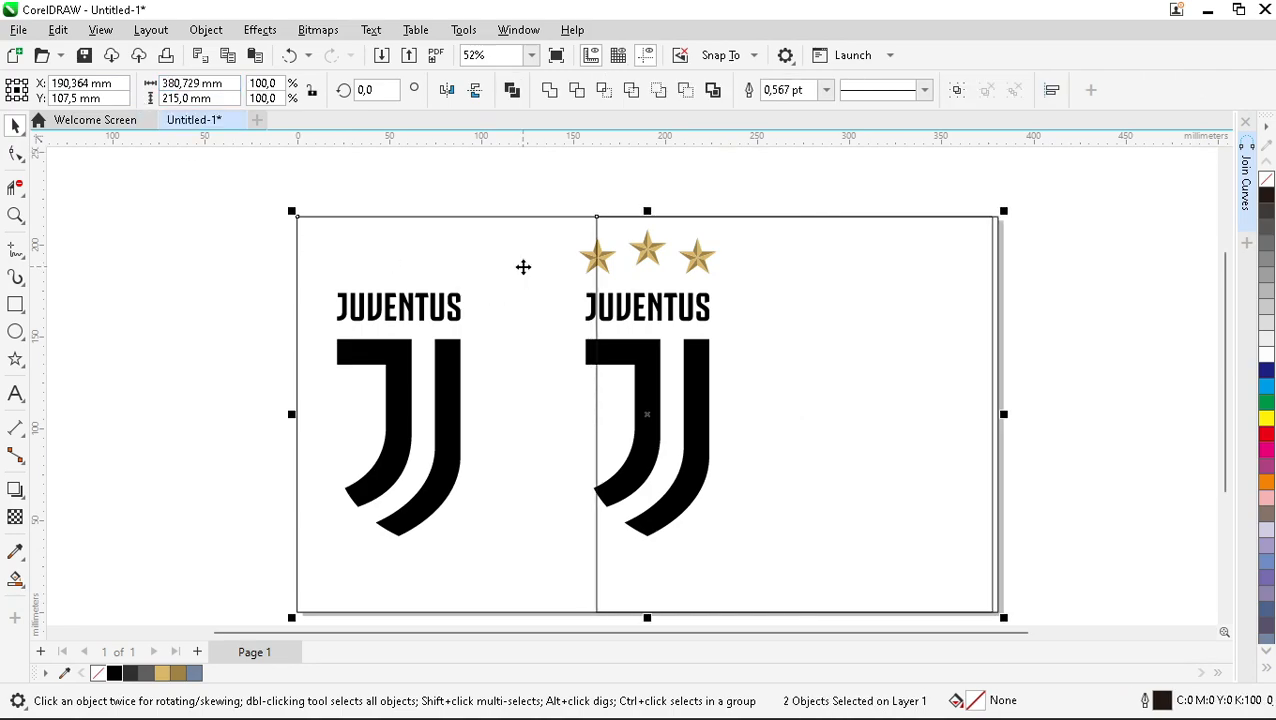
key("r")
left_click(564, 178)
Group the starred logo and center it horizontally and vertically in the right-hand square.
left_click_drag(515, 174, 776, 566)
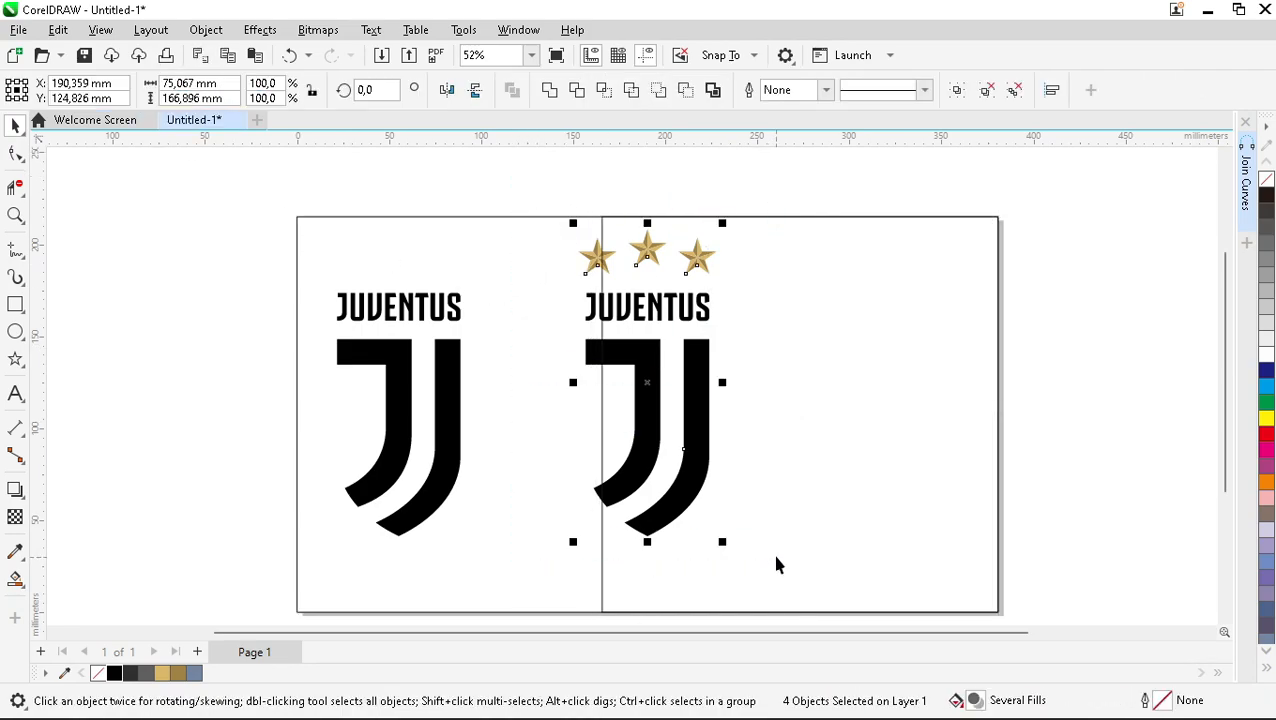
key("ctrl+g")
left_click(810, 418, "shift")
key("c")
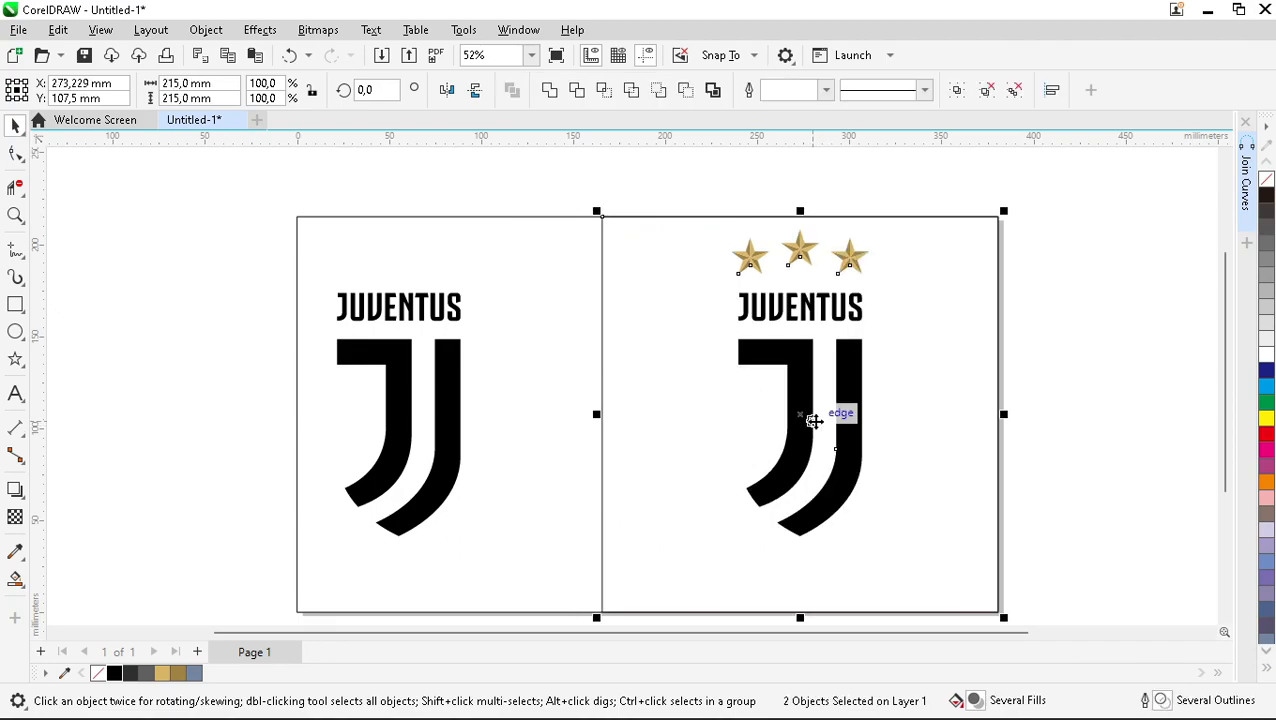
key("e")
left_click(1057, 376)
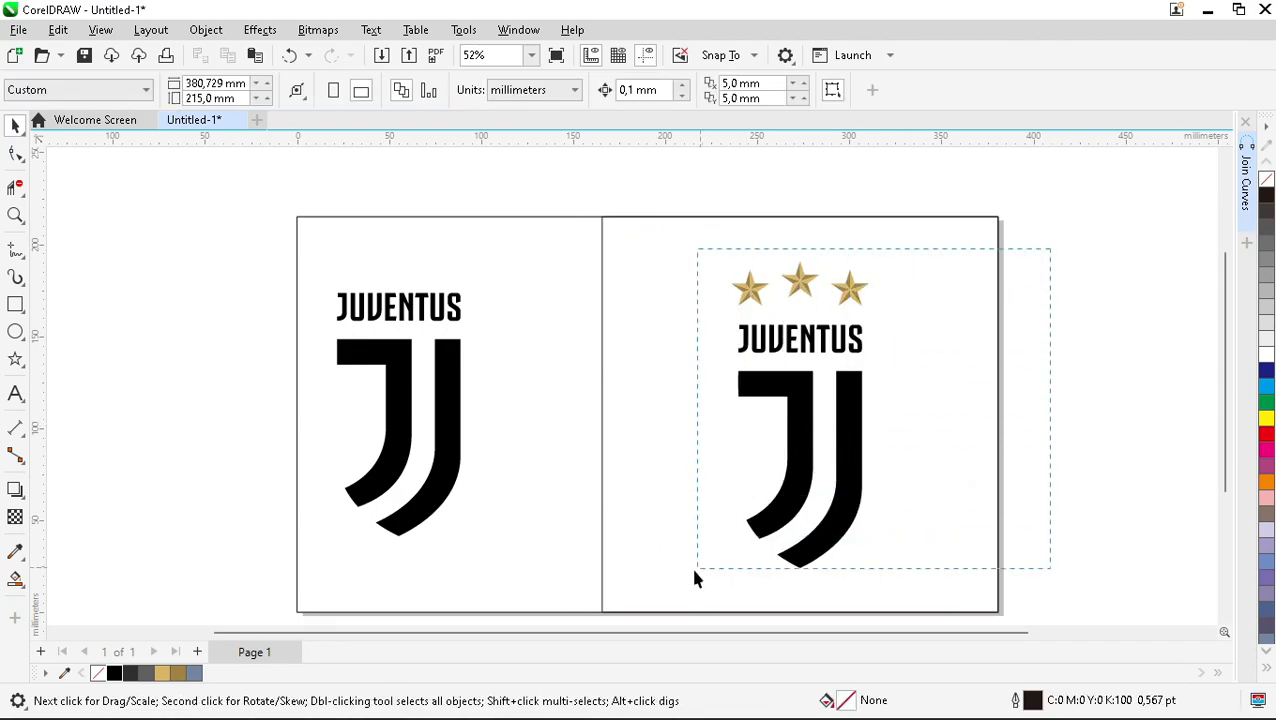
Flip the right-hand square over its left edge and narrow it to a full-height rectangle about 116 mm wide.
left_click_drag(703, 572, 671, 572)
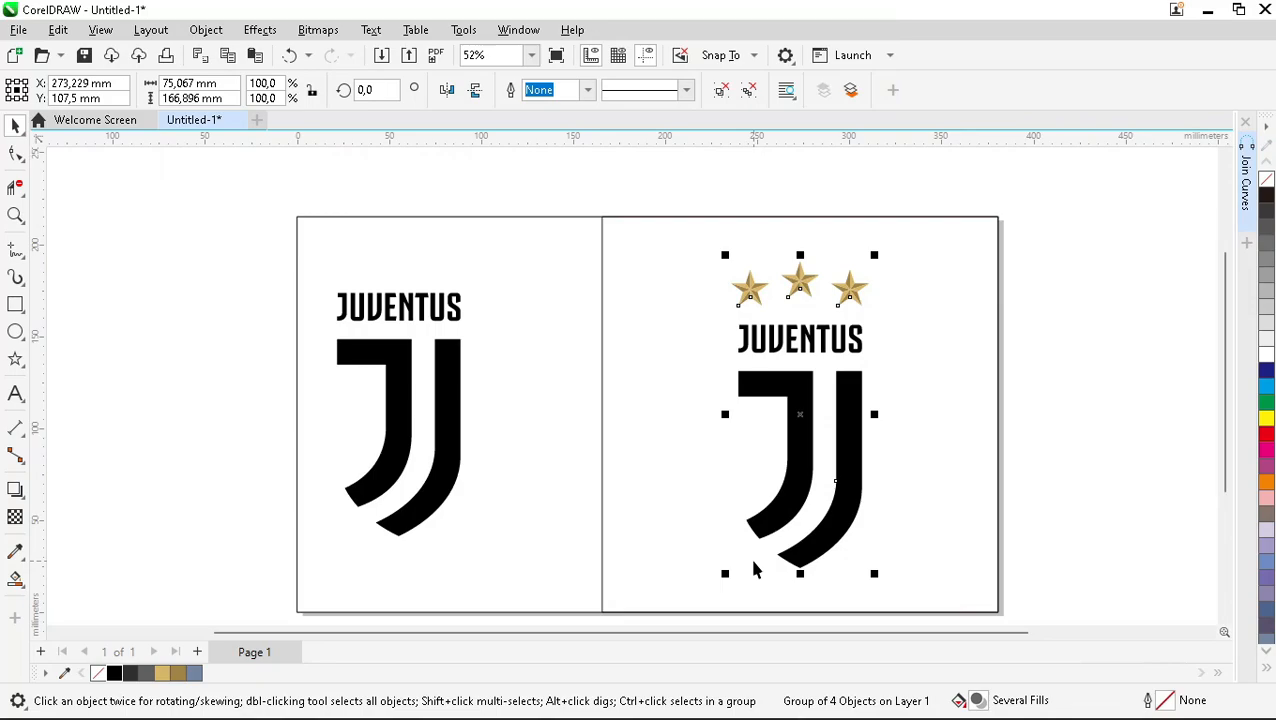
left_click(560, 404)
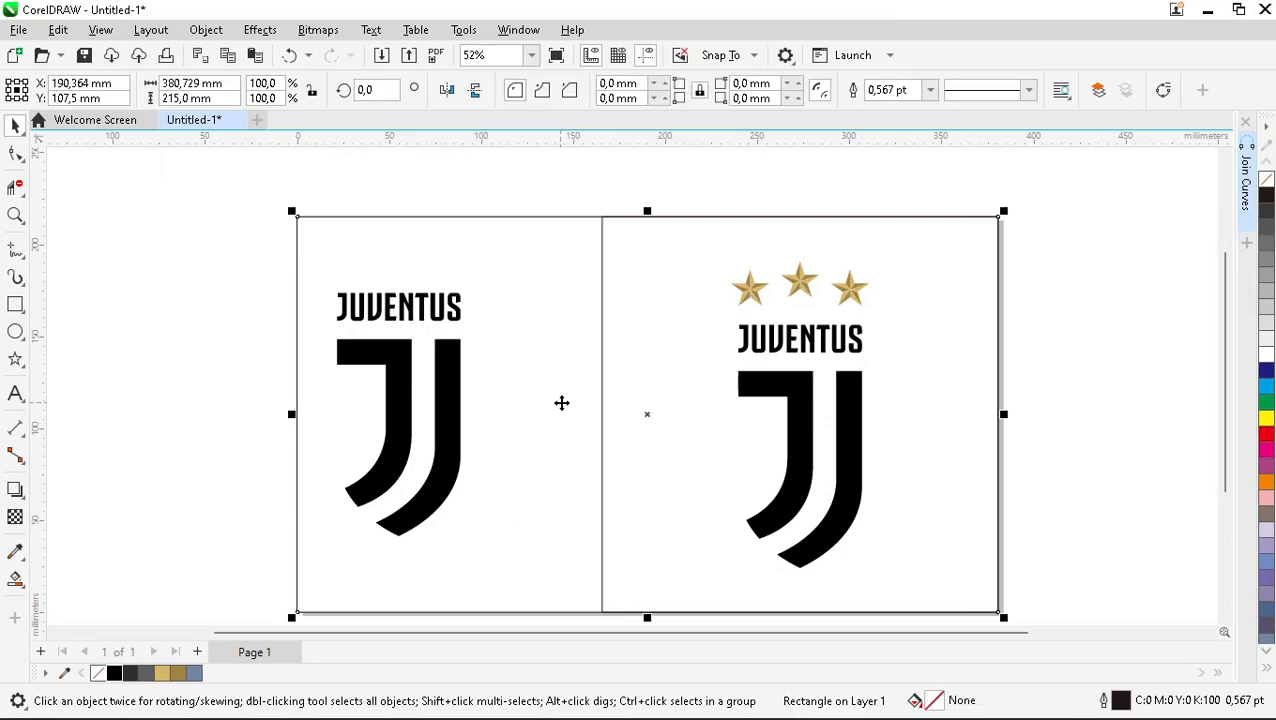
left_click(950, 448)
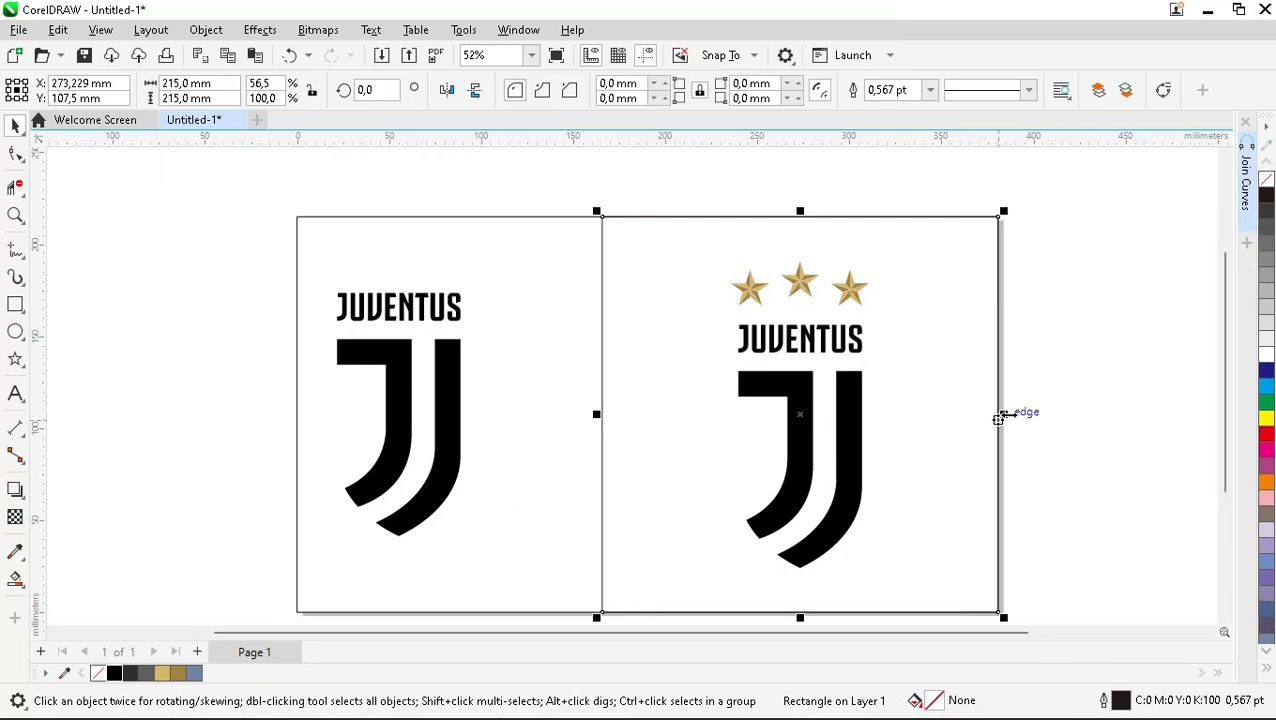
left_click_drag(1001, 416, 400, 252)
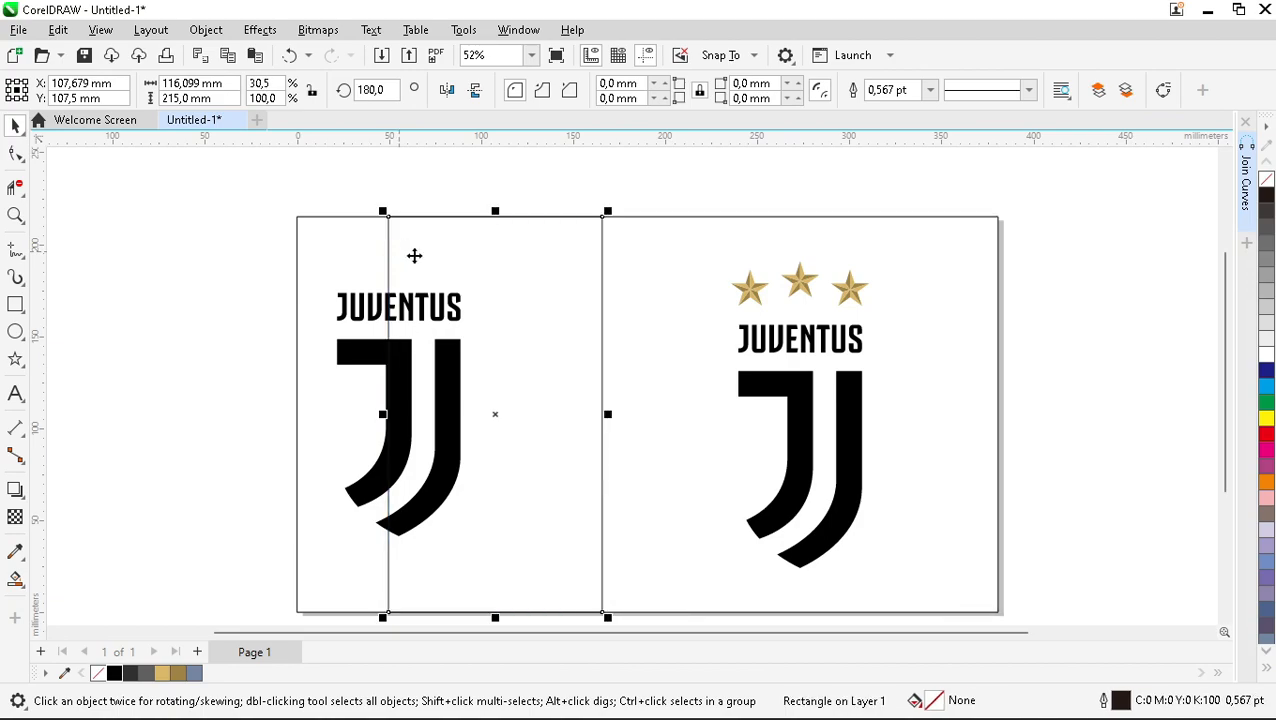
Center the plain black logo horizontally in the narrow rectangle.
left_click(354, 355)
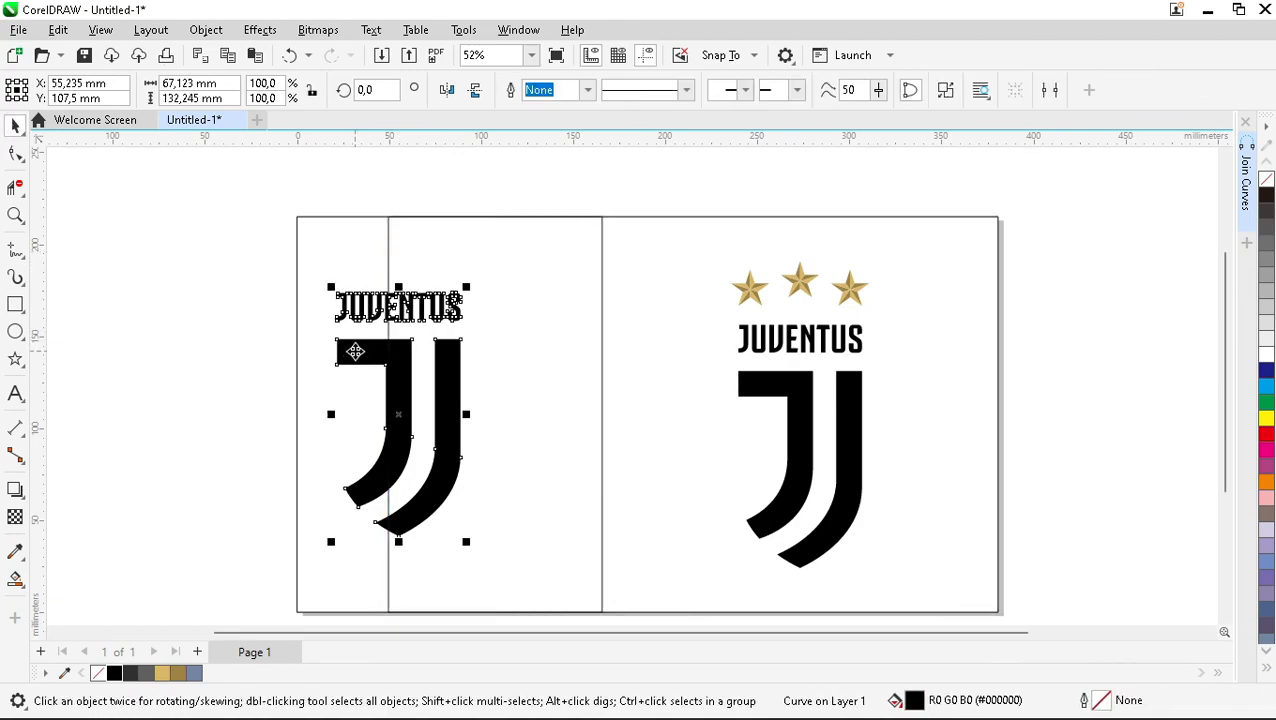
left_click(598, 388, "shift")
key("c")
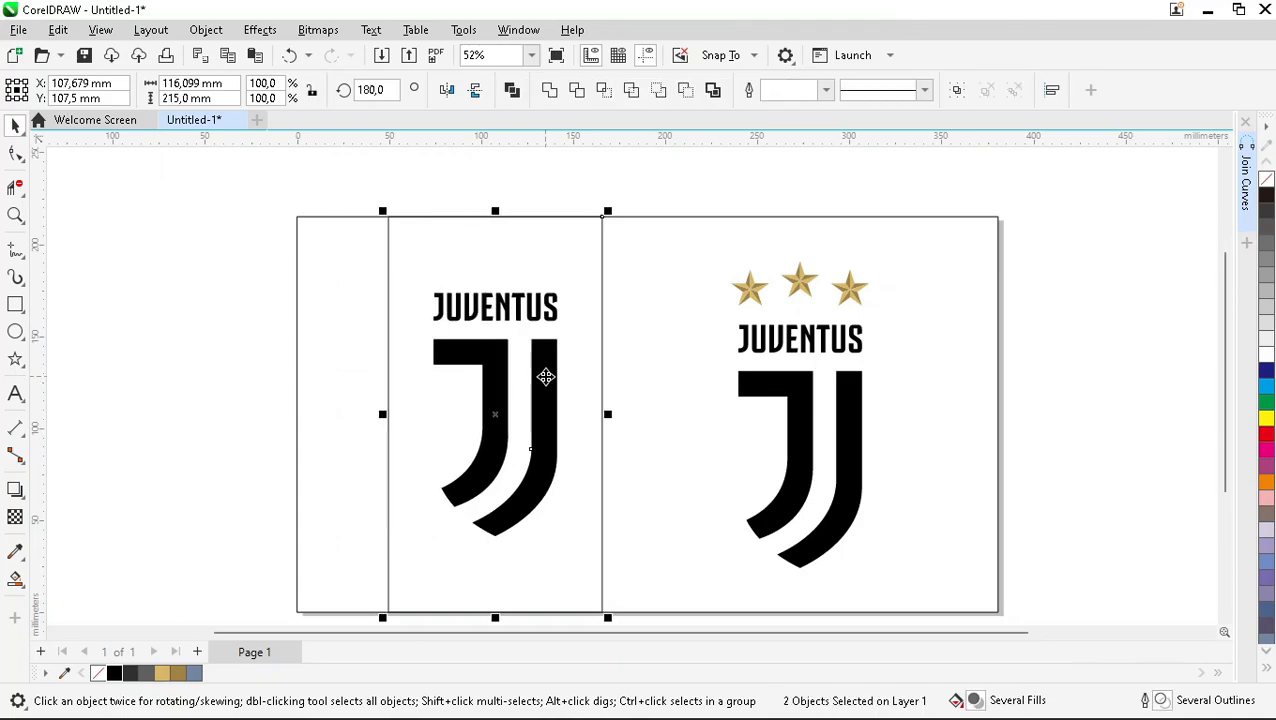
left_click(200, 350)
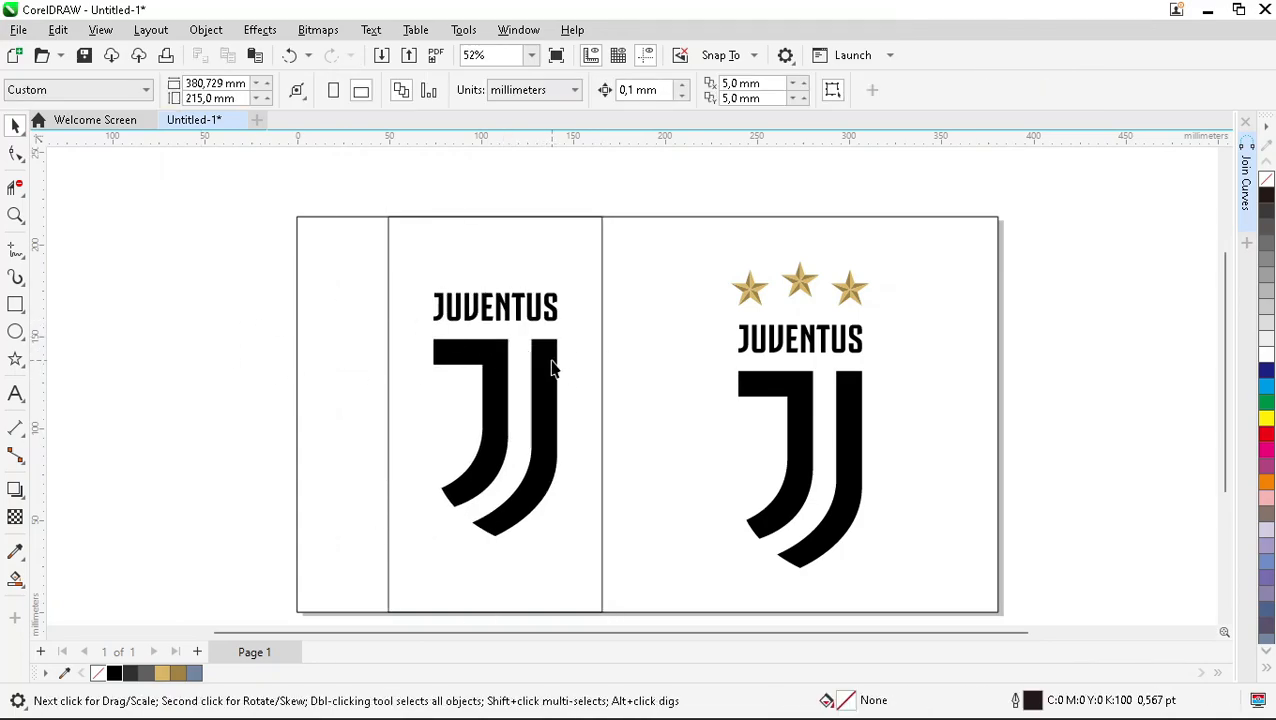
Give the plain logo a vertical linear gradient fill from dark grey at its top to black at its bottom.
left_click(465, 360)
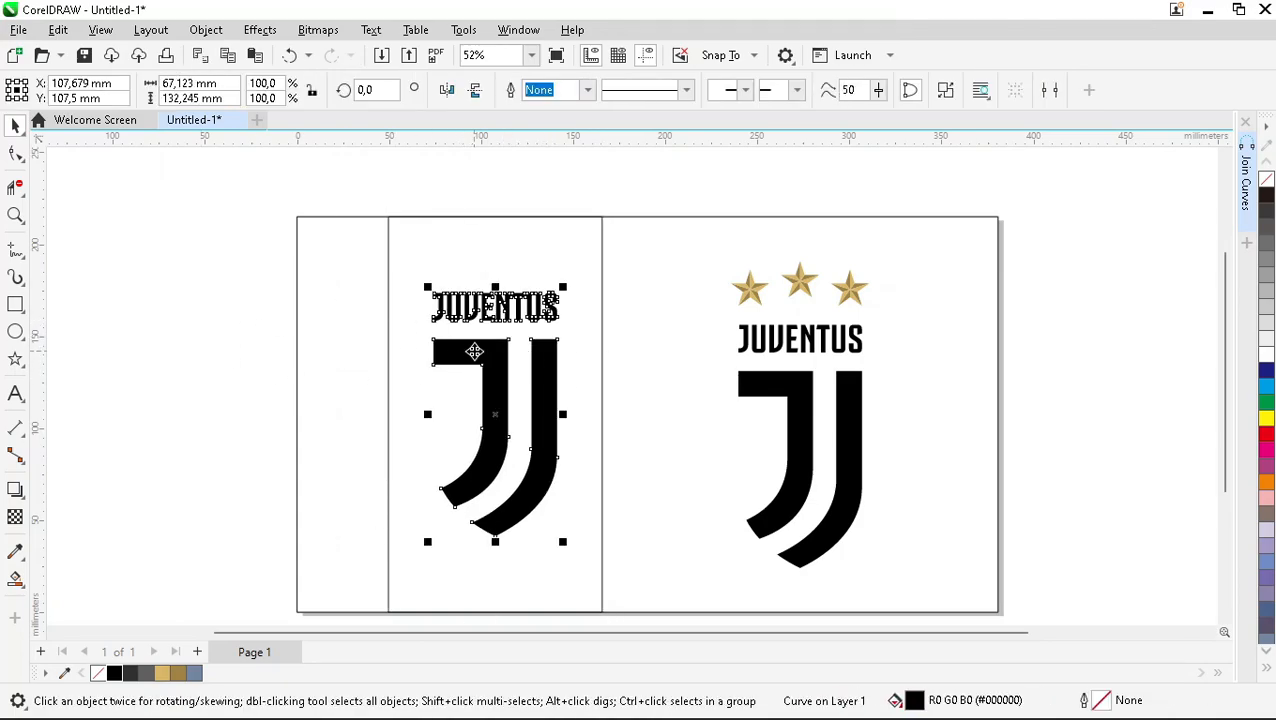
left_click(26, 590)
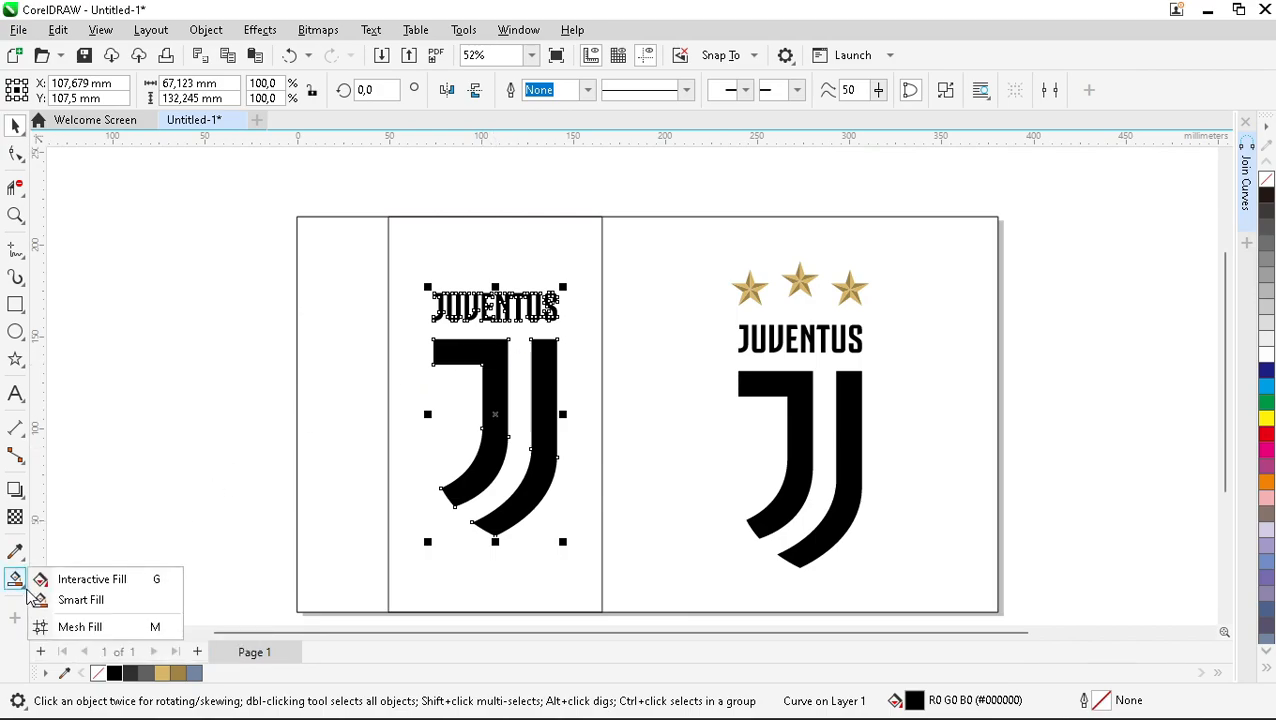
left_click(50, 580)
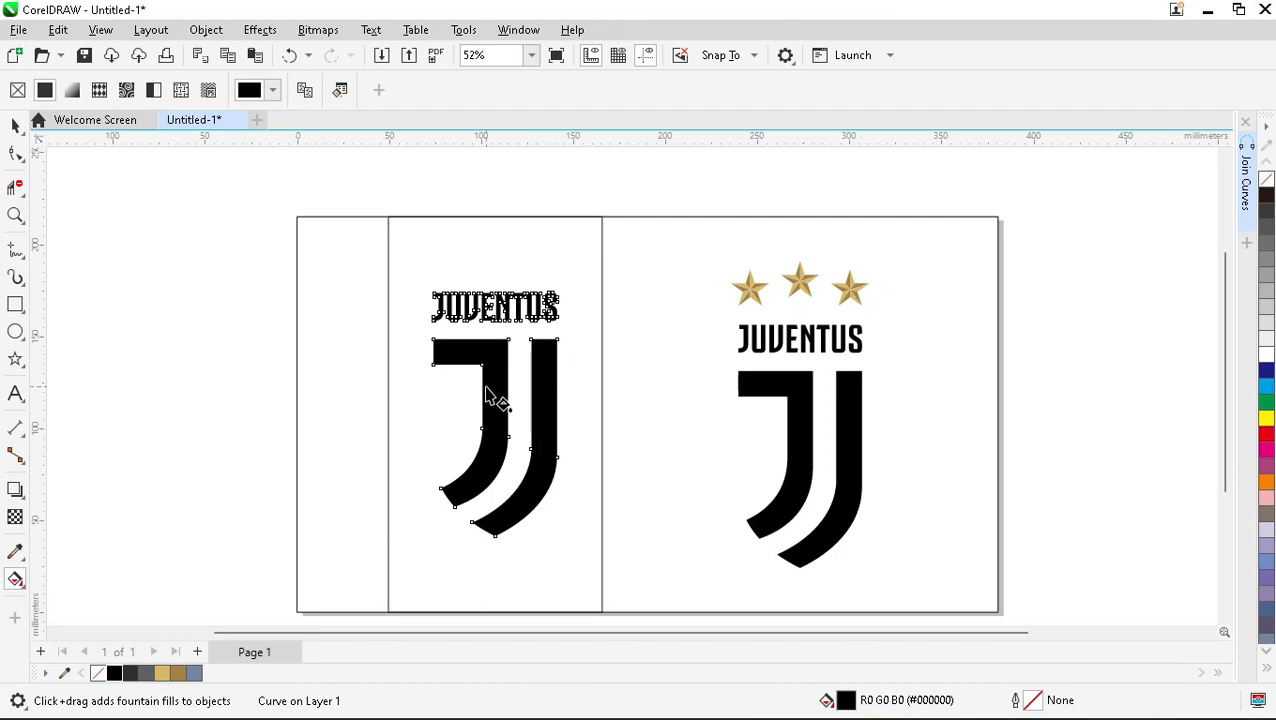
left_click_drag(495, 289, 497, 537)
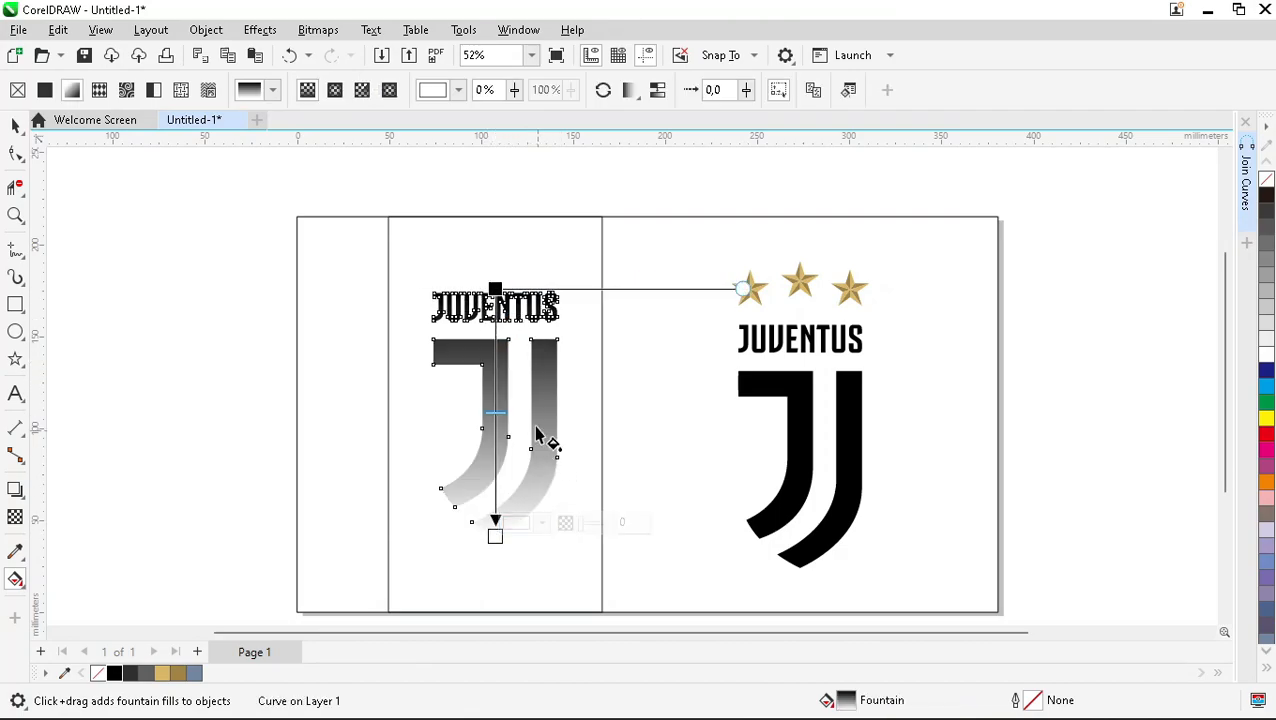
left_click(496, 291)
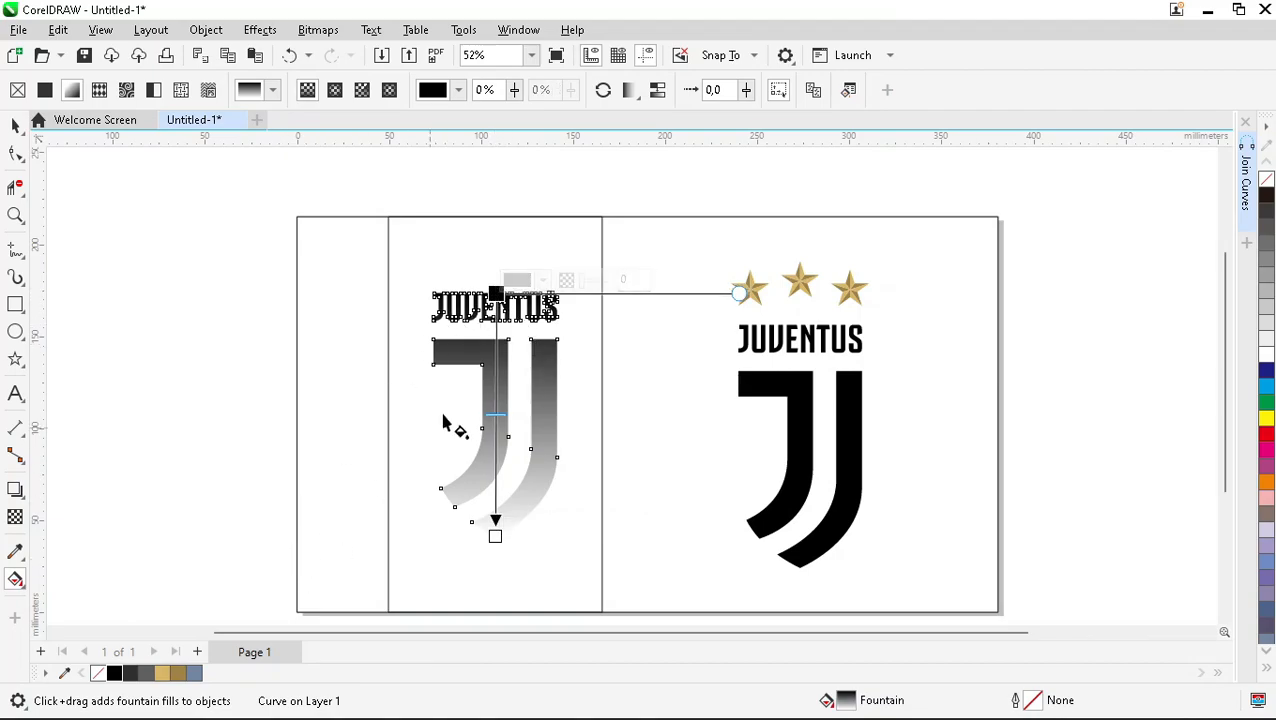
left_click(147, 675)
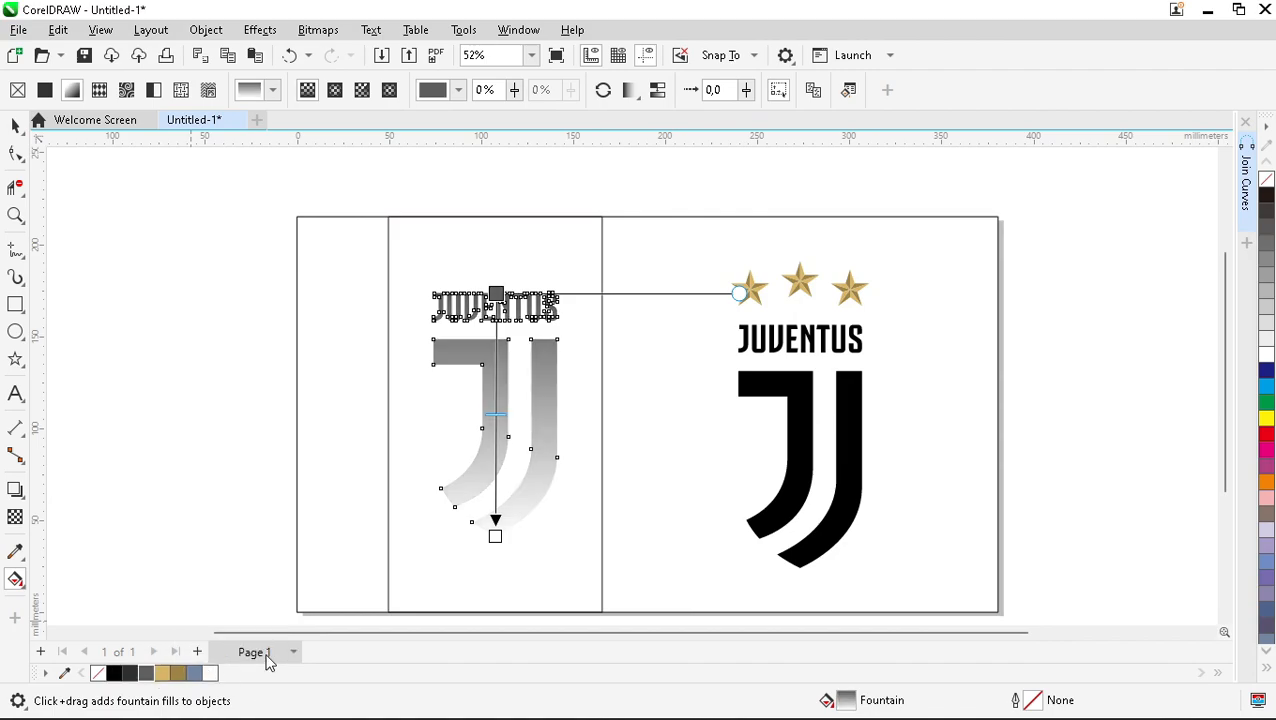
left_click(497, 537)
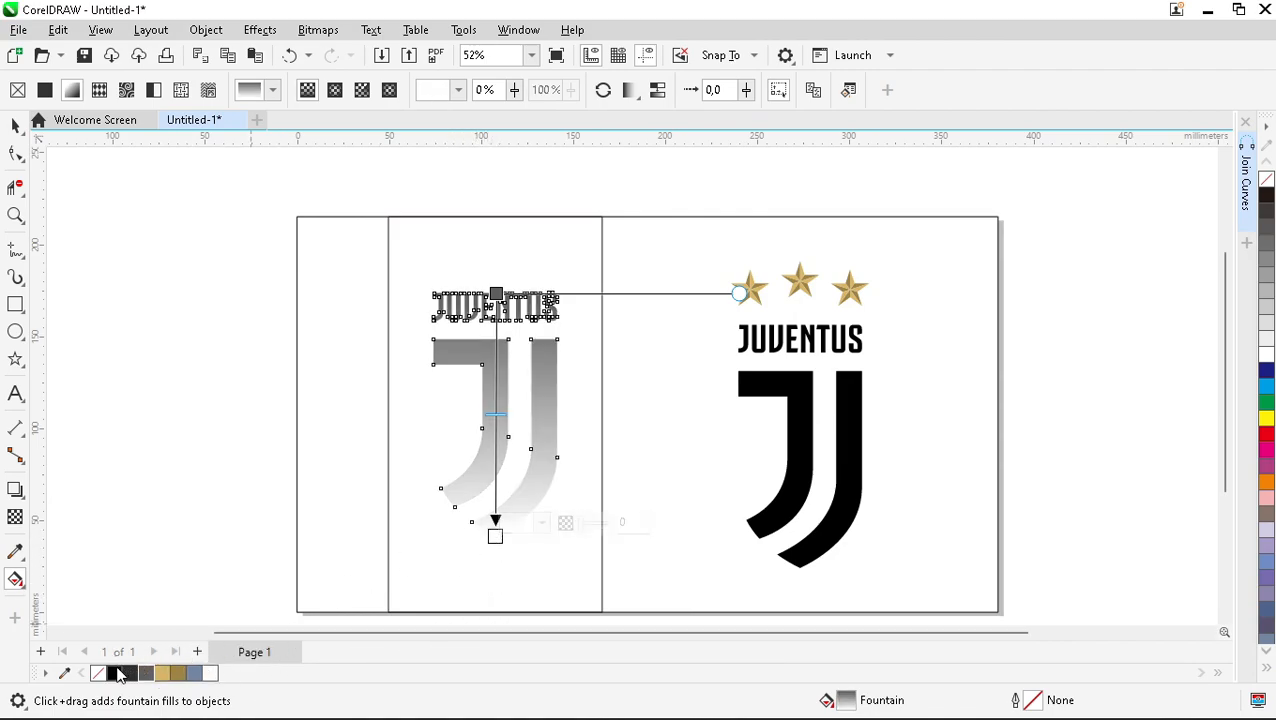
left_click(116, 673)
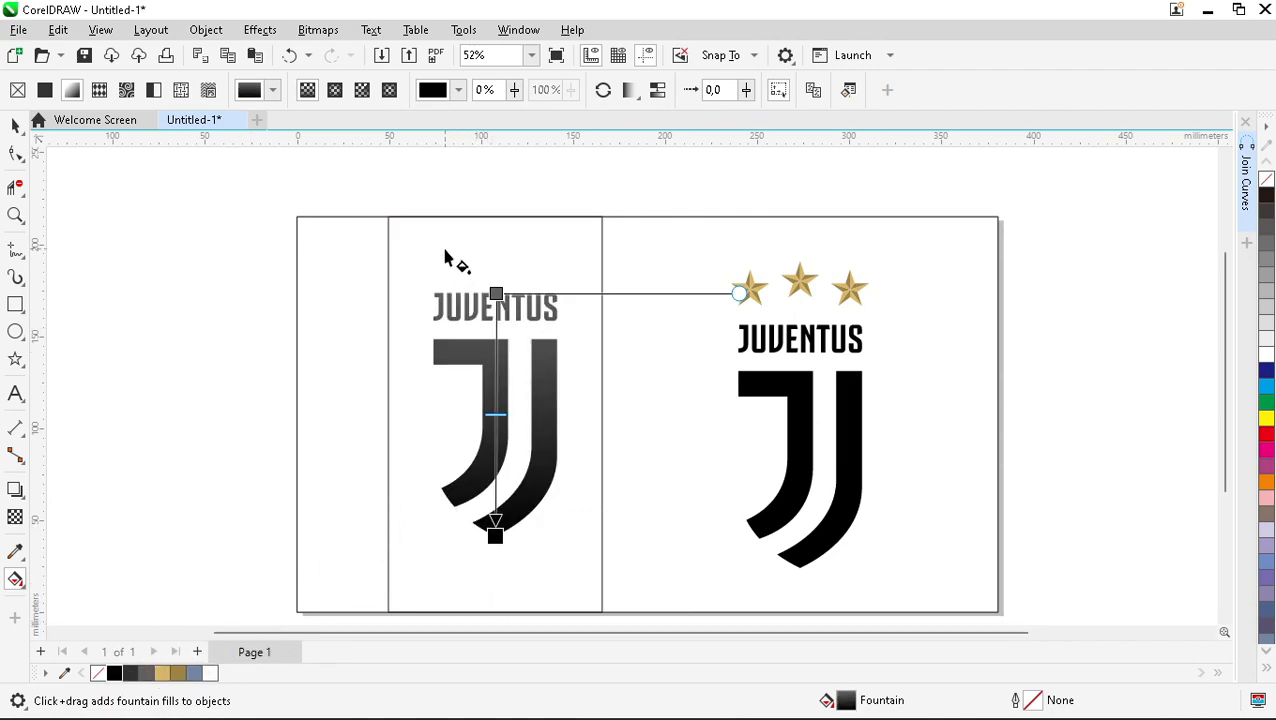
Fill the narrow rectangle with a diagonal linear gradient from dark grey at its upper-left corner to black at its lower-right corner.
left_click(447, 258)
left_click_drag(388, 218, 601, 612)
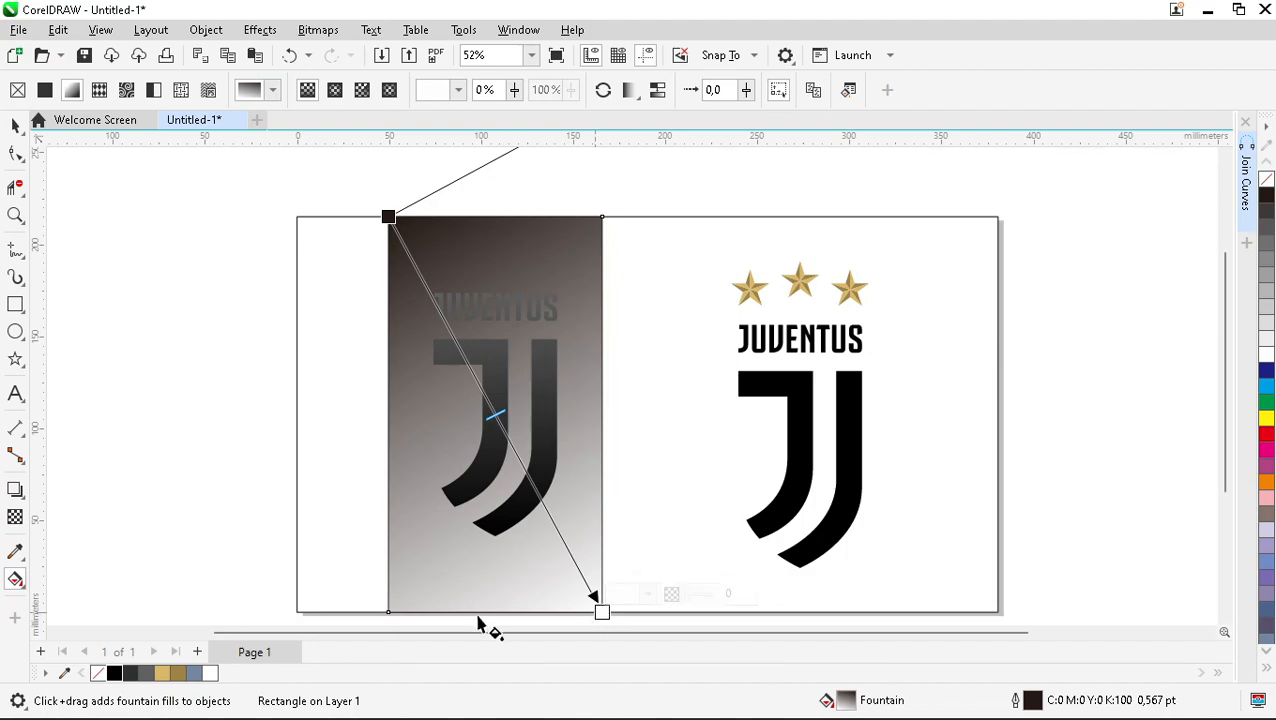
left_click(114, 675)
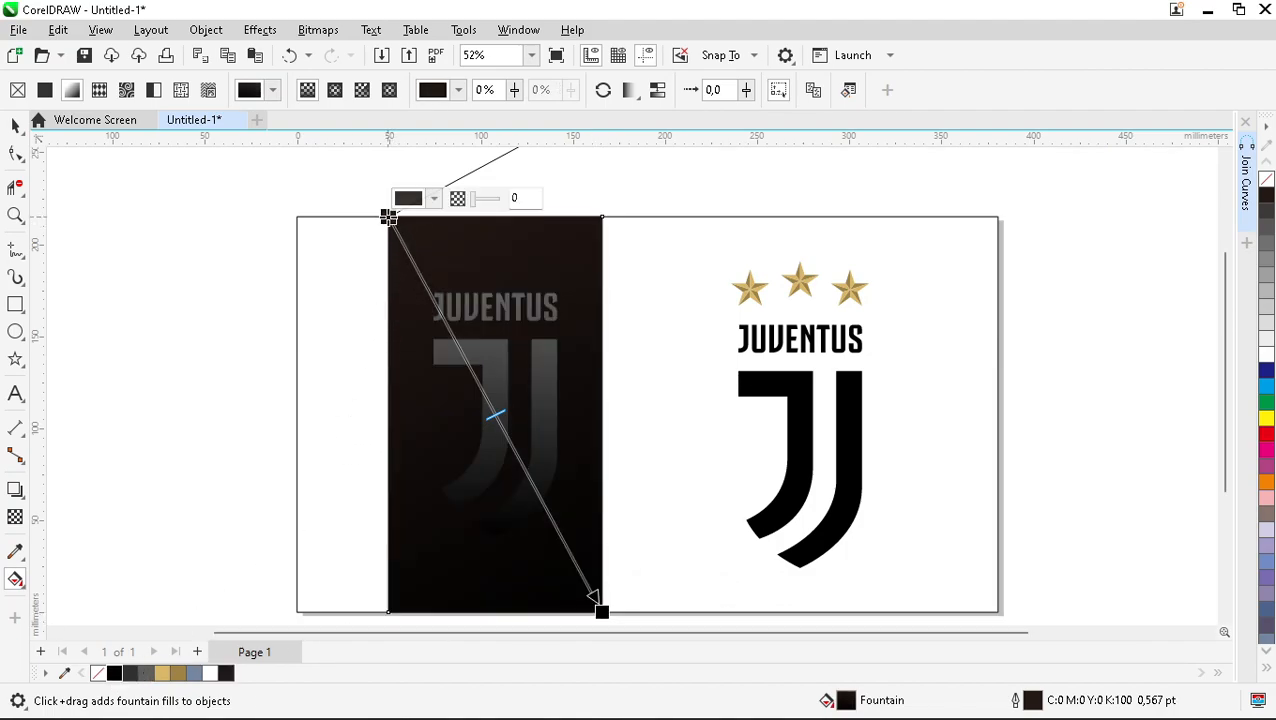
left_click(148, 670)
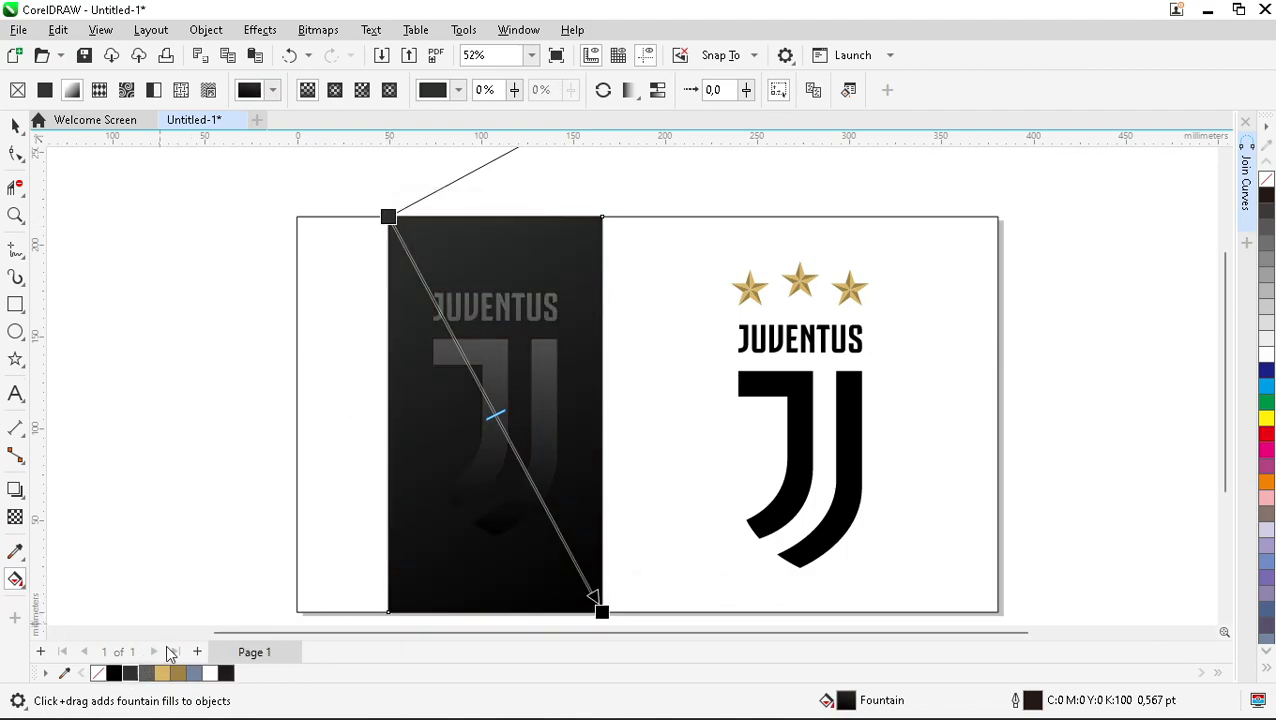
key("space")
left_click(280, 285)
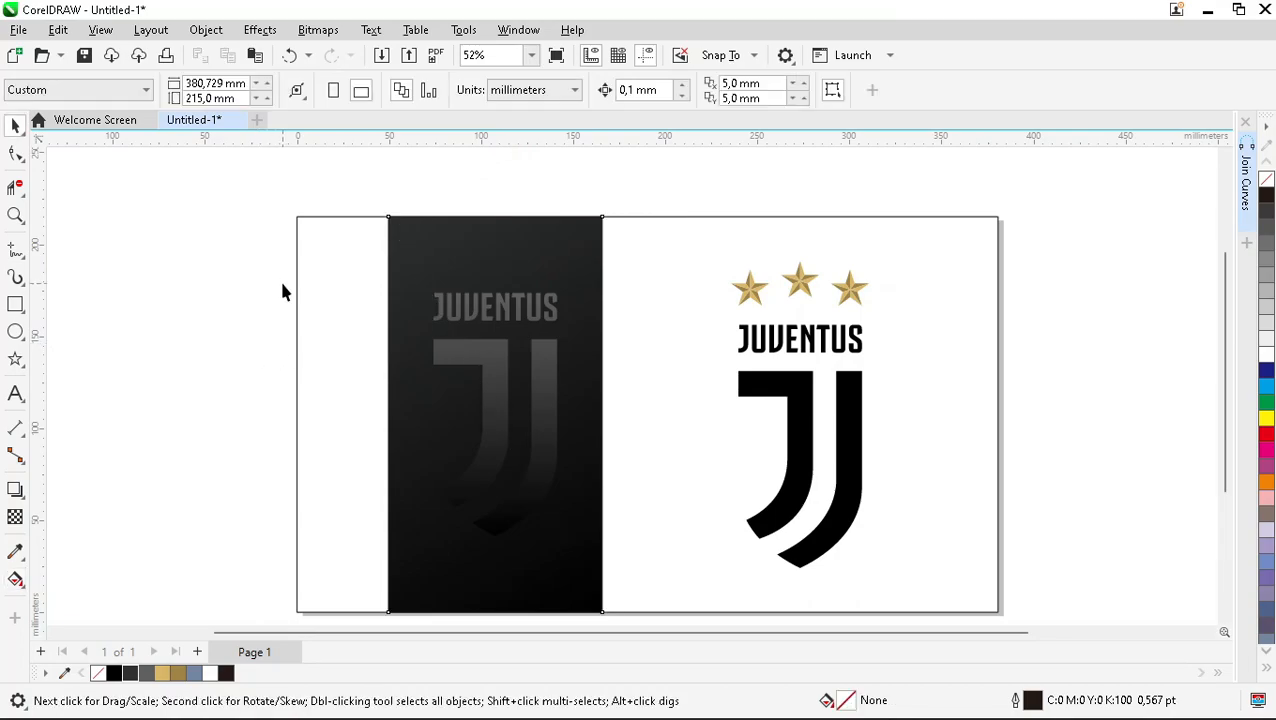
Remove the outline from the dark gradient rectangle and from the page-sized rectangle.
left_click(404, 260)
left_click(929, 90)
left_click(872, 106)
left_click(698, 268)
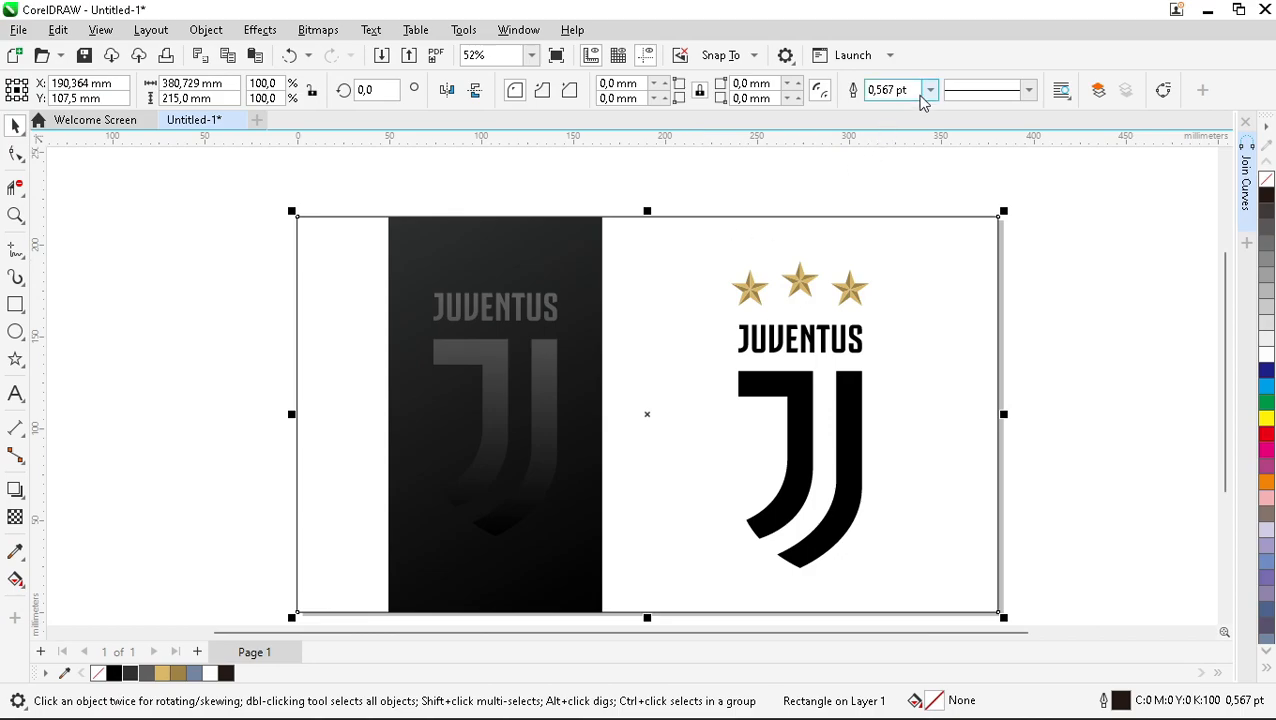
left_click(704, 194)
left_click(635, 219)
left_click(487, 191)
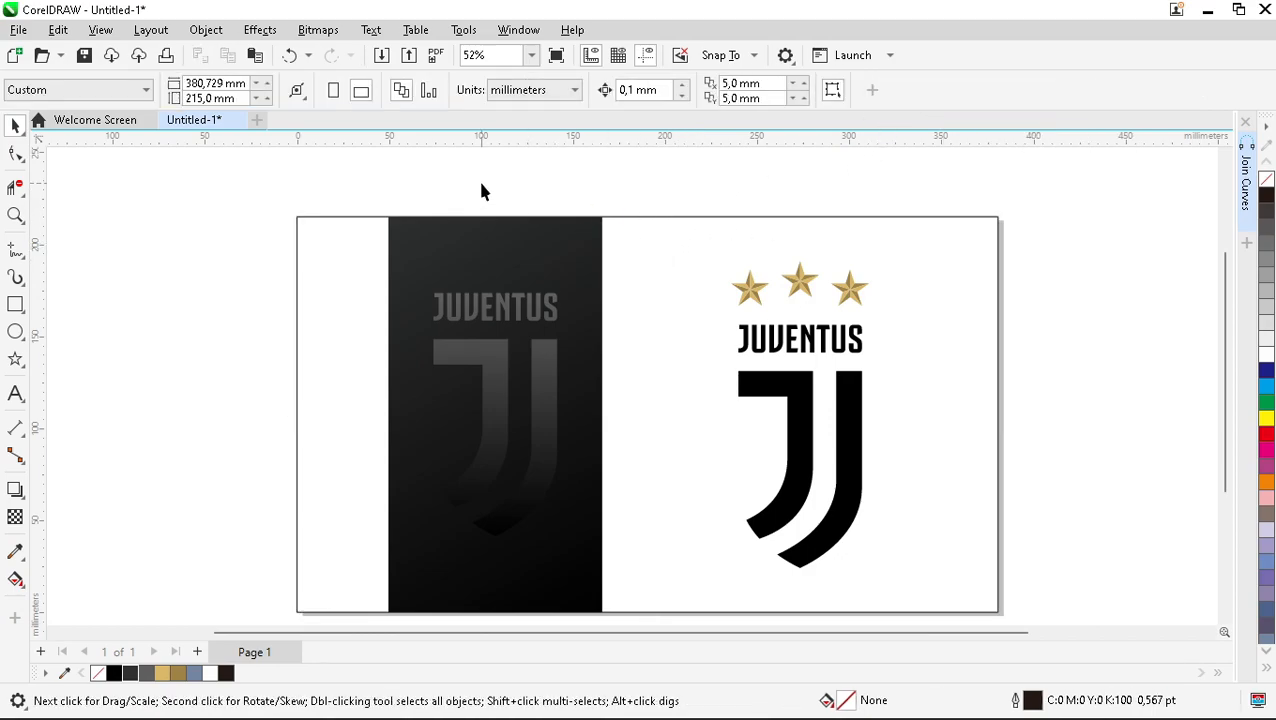
Add a block shadow about 2.7 mm deep to the gradient logo, cast toward the lower right.
scroll(482, 345, "up", 3)
scroll(476, 310, "up", 1)
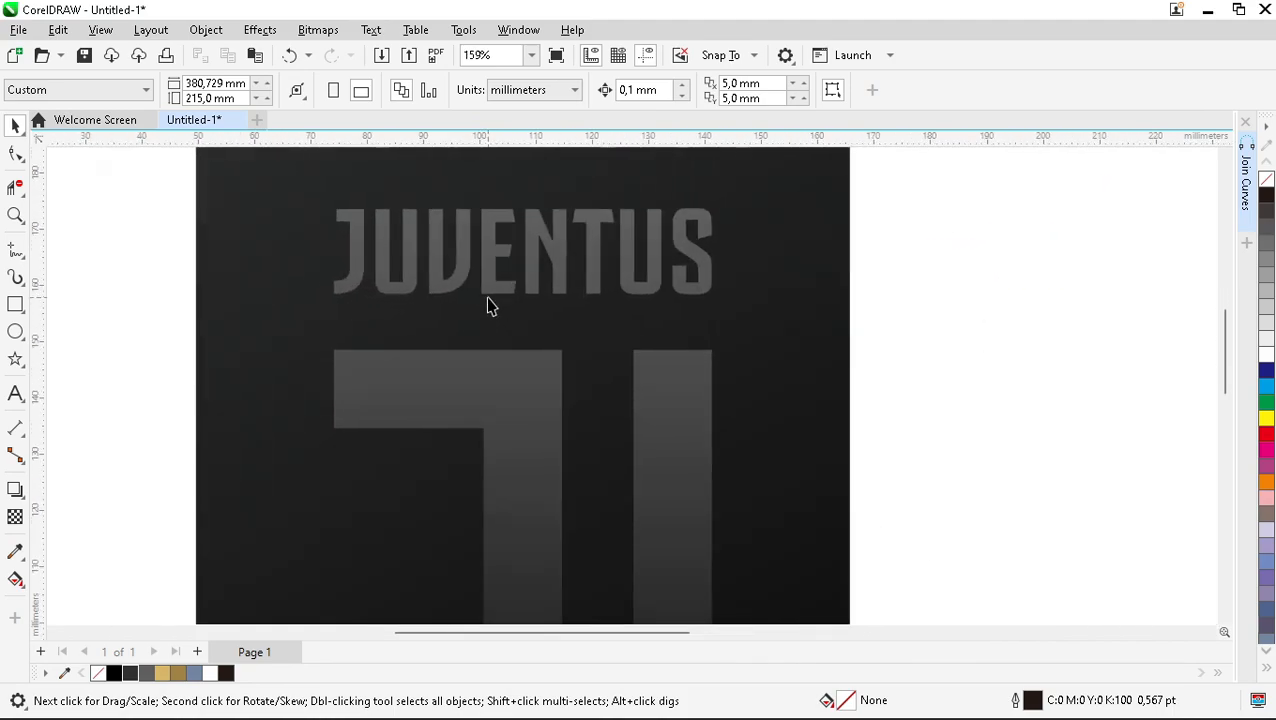
left_click(504, 404)
scroll(521, 531, "down", 1)
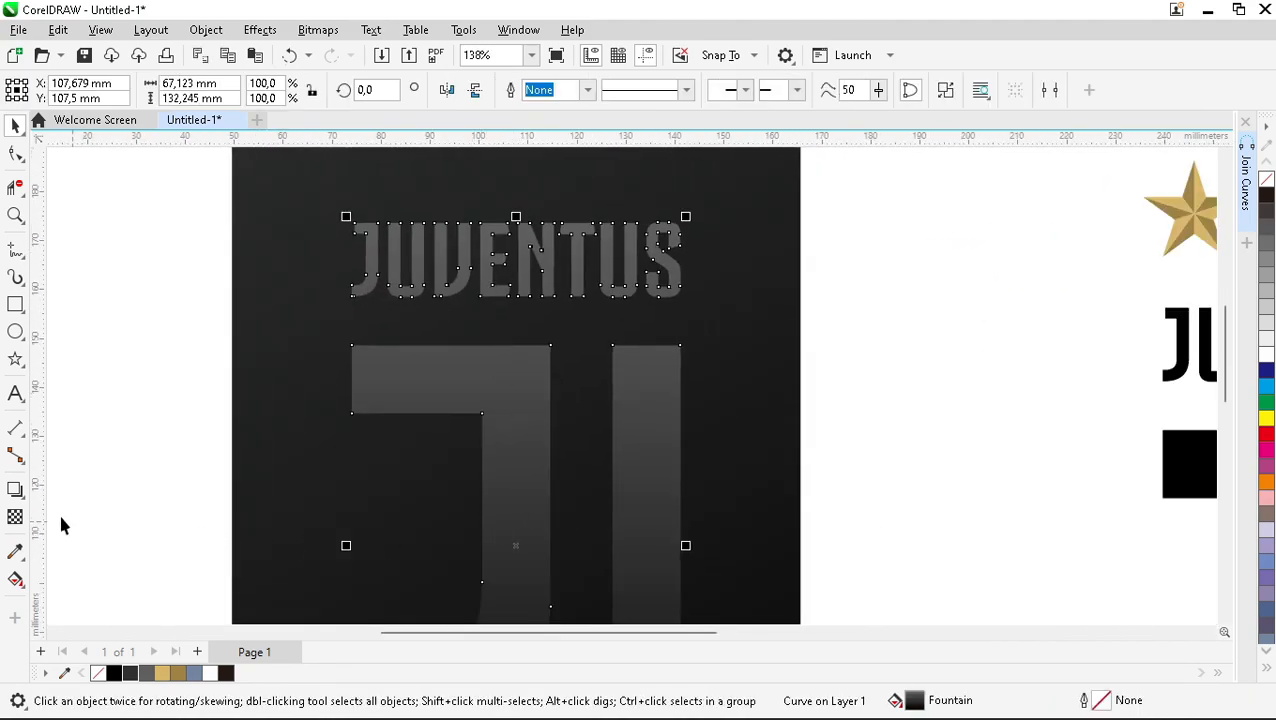
left_click(23, 500)
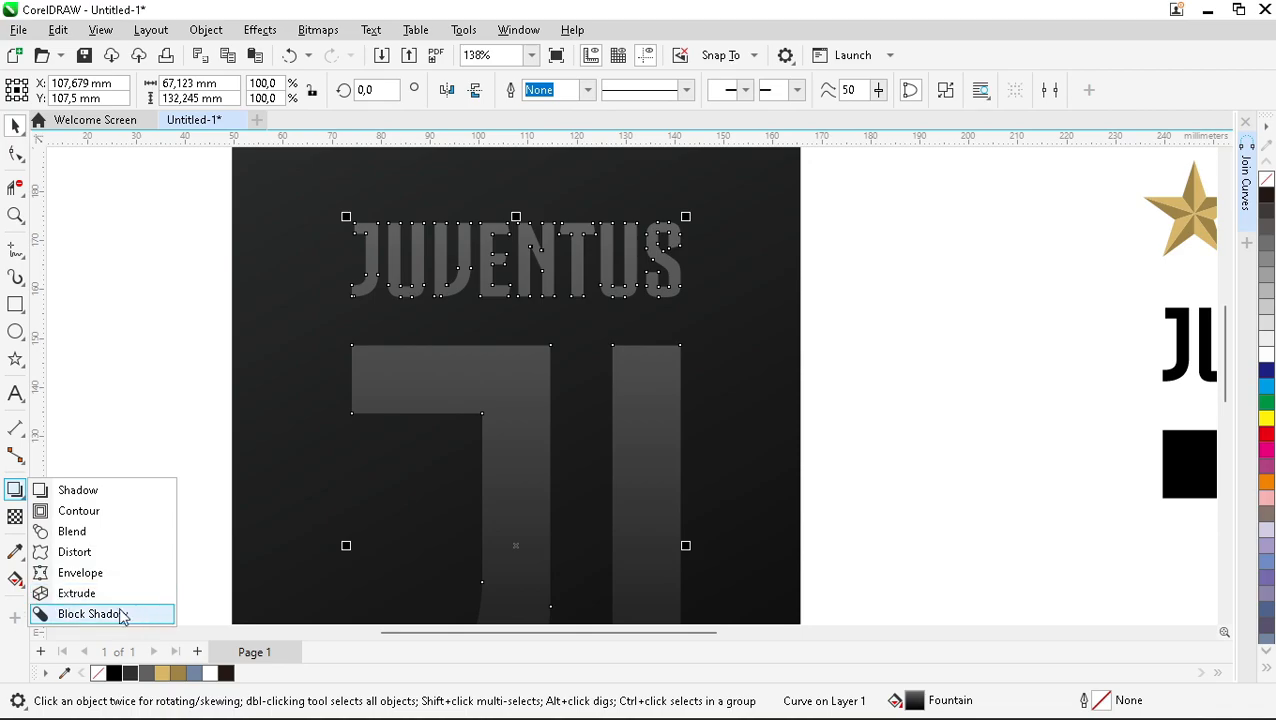
left_click(120, 613)
scroll(492, 380, "up", 2)
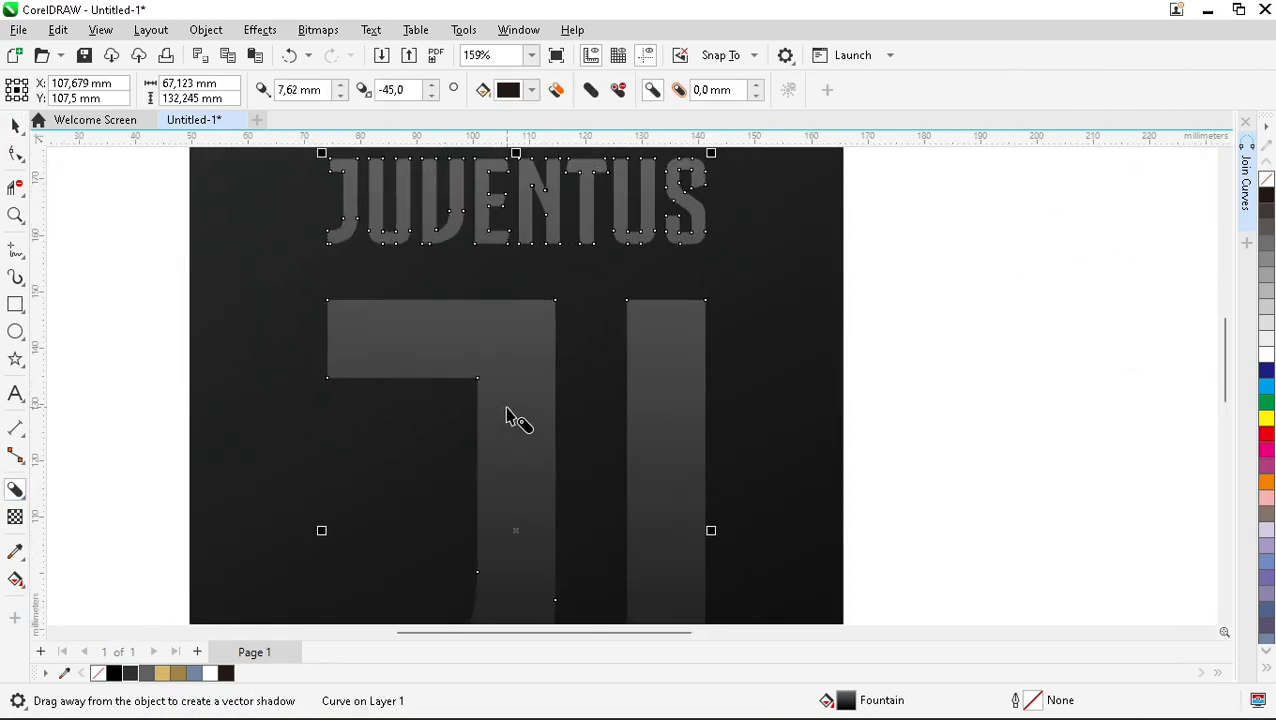
left_click_drag(464, 343, 526, 545)
scroll(516, 360, "down", 1)
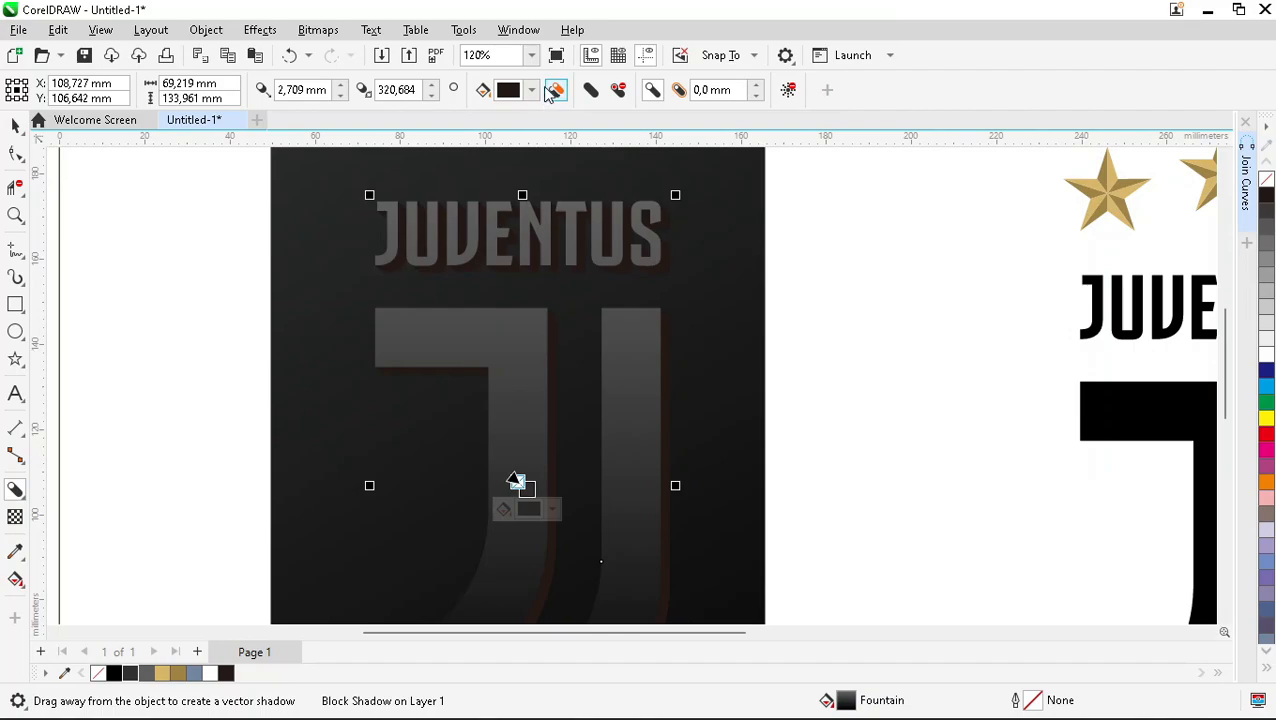
Set the logo's block shadow color to black and deselect the logo.
left_click(533, 90)
left_click(675, 367)
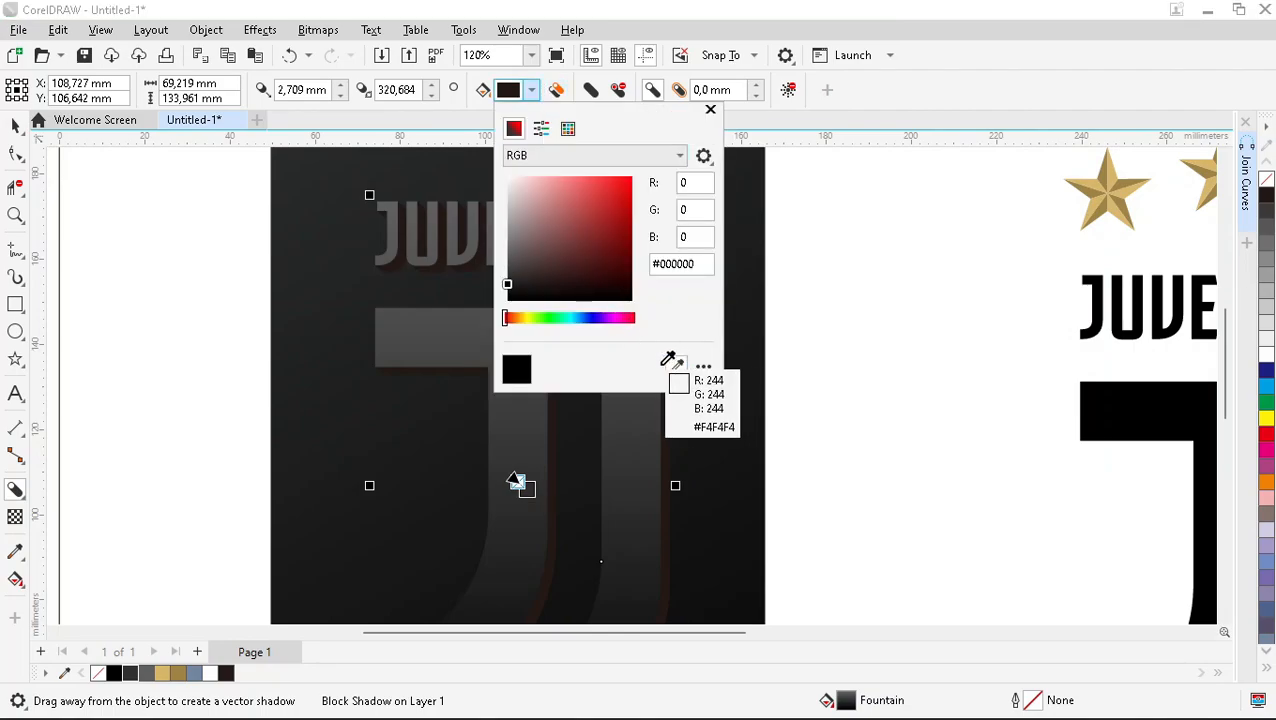
left_click(125, 665)
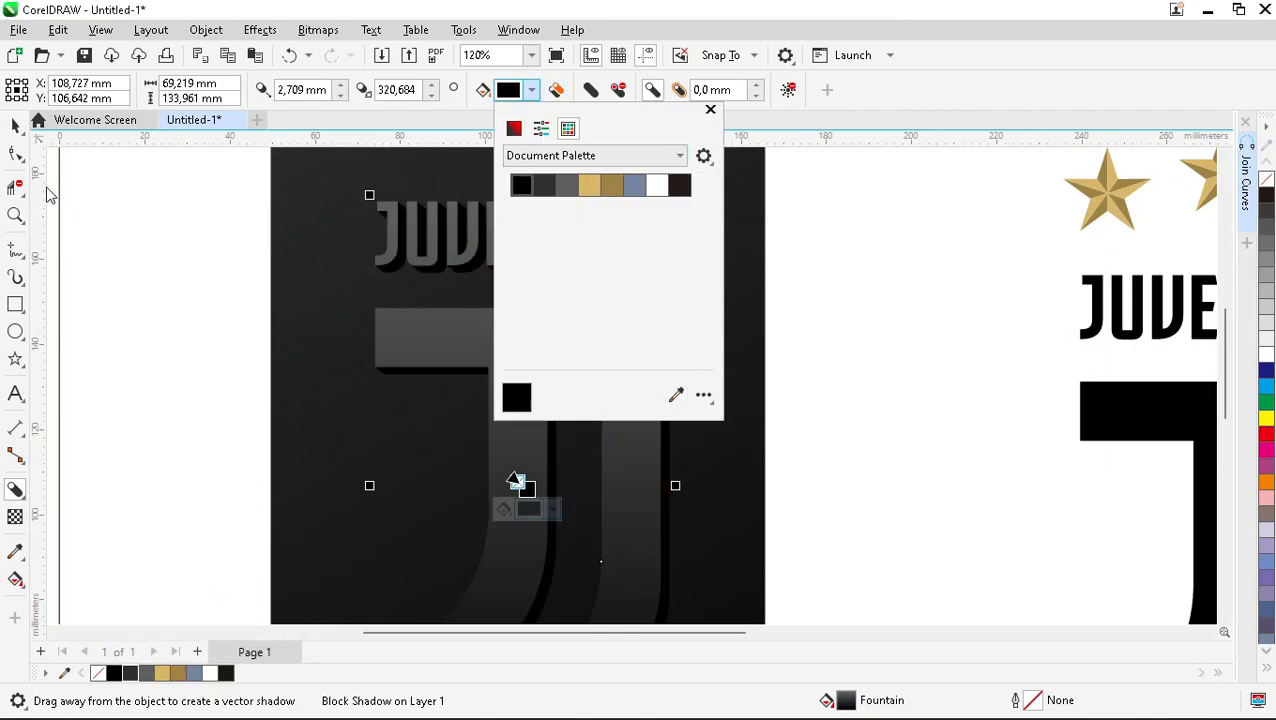
left_click(14, 125)
left_click(14, 128)
left_click(180, 170)
Frame both logo versions and view them in a full-screen preview.
key("shift+F4")
left_click(14, 215)
left_click_drag(240, 168, 1030, 607)
key("space")
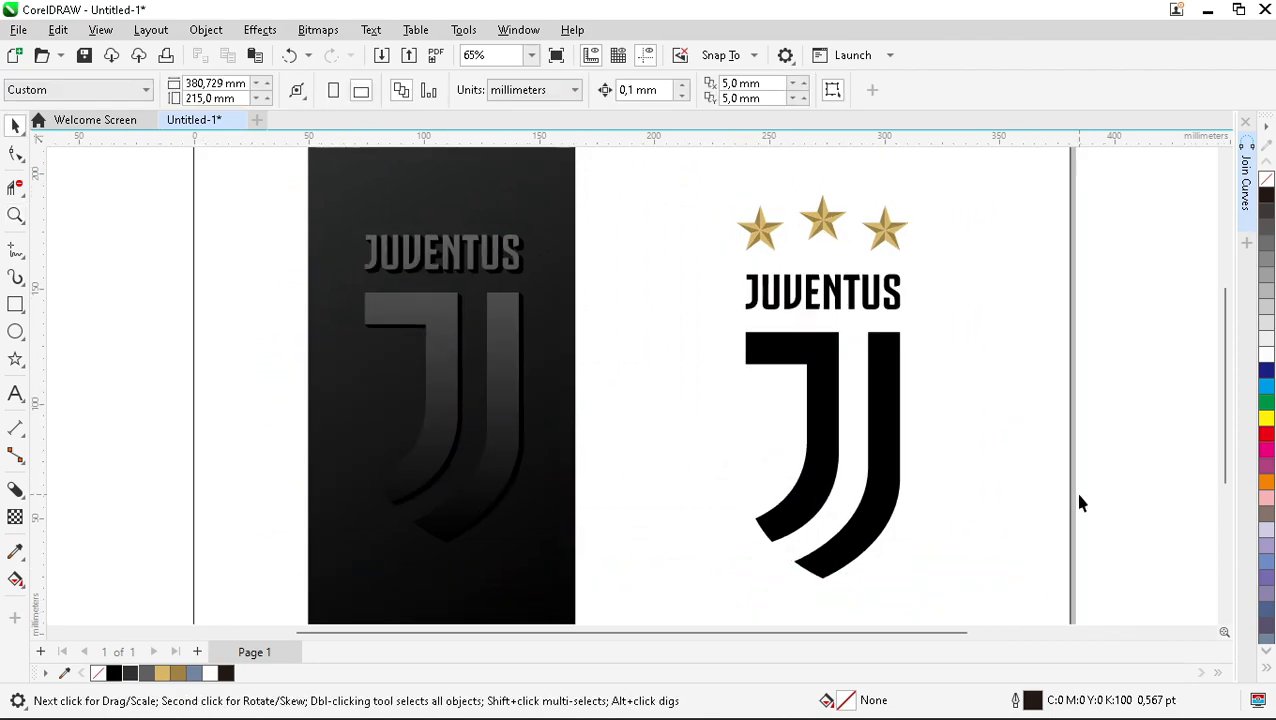
key("F9")
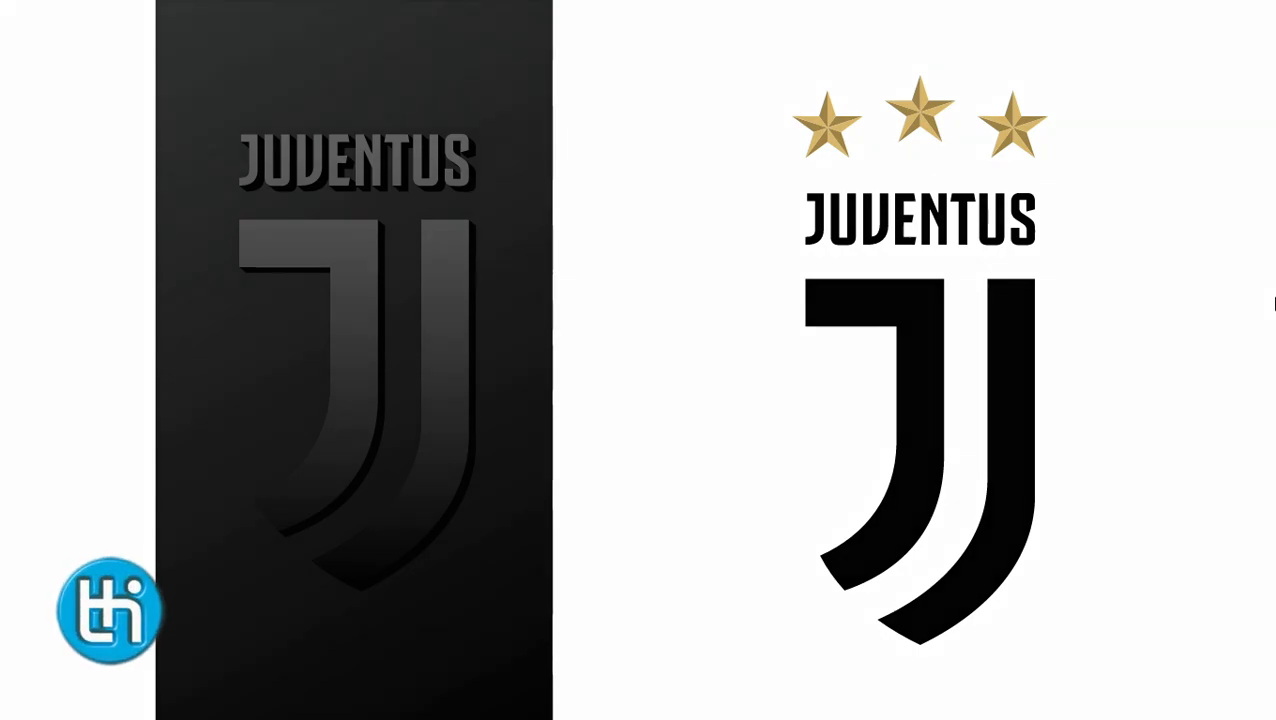